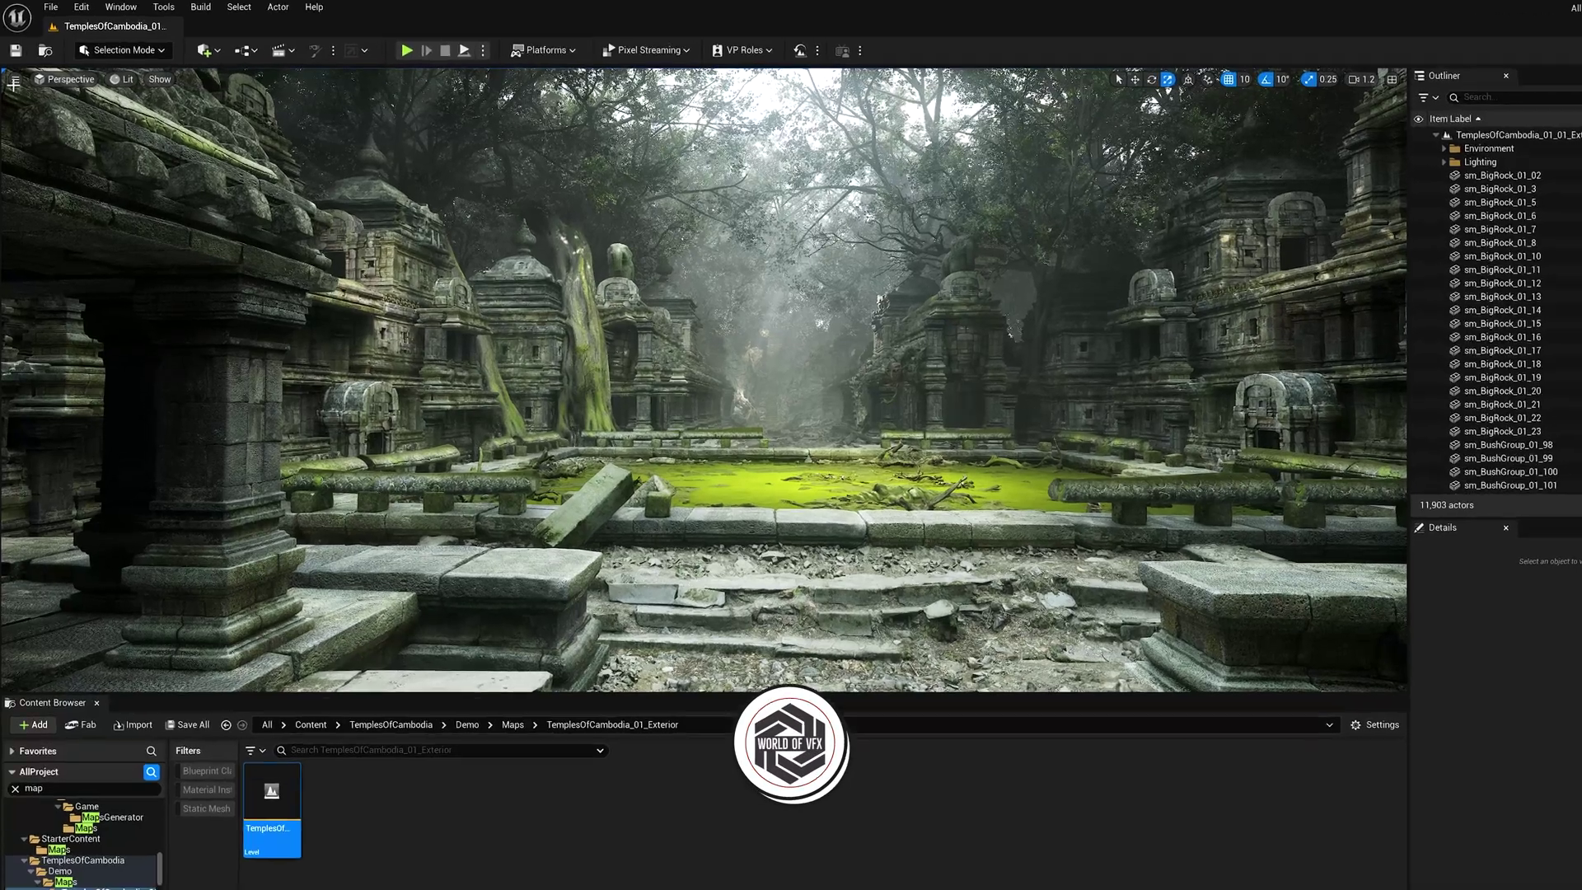
Spawn a Cine Camera Actor at the current view and pilot CineCameraActor0.
{"action": "left_click", "coordinate": [13, 80]}
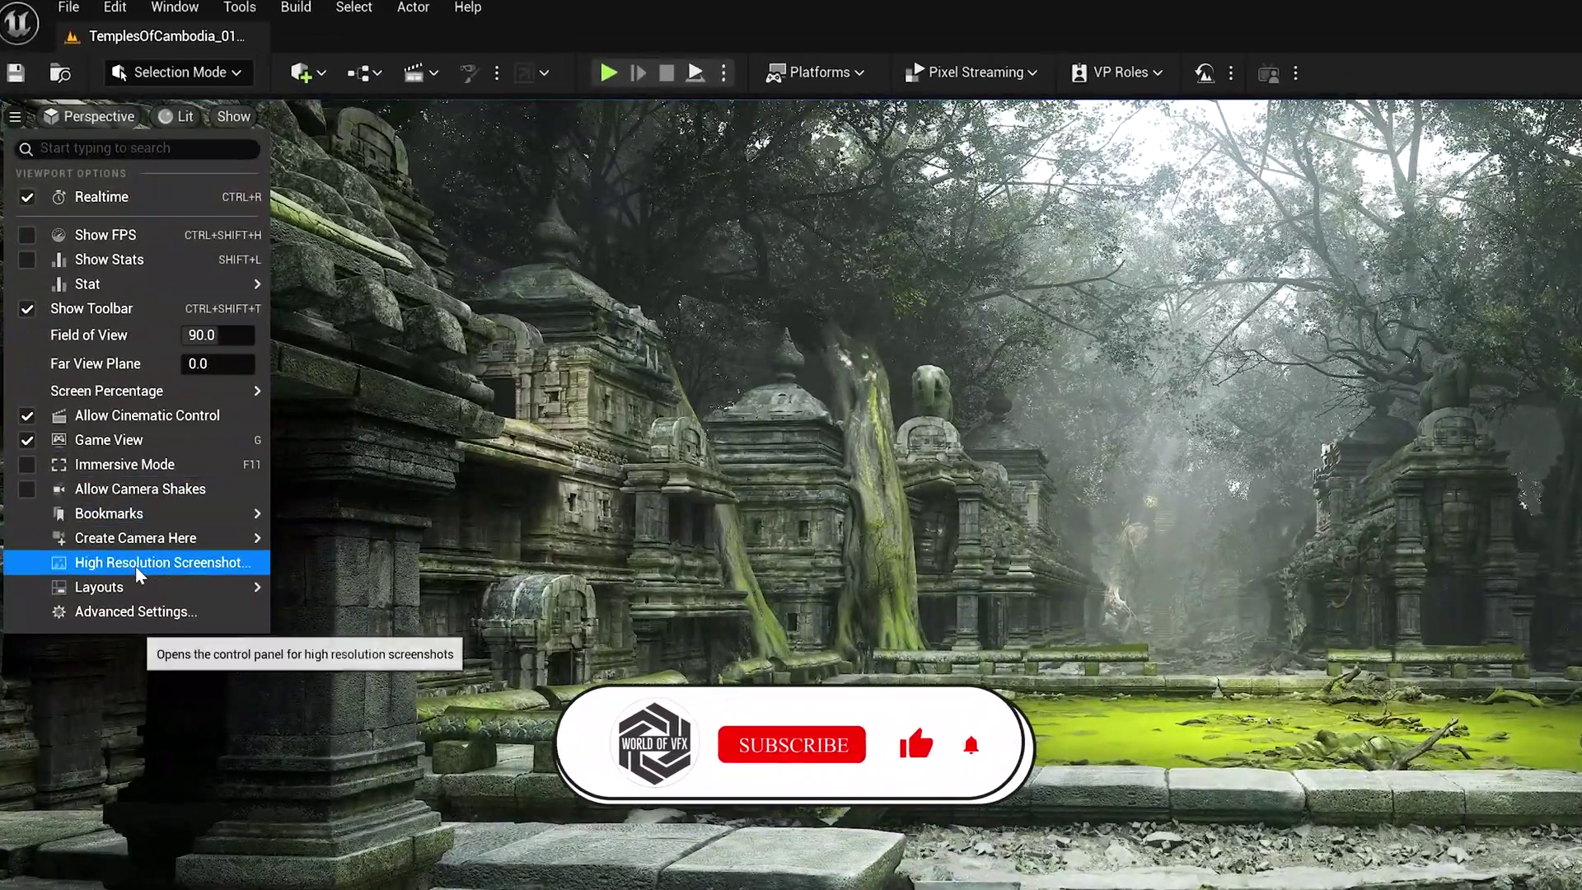
{"action": "mouse_move", "coordinate": [141, 359]}
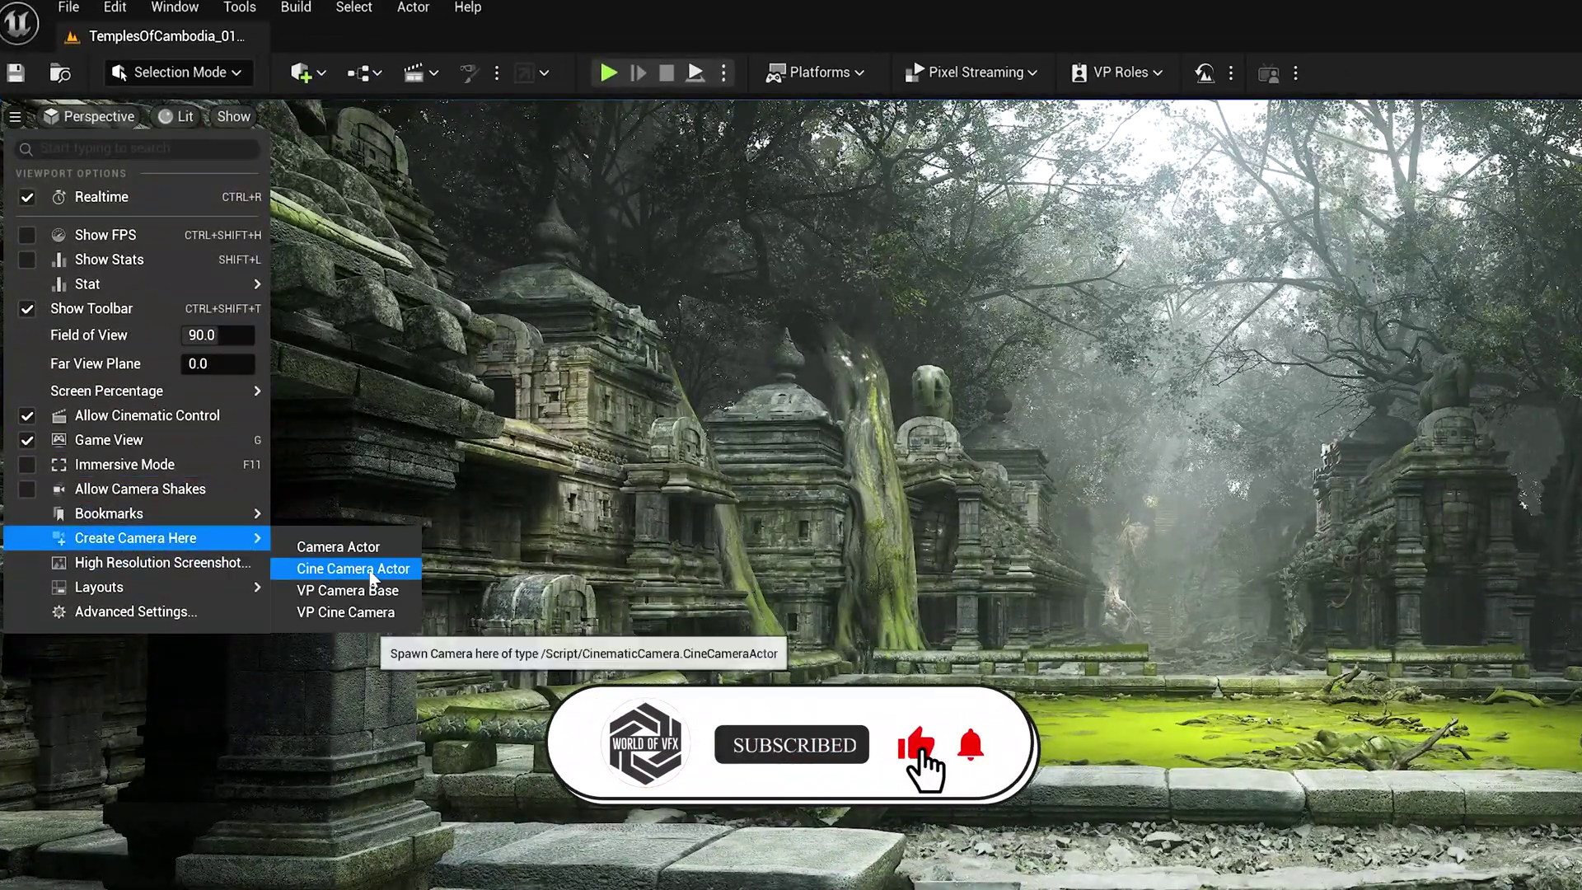
{"action": "left_click", "coordinate": [352, 568]}
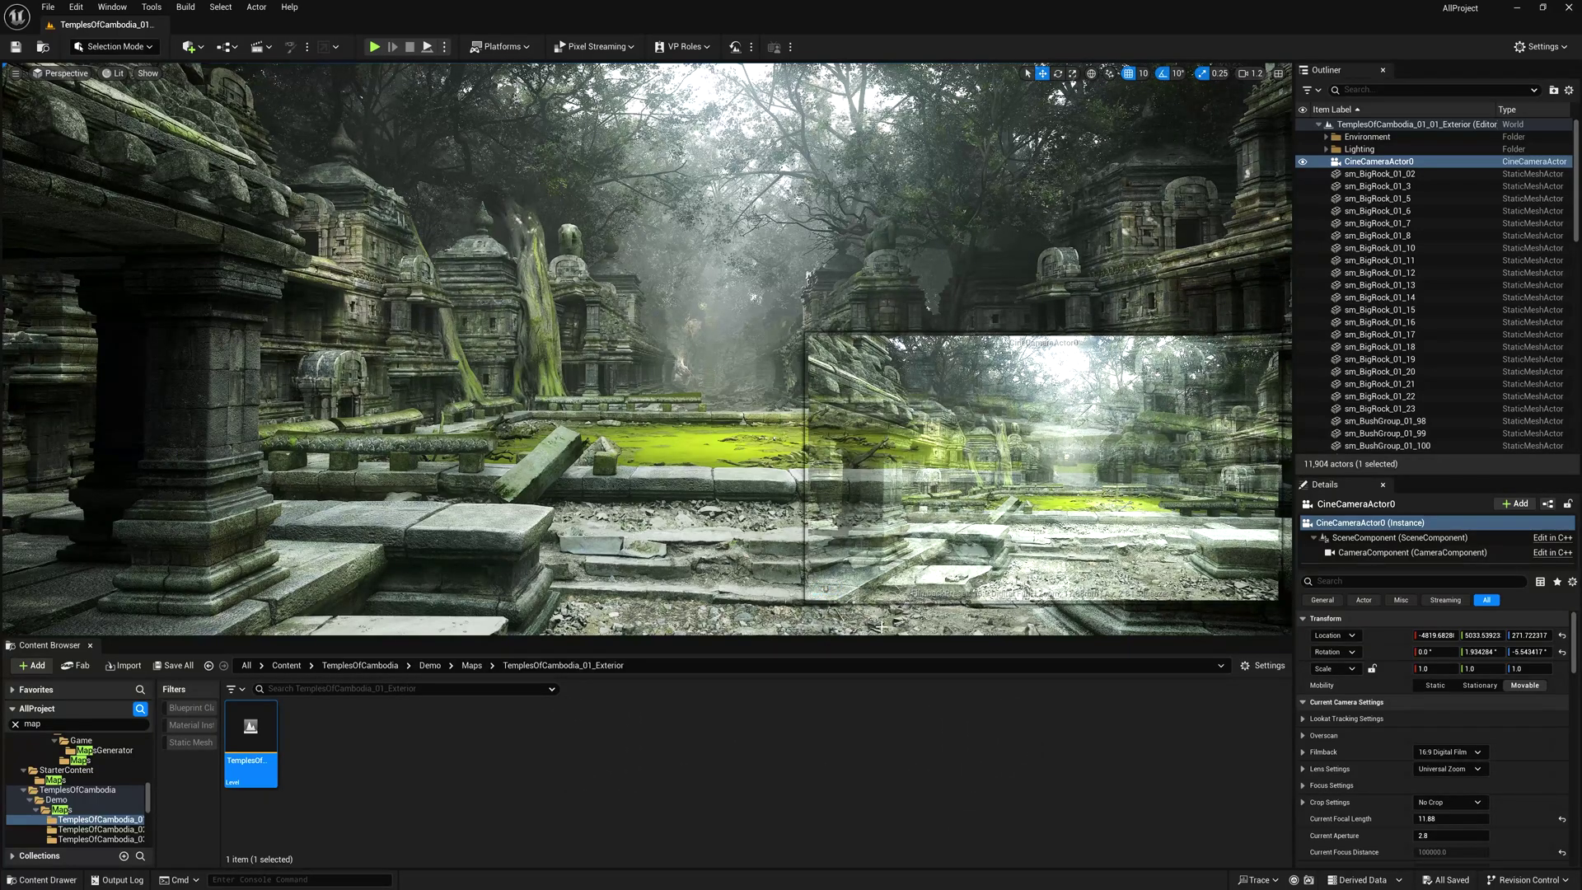
{"action": "left_click", "coordinate": [47, 72]}
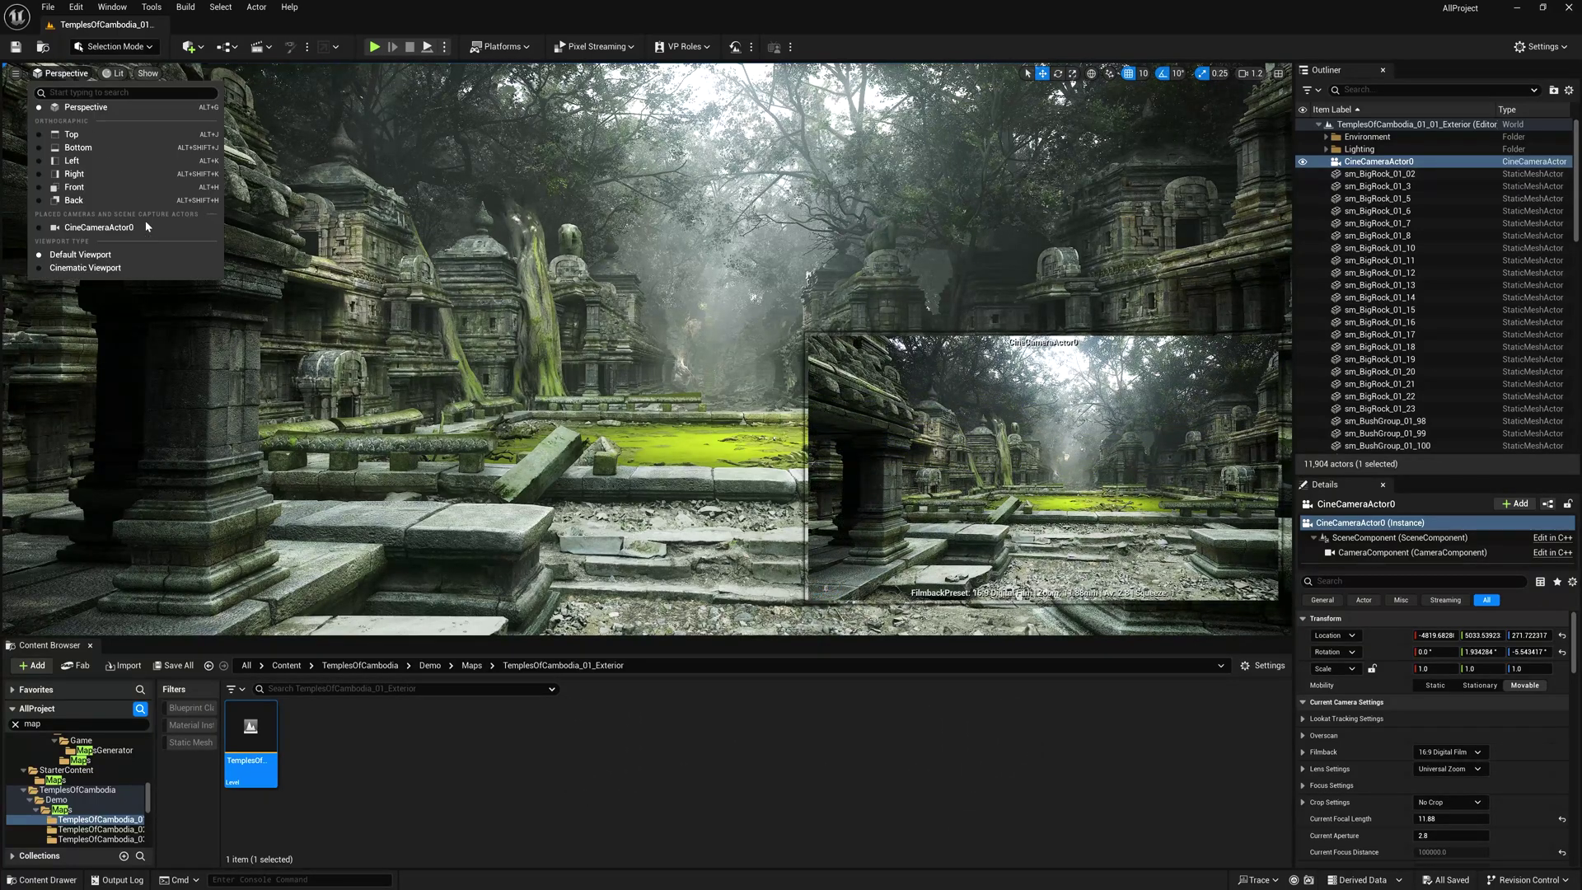
{"action": "left_click", "coordinate": [115, 227]}
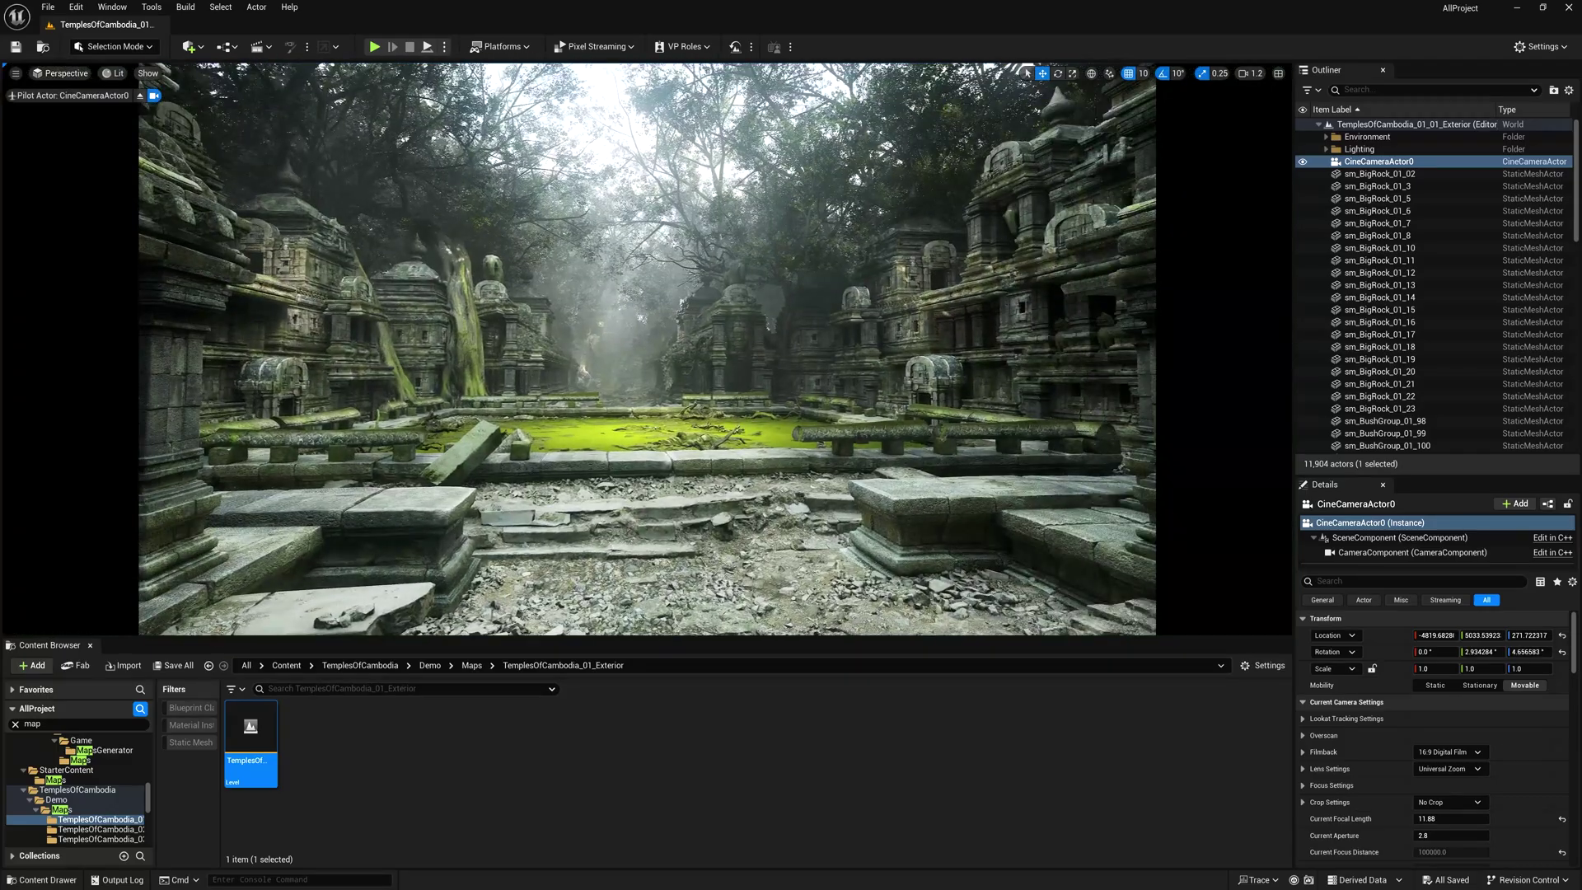
Fly the camera down the temple path to frame the stone pillar against the distant temples.
{"action": "key", "text": "w"}
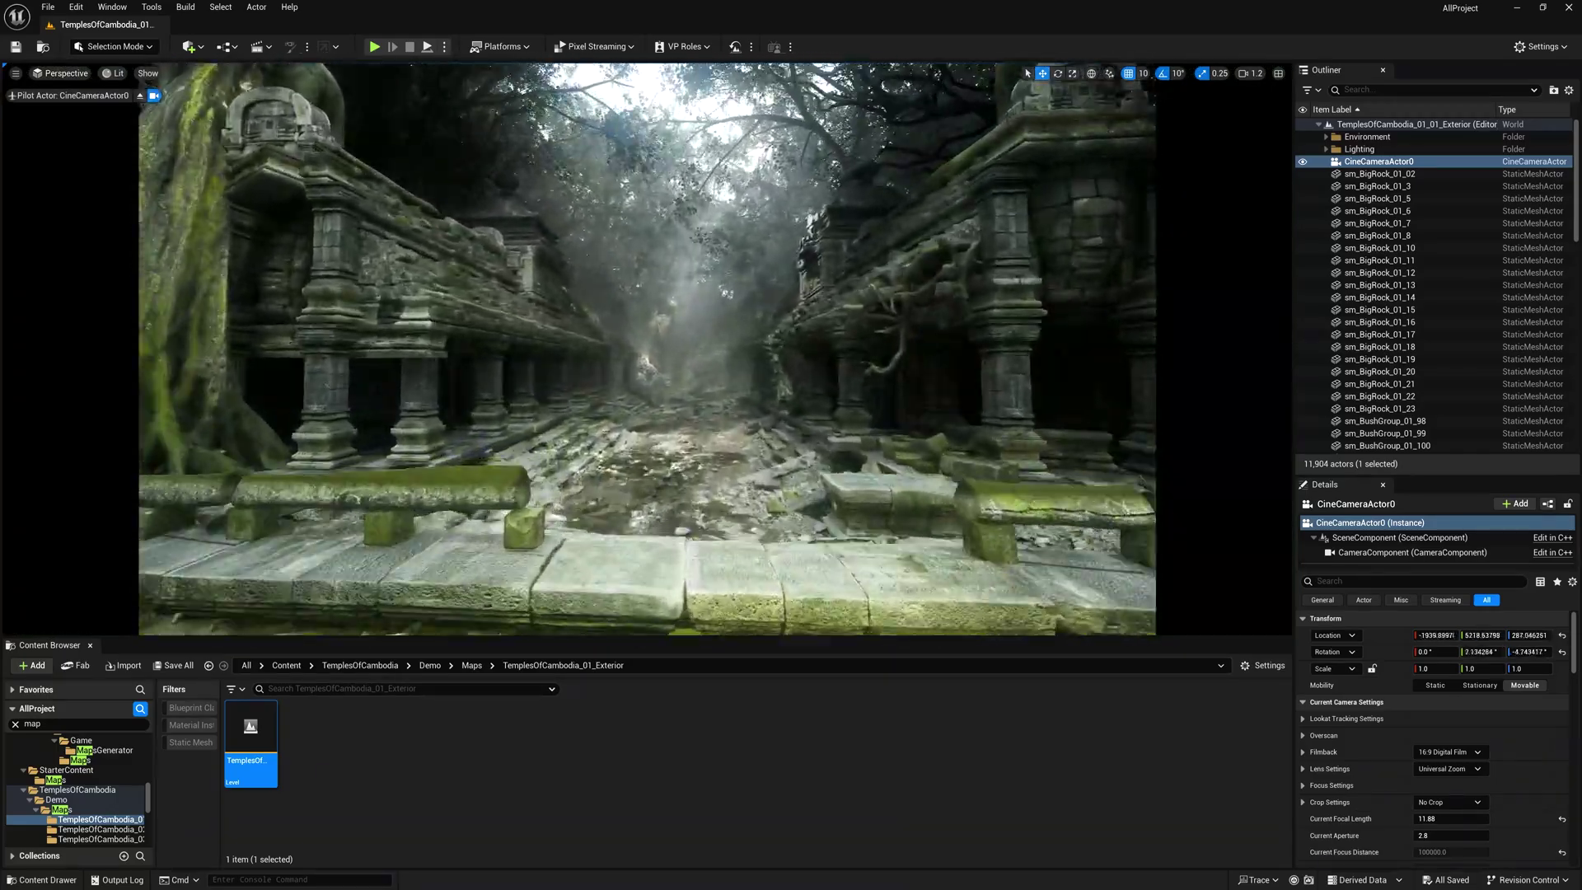
{"action": "key", "text": "w"}
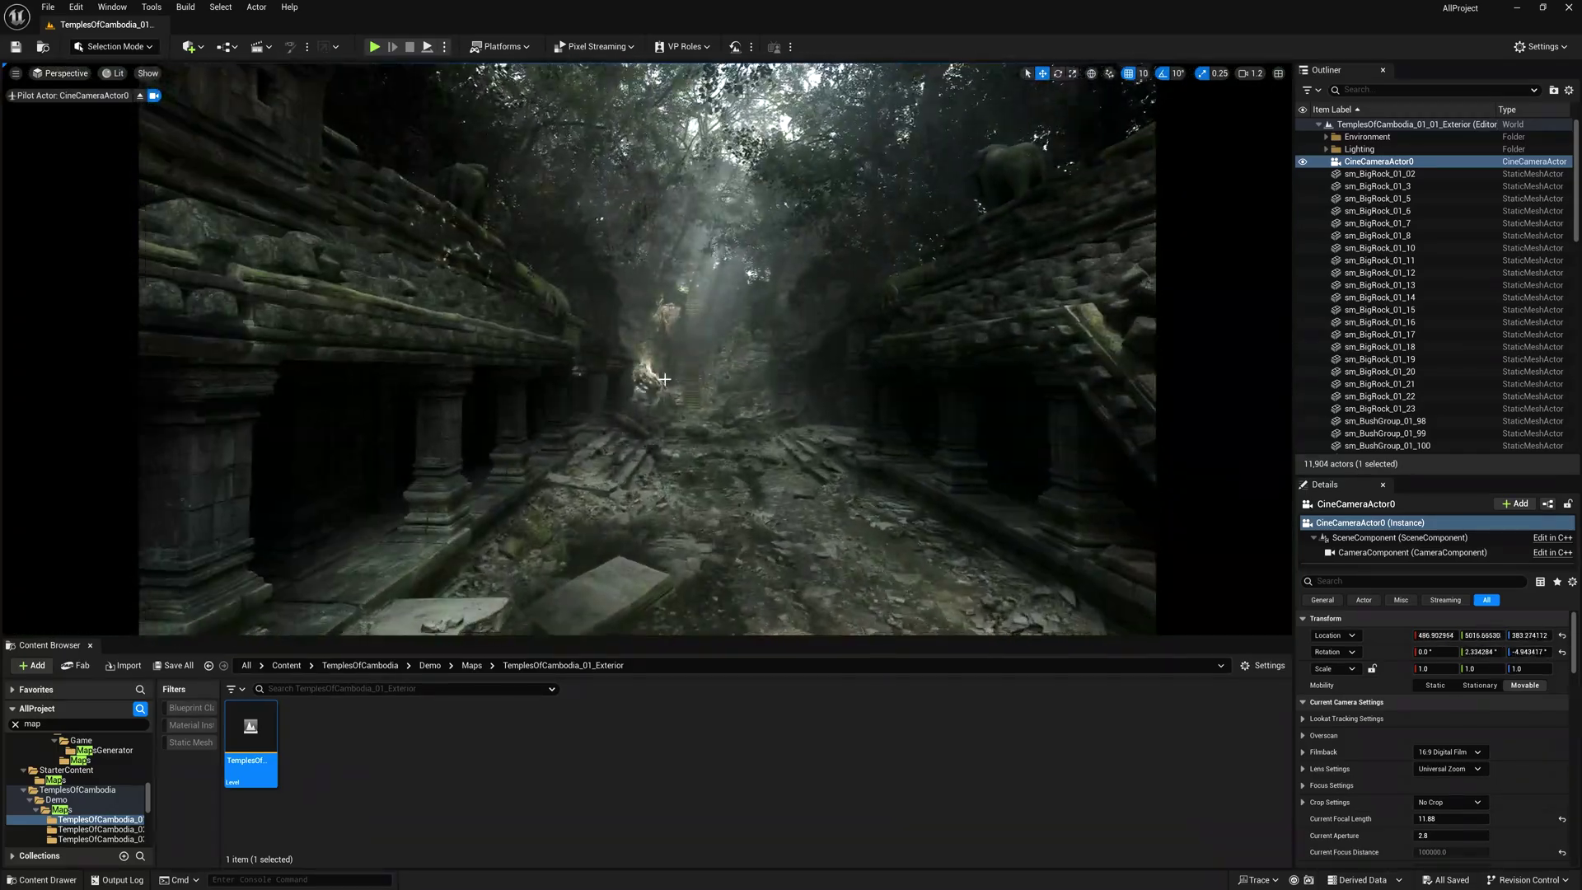
{"action": "key", "text": "w"}
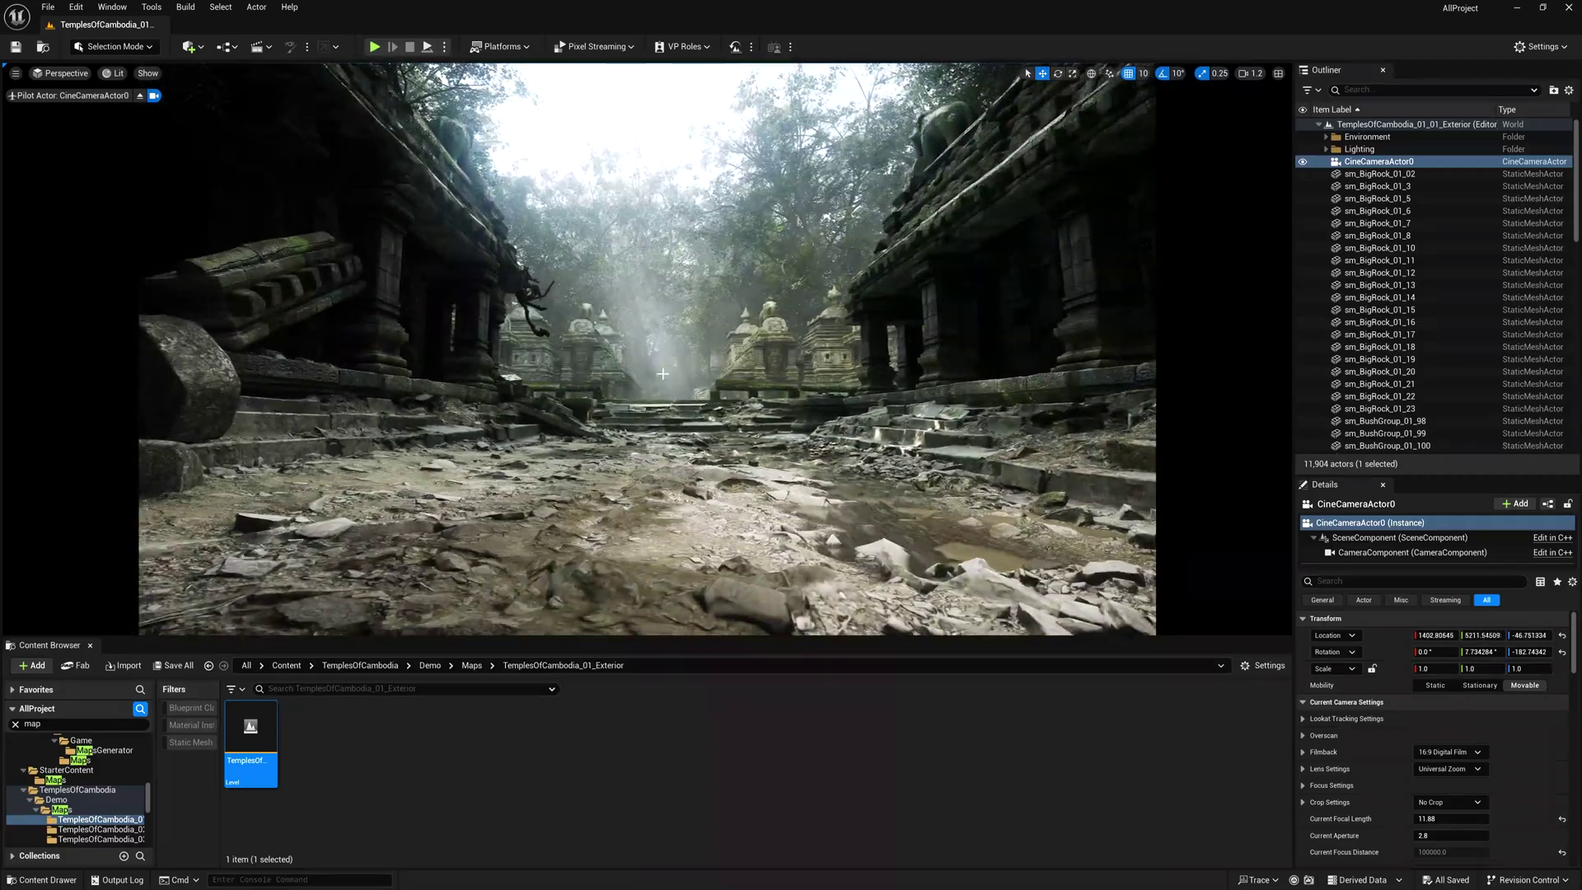
{"action": "key", "text": "w"}
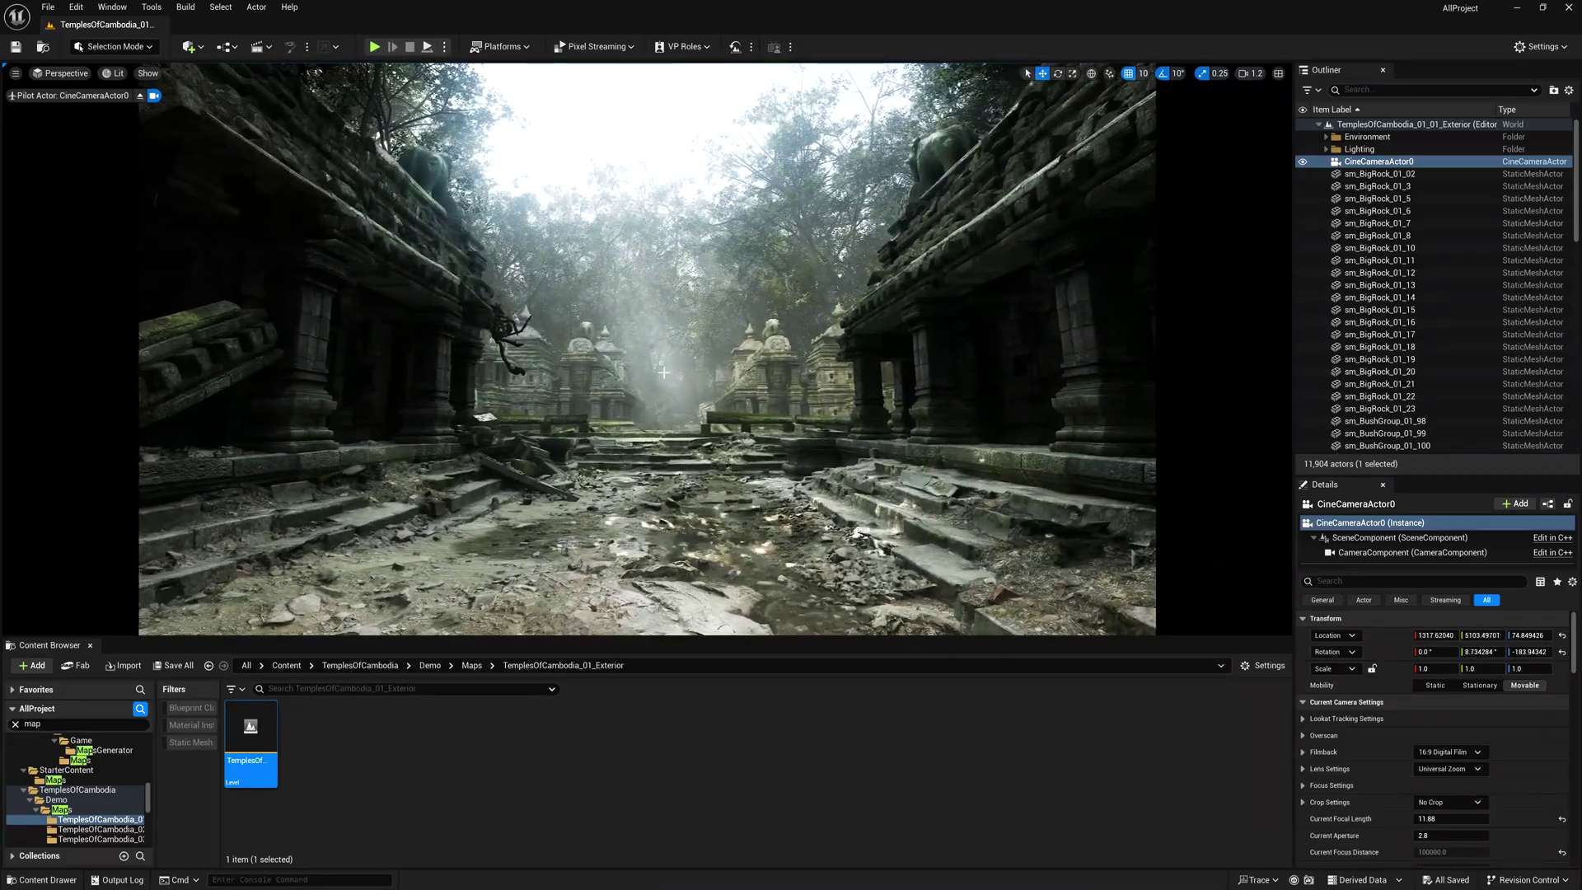
{"action": "key", "text": "w"}
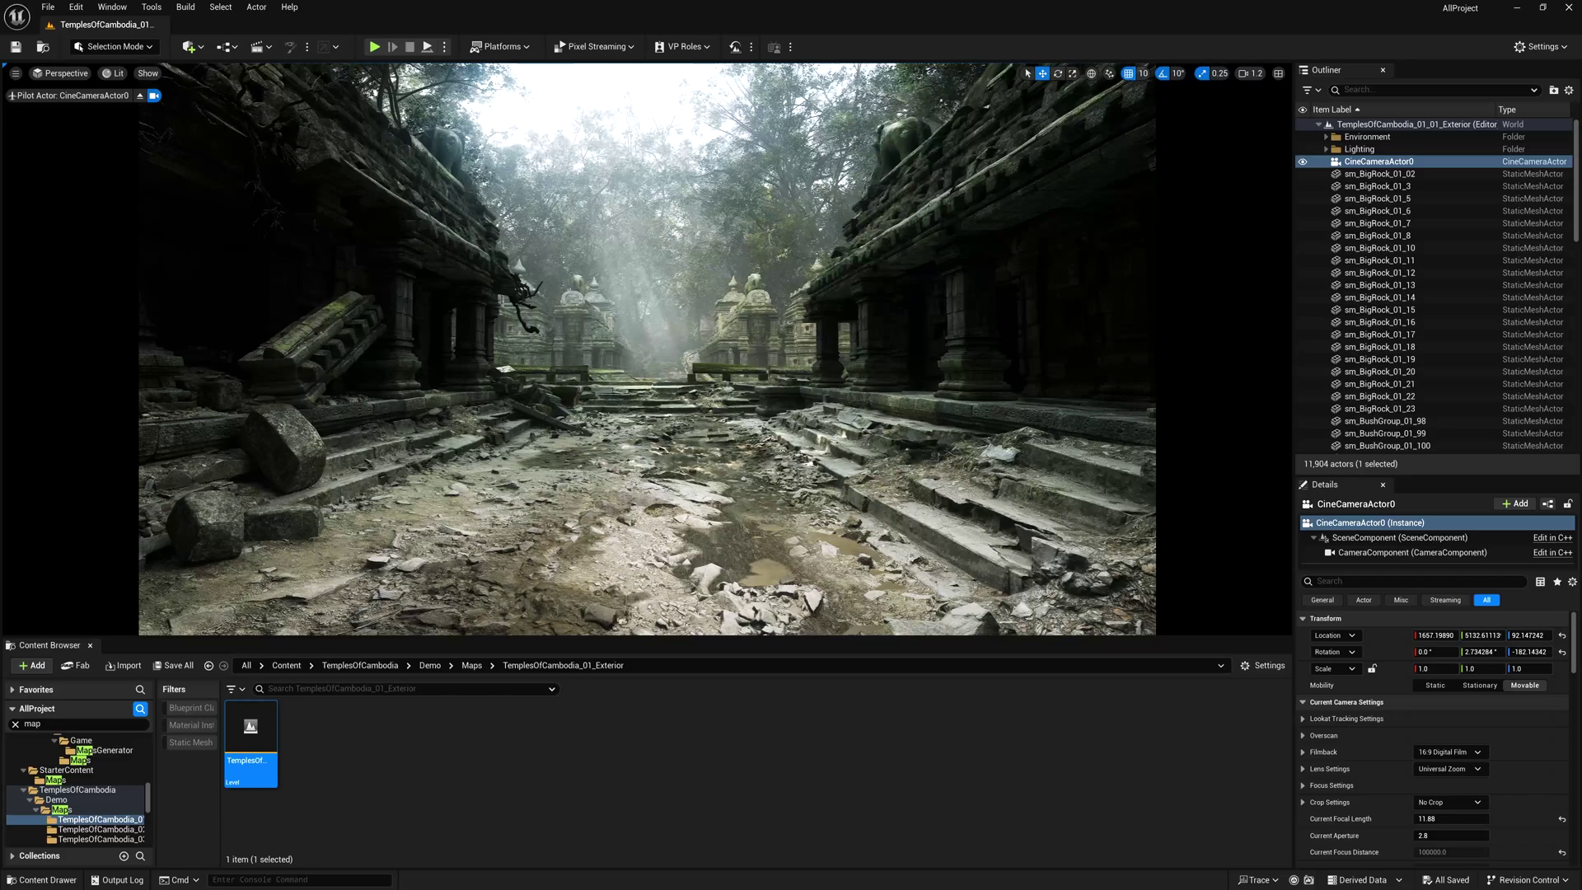
{"action": "key", "text": "d"}
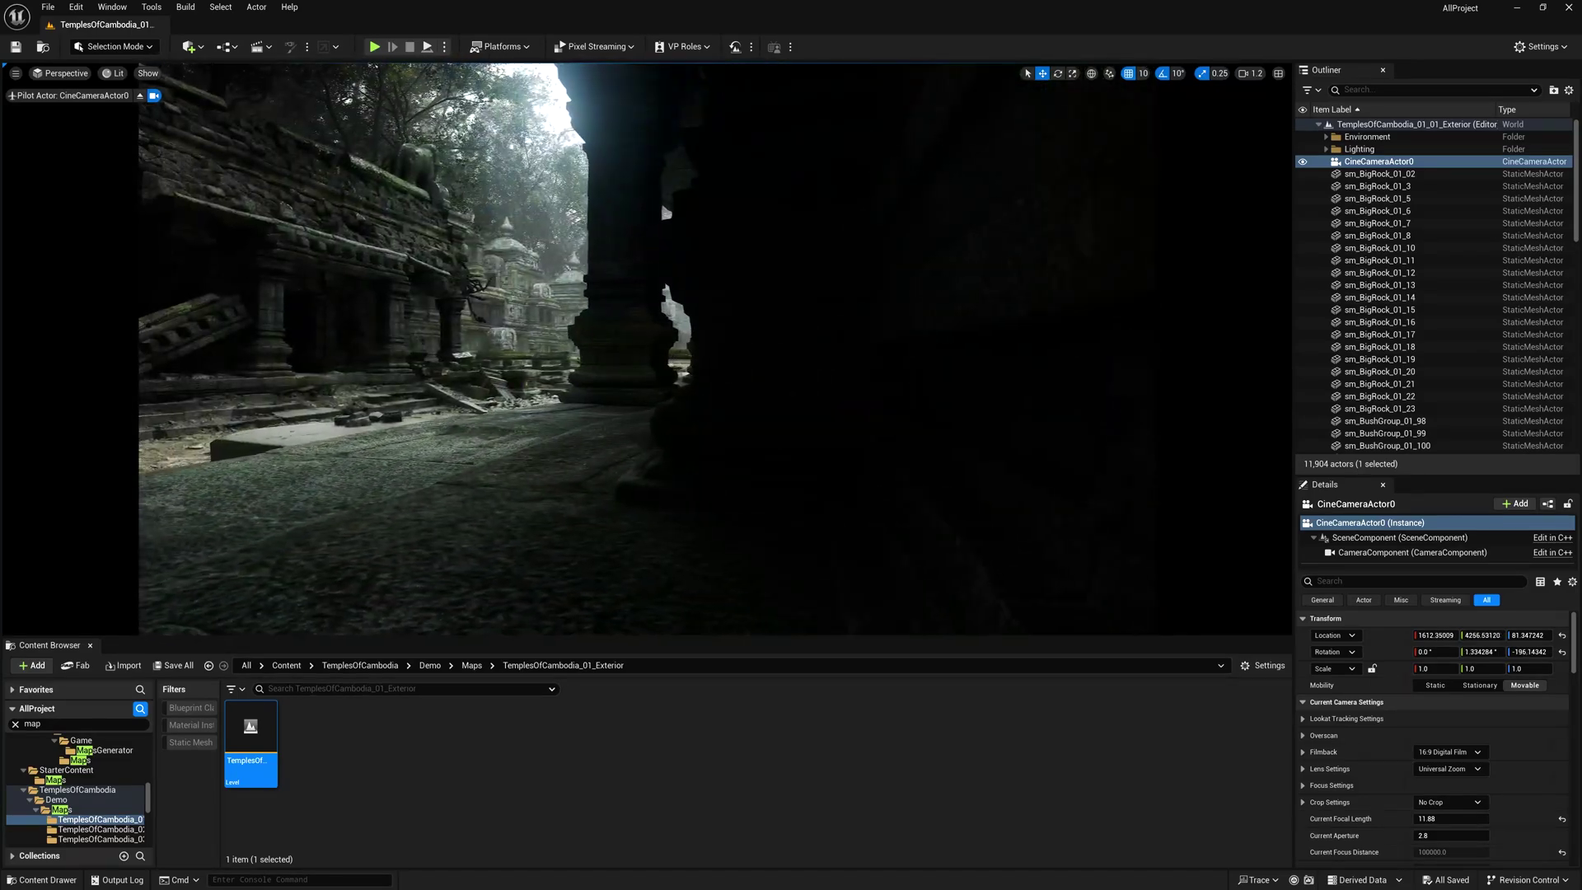
{"action": "key", "text": "d"}
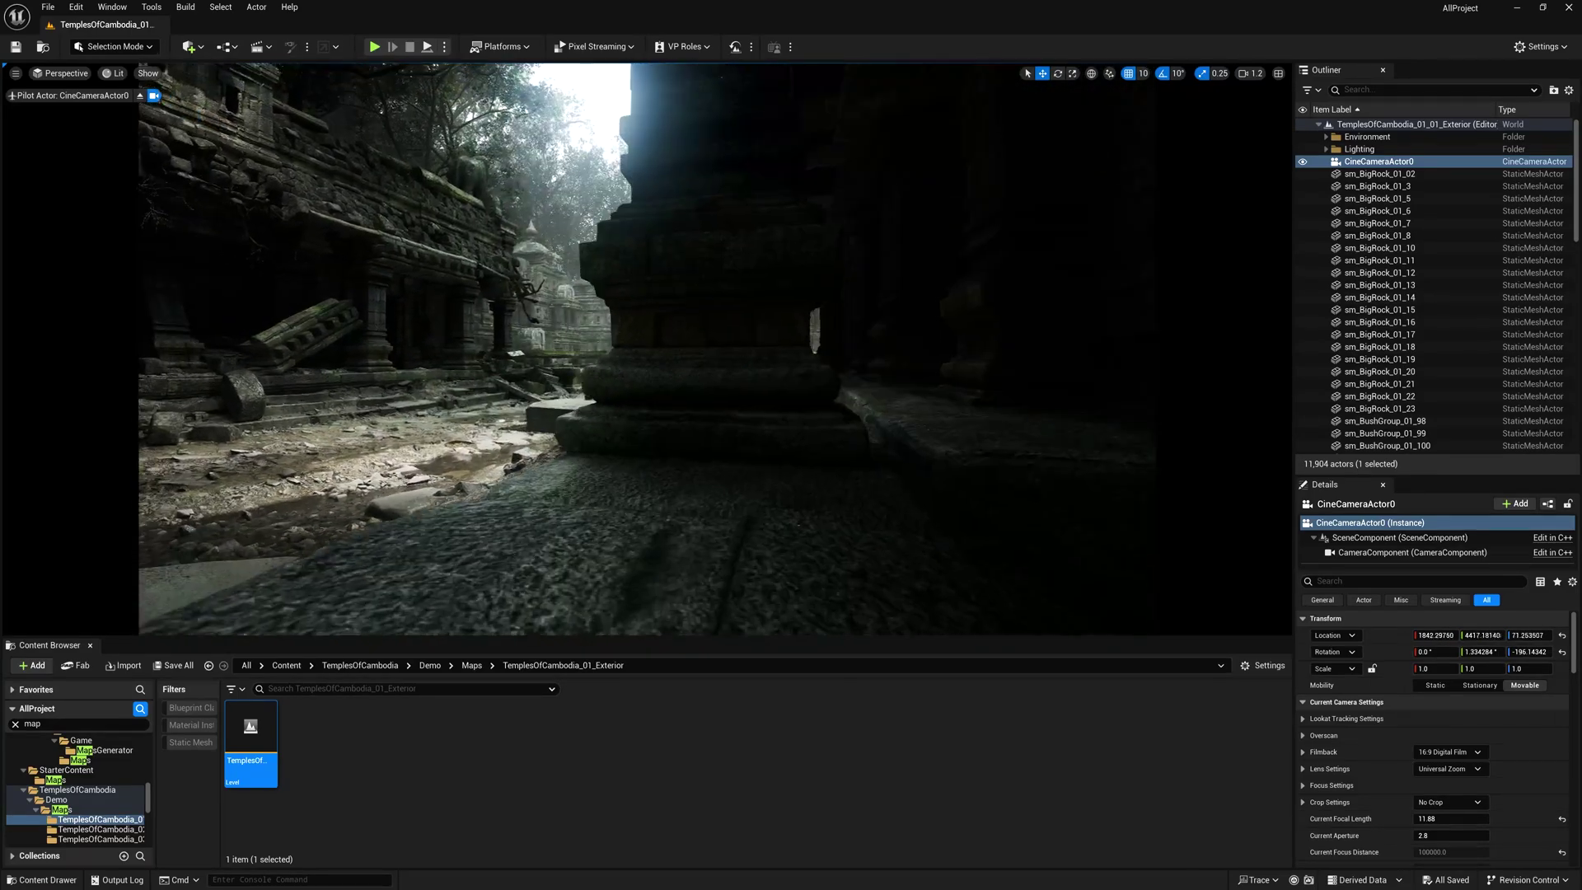
{"action": "key", "text": "w"}
{"action": "scroll", "coordinate": [715, 349], "scroll_direction": "down", "scroll_amount": 2}
{"action": "key", "text": "d"}
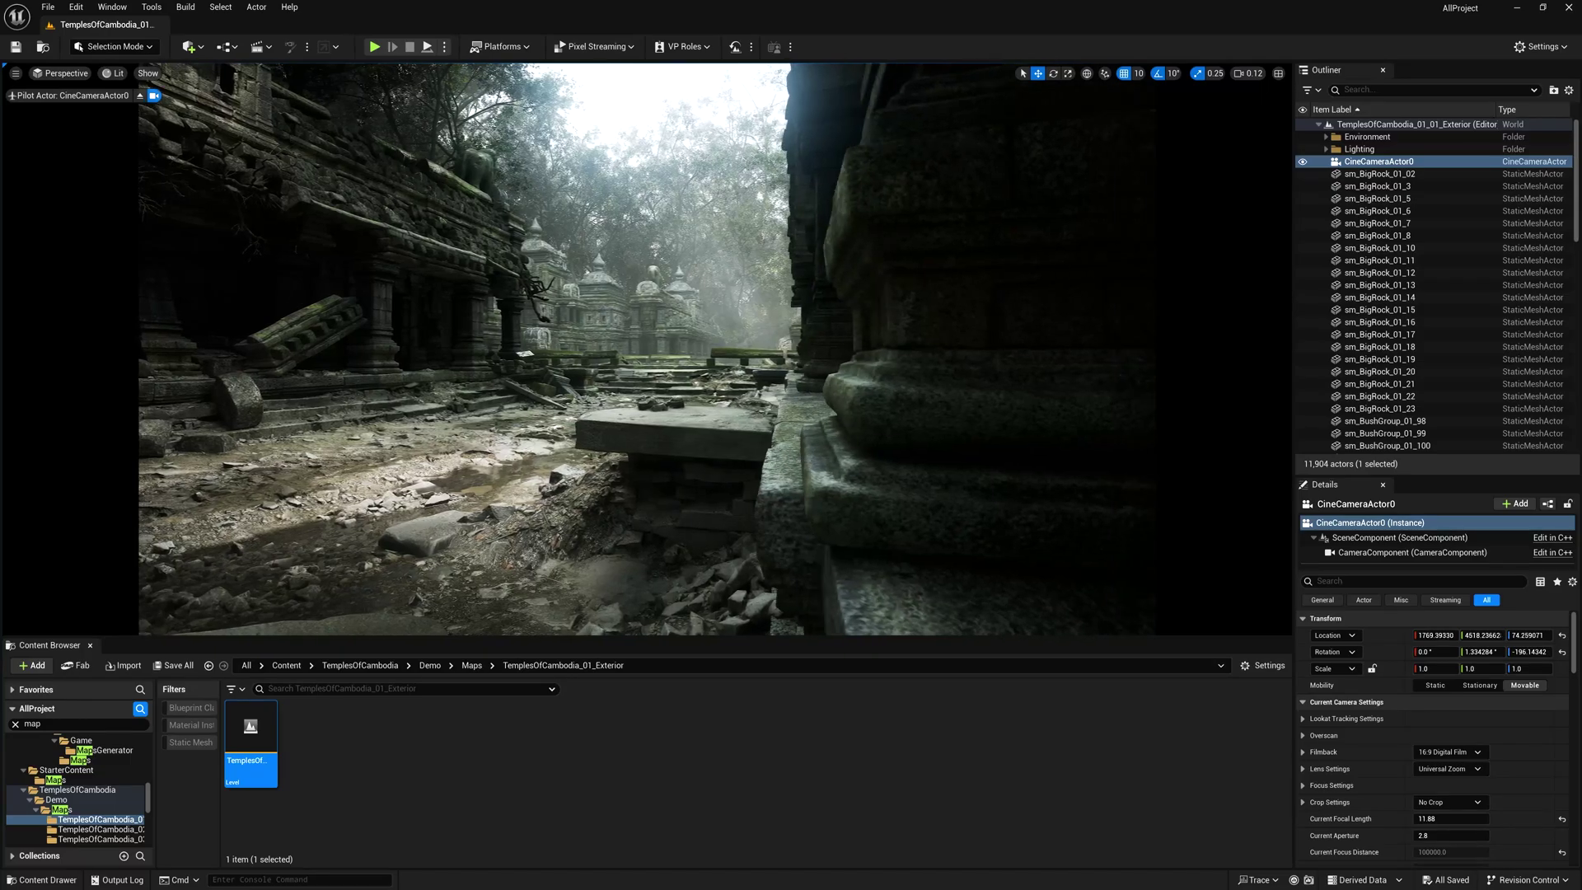
{"action": "key", "text": "a"}
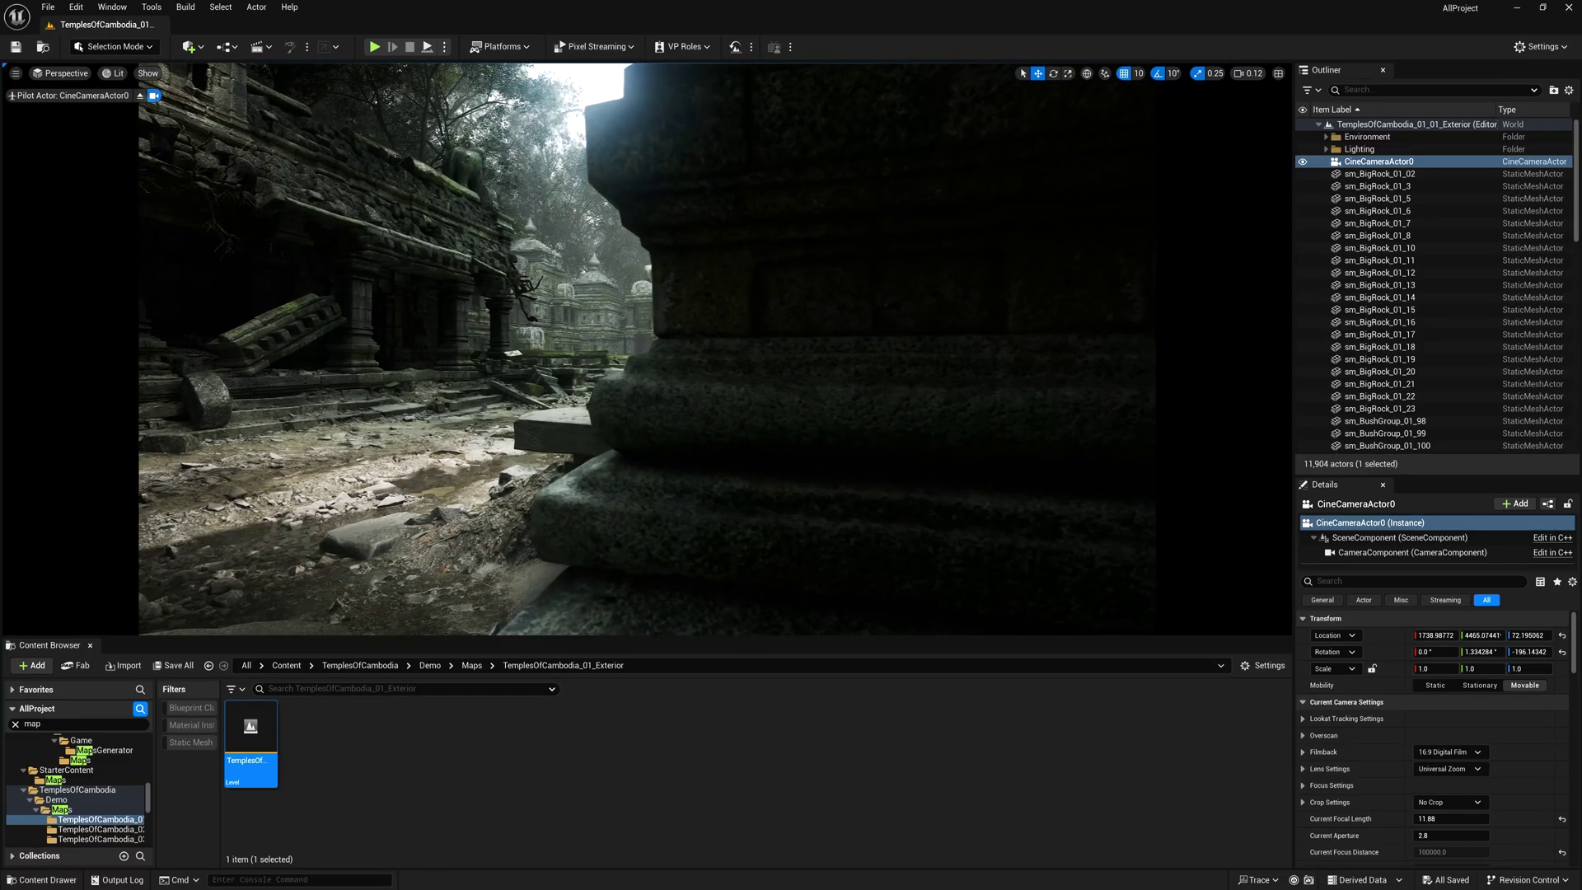
{"action": "key", "text": "a"}
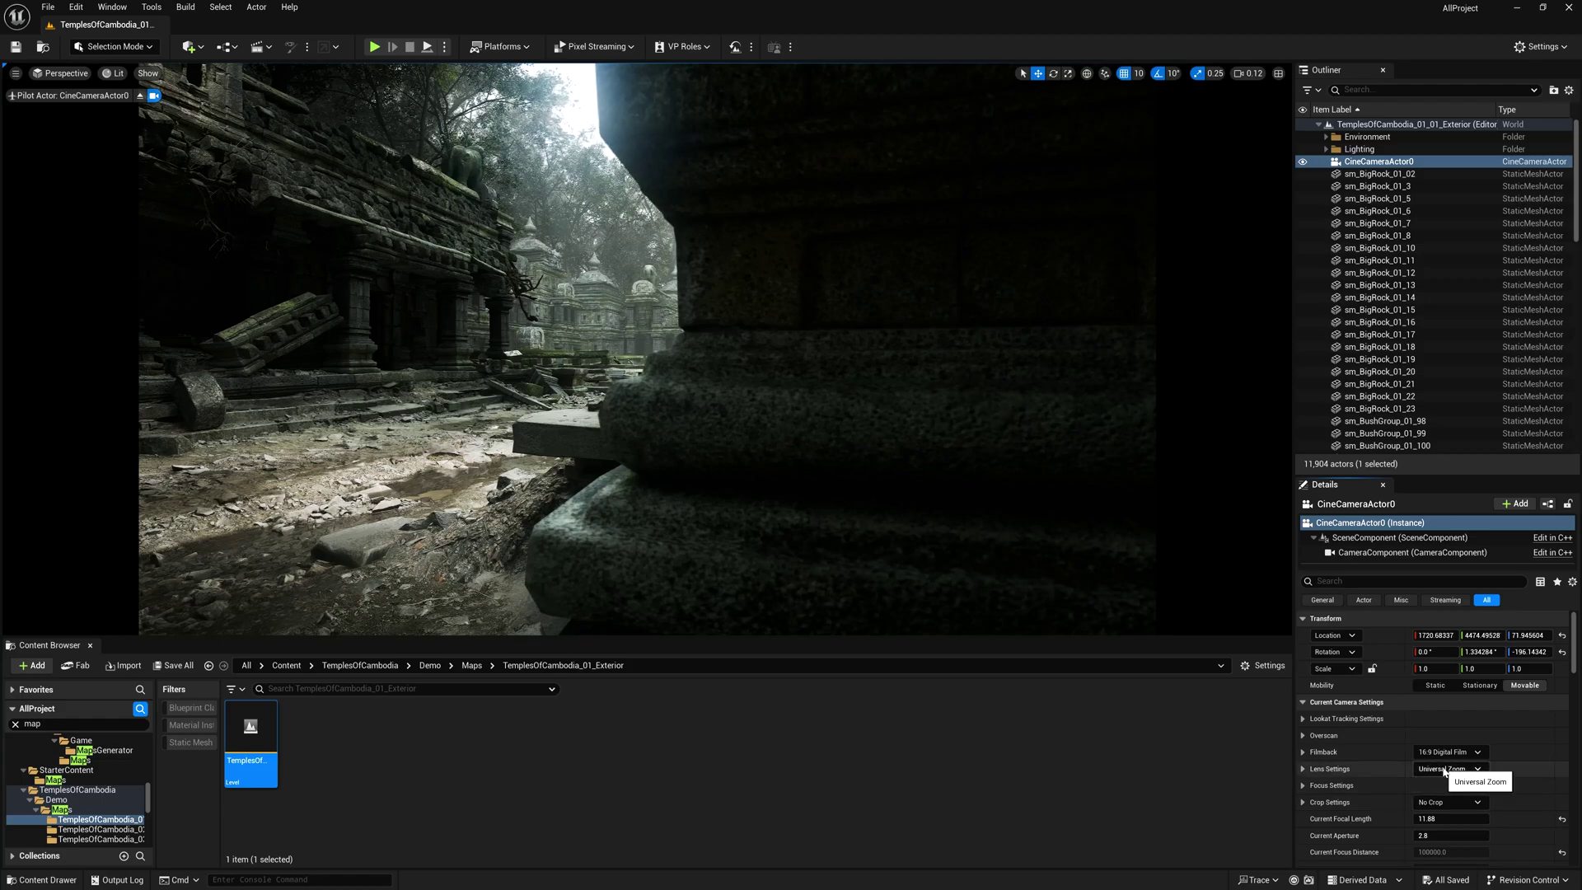
Pull the manual focus distance in toward the temples, about 1095 cm.
{"action": "left_click", "coordinate": [1304, 787]}
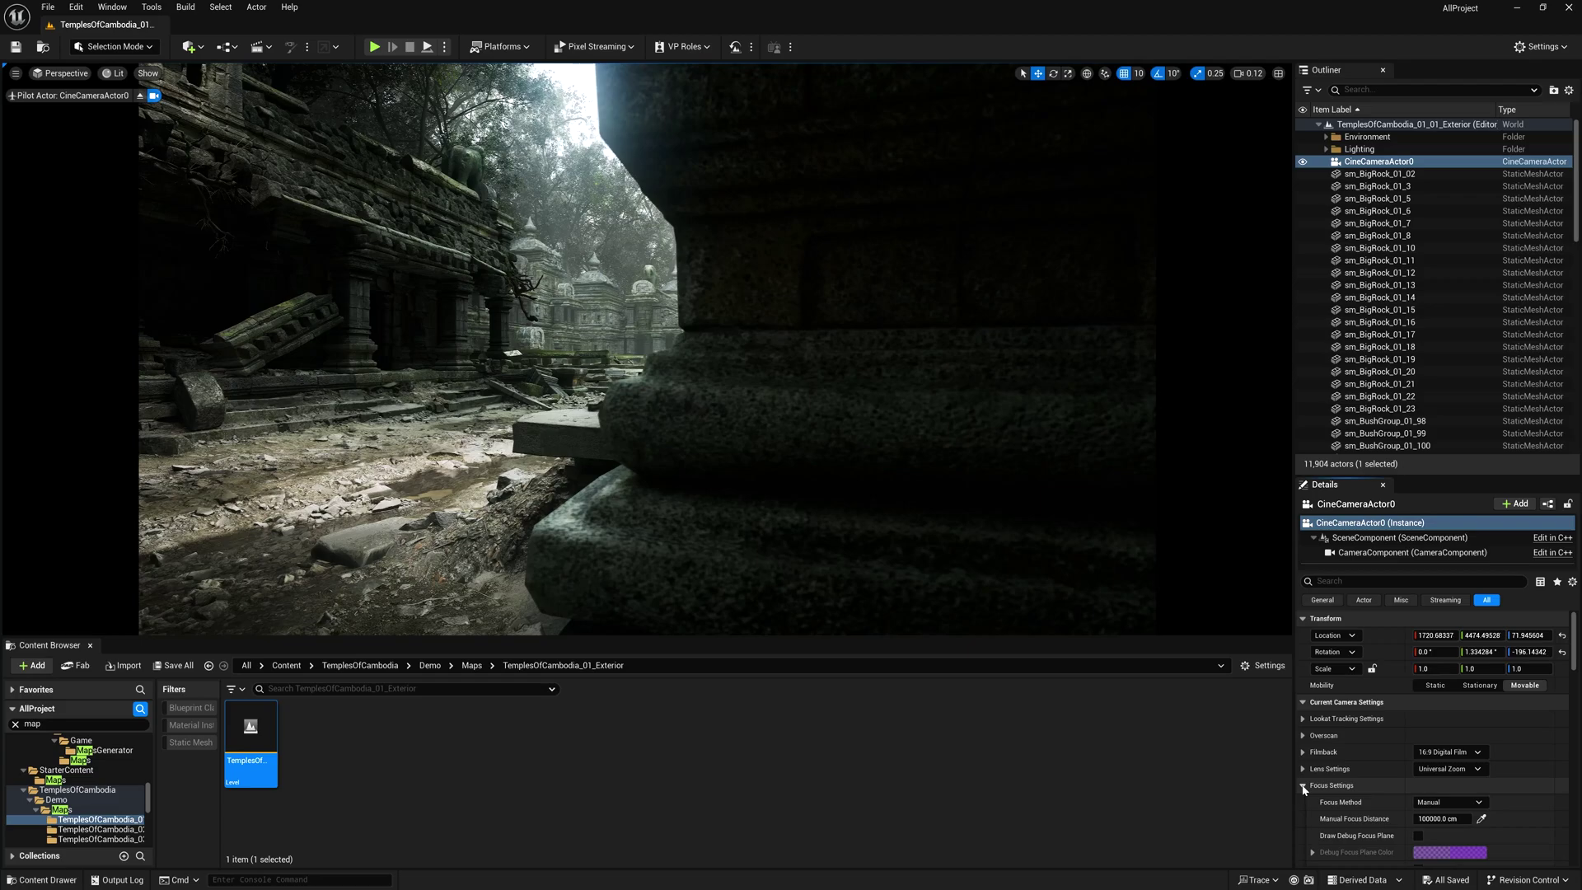
{"action": "left_click", "coordinate": [1418, 836]}
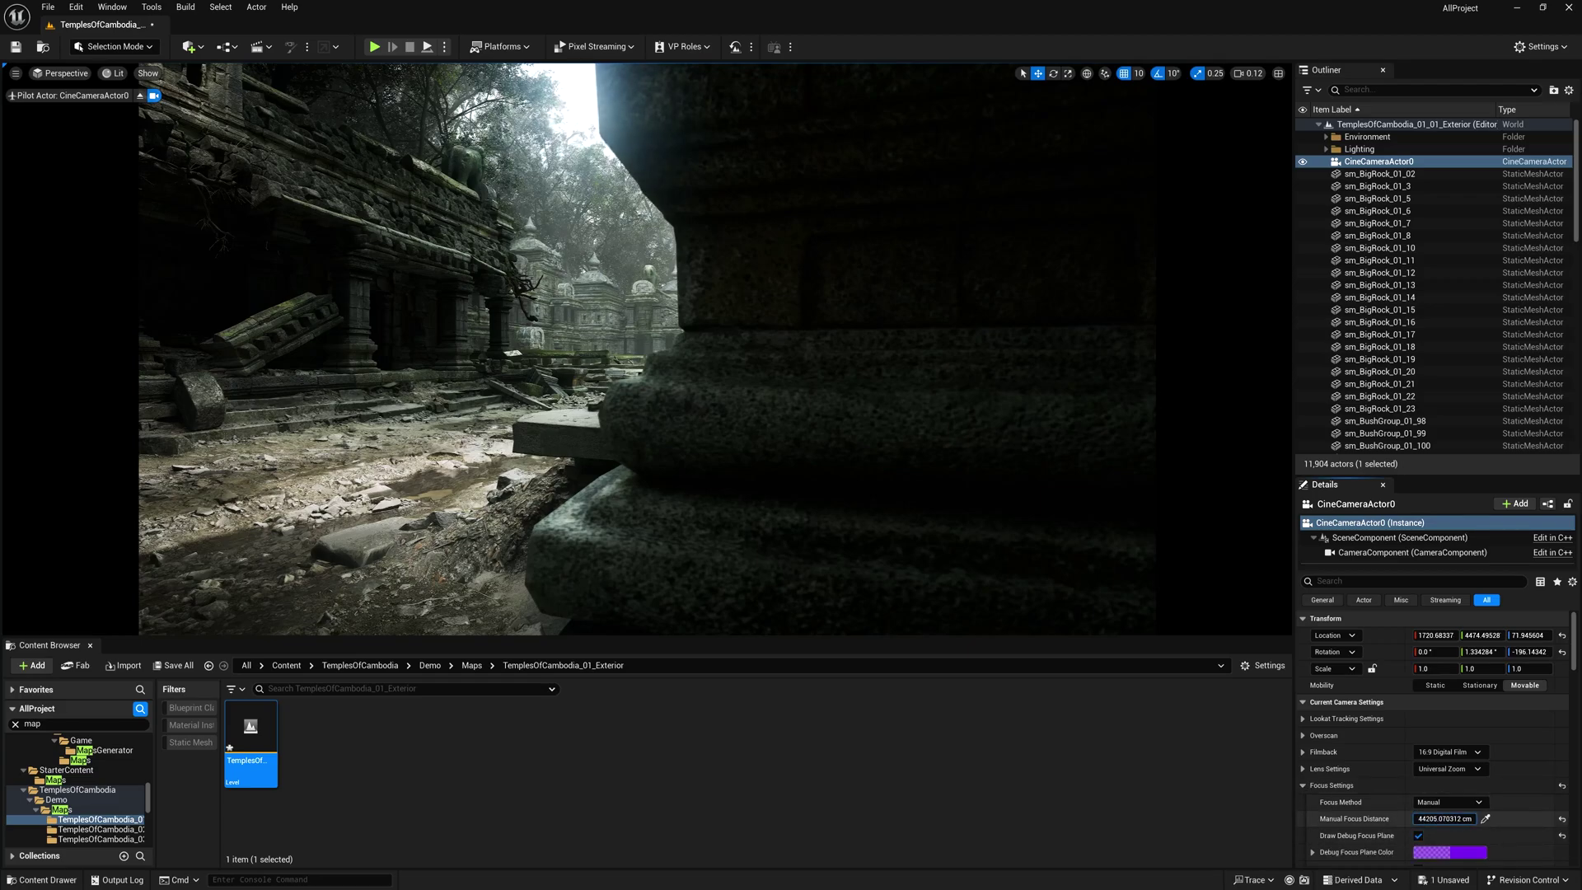
{"action": "mouse_move", "coordinate": [1438, 819]}
{"action": "left_mouse_down"}
{"action": "mouse_move", "coordinate": [1360, 820]}
{"action": "mouse_move", "coordinate": [1442, 819]}
{"action": "left_mouse_up"}
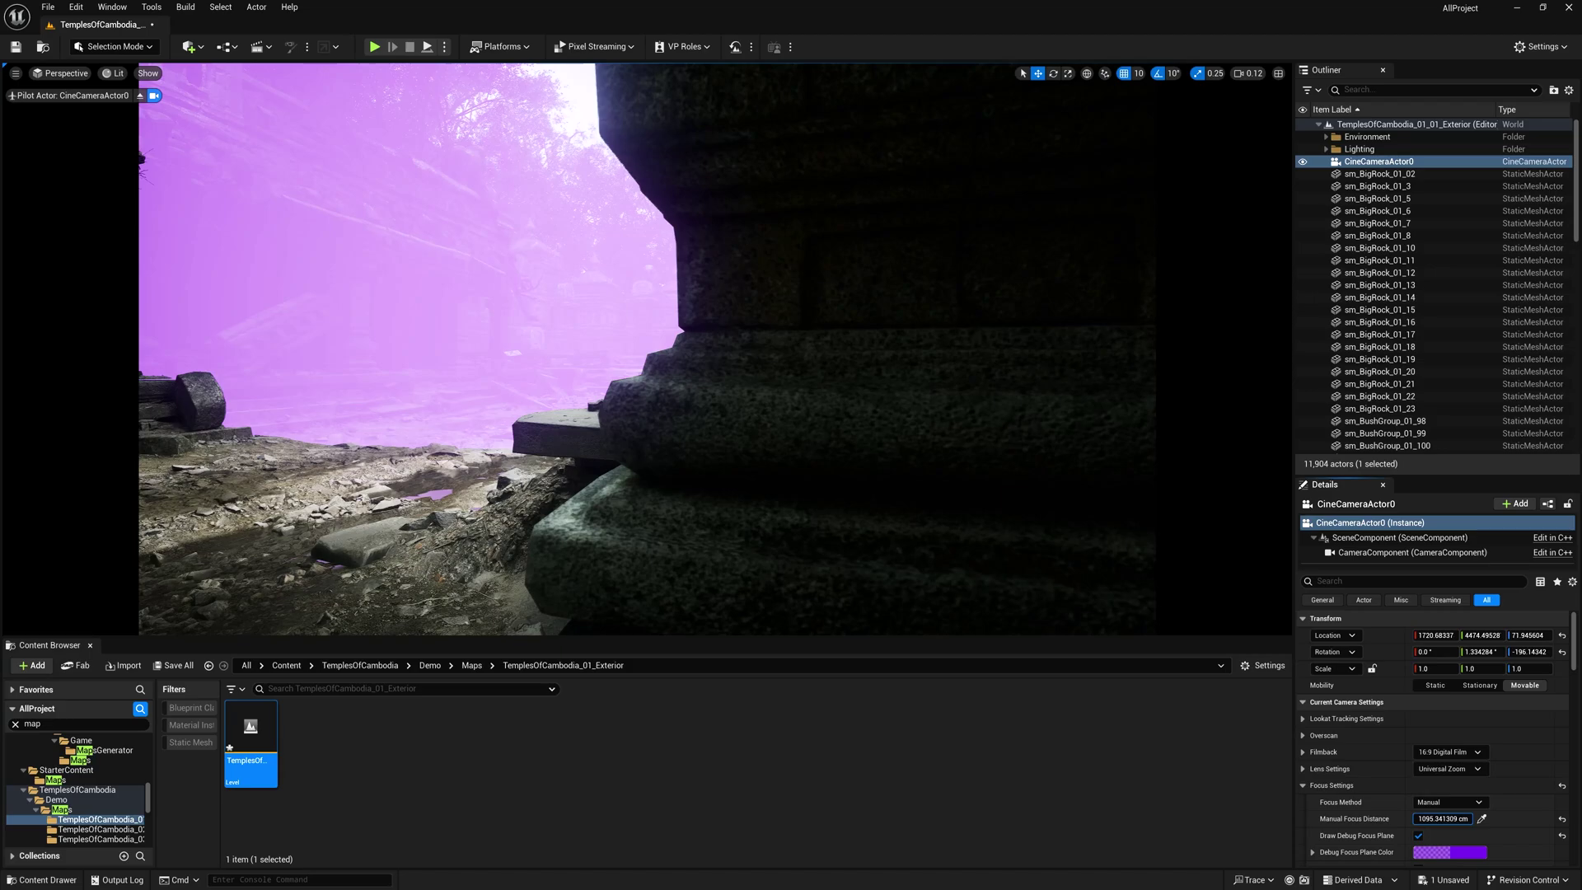
{"action": "left_click", "coordinate": [1418, 838]}
{"action": "scroll", "coordinate": [1414, 825], "scroll_direction": "down", "scroll_amount": 3}
{"action": "scroll", "coordinate": [1319, 737], "scroll_direction": "up", "scroll_amount": 2}
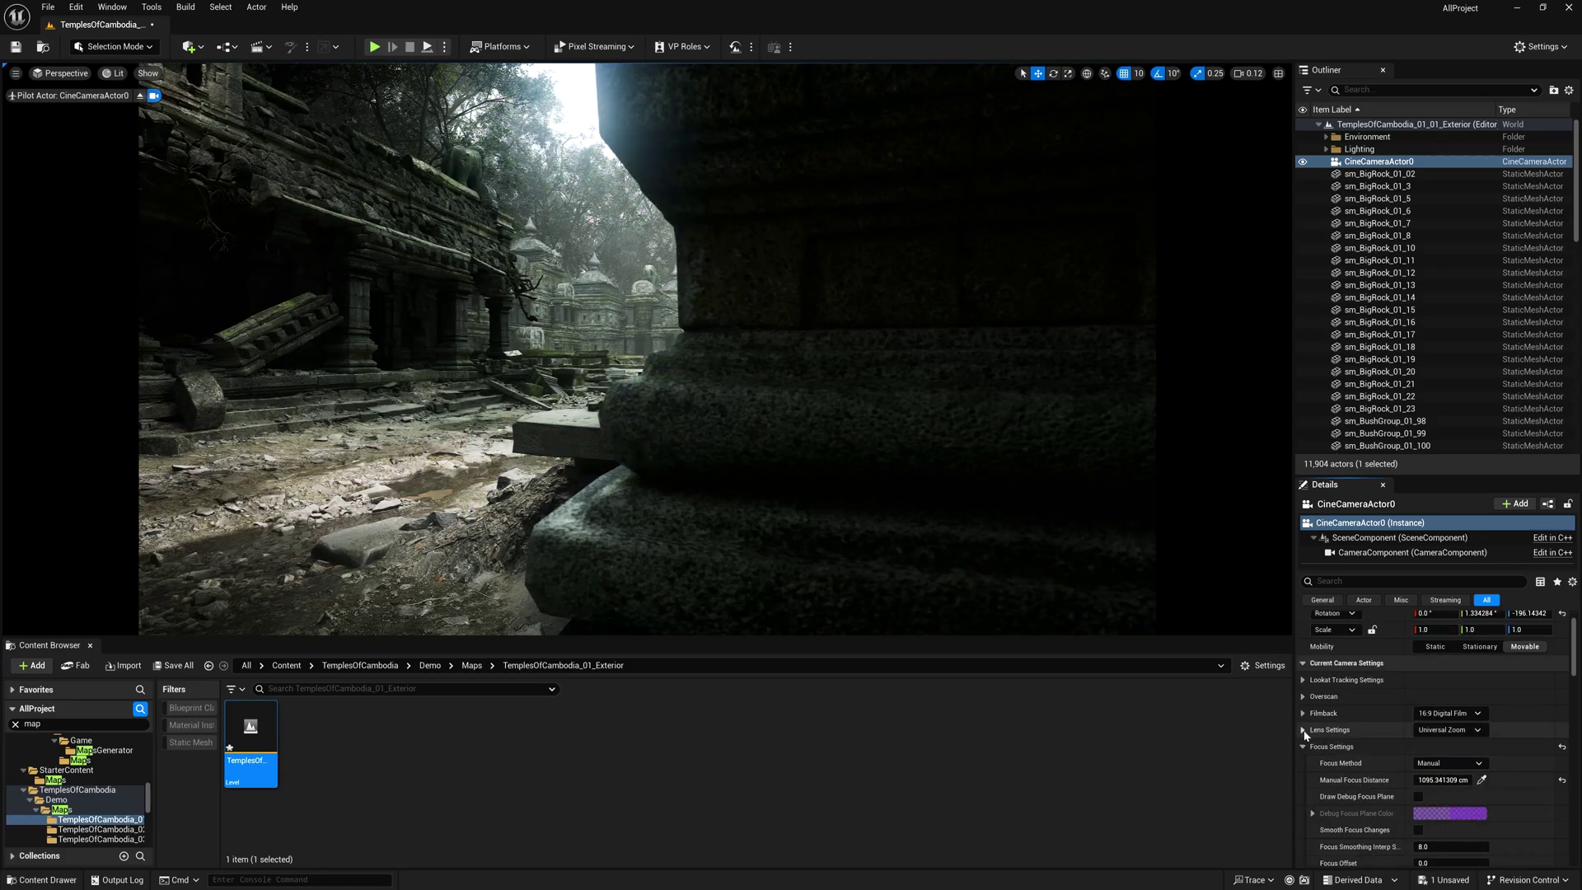
Set the lens minimum f-stop to 0.5 and the current aperture to 1.0.
{"action": "left_click", "coordinate": [1316, 733]}
{"action": "left_click", "coordinate": [1451, 780]}
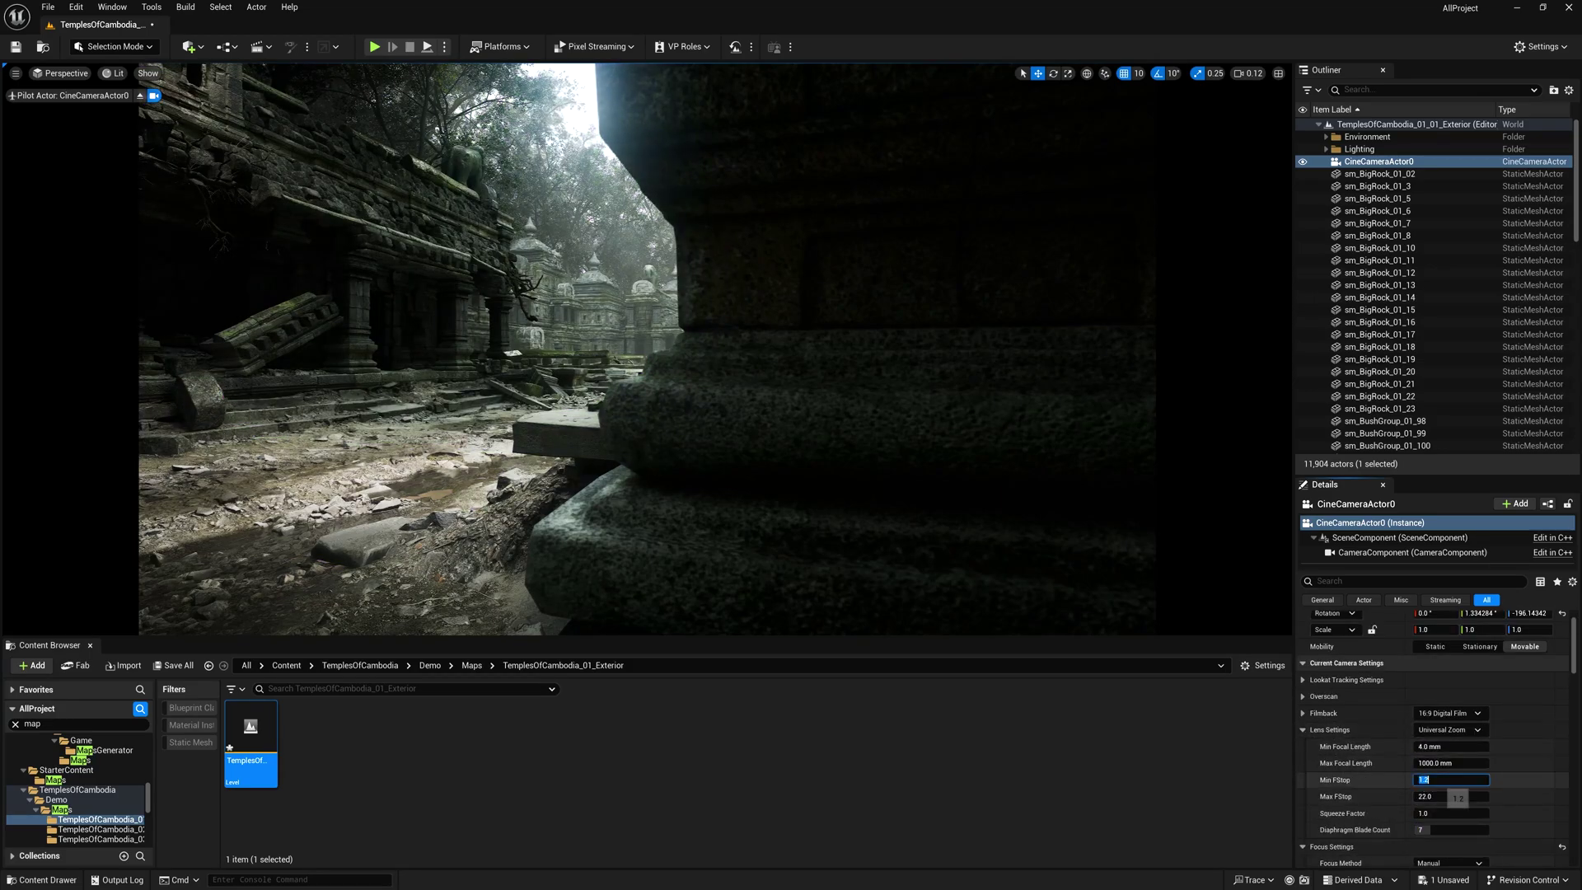
{"action": "scroll", "coordinate": [1426, 766], "scroll_direction": "down", "scroll_amount": 8}
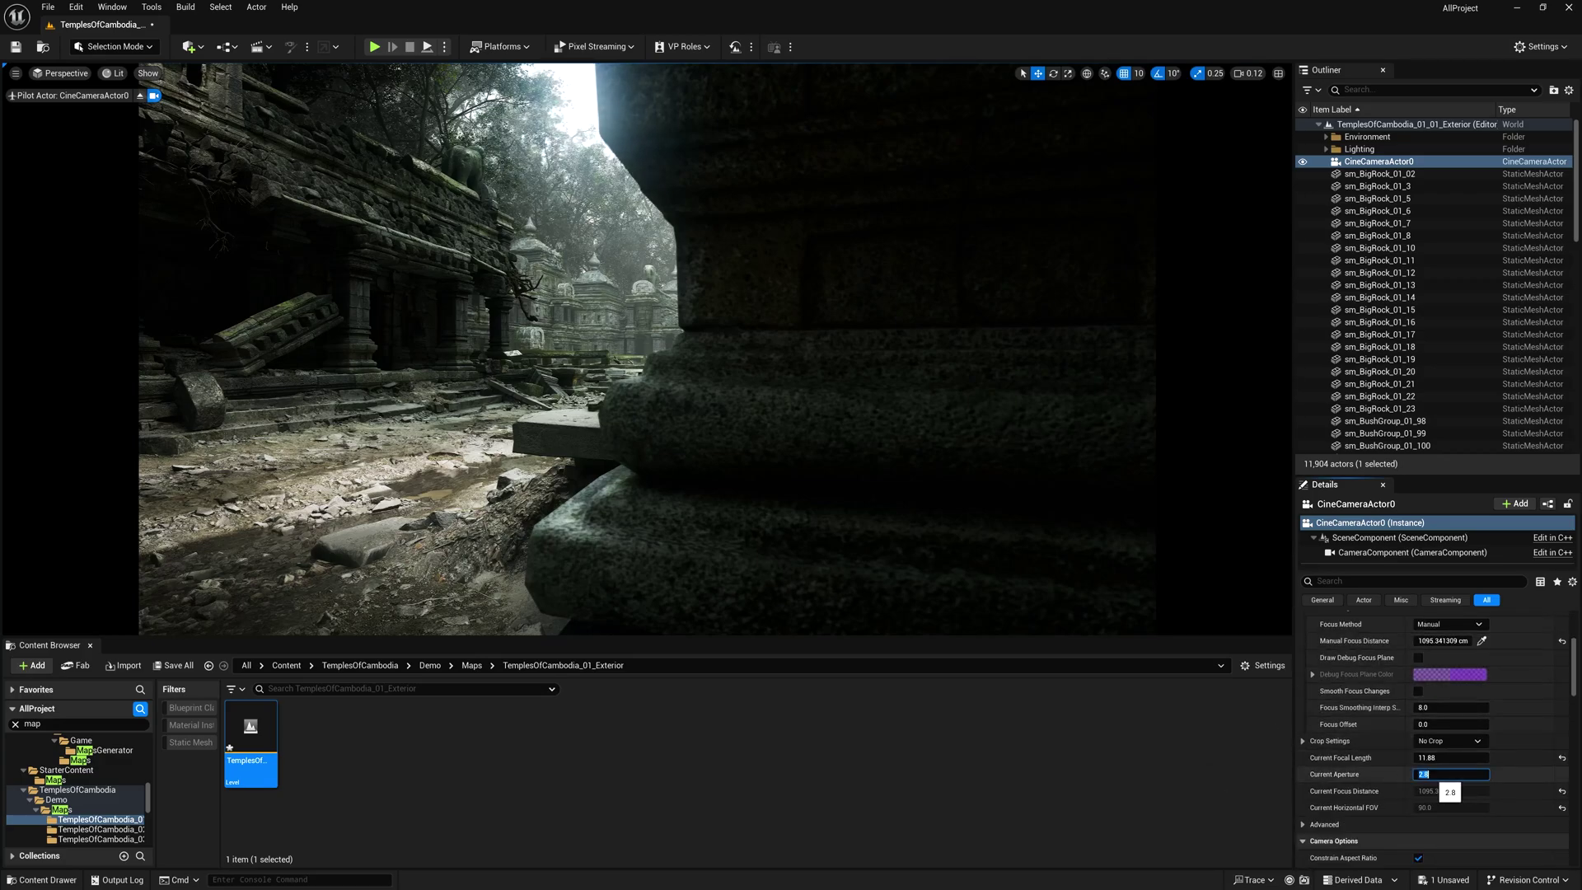
{"action": "type", "text": ".5"}
{"action": "key", "text": "Return"}
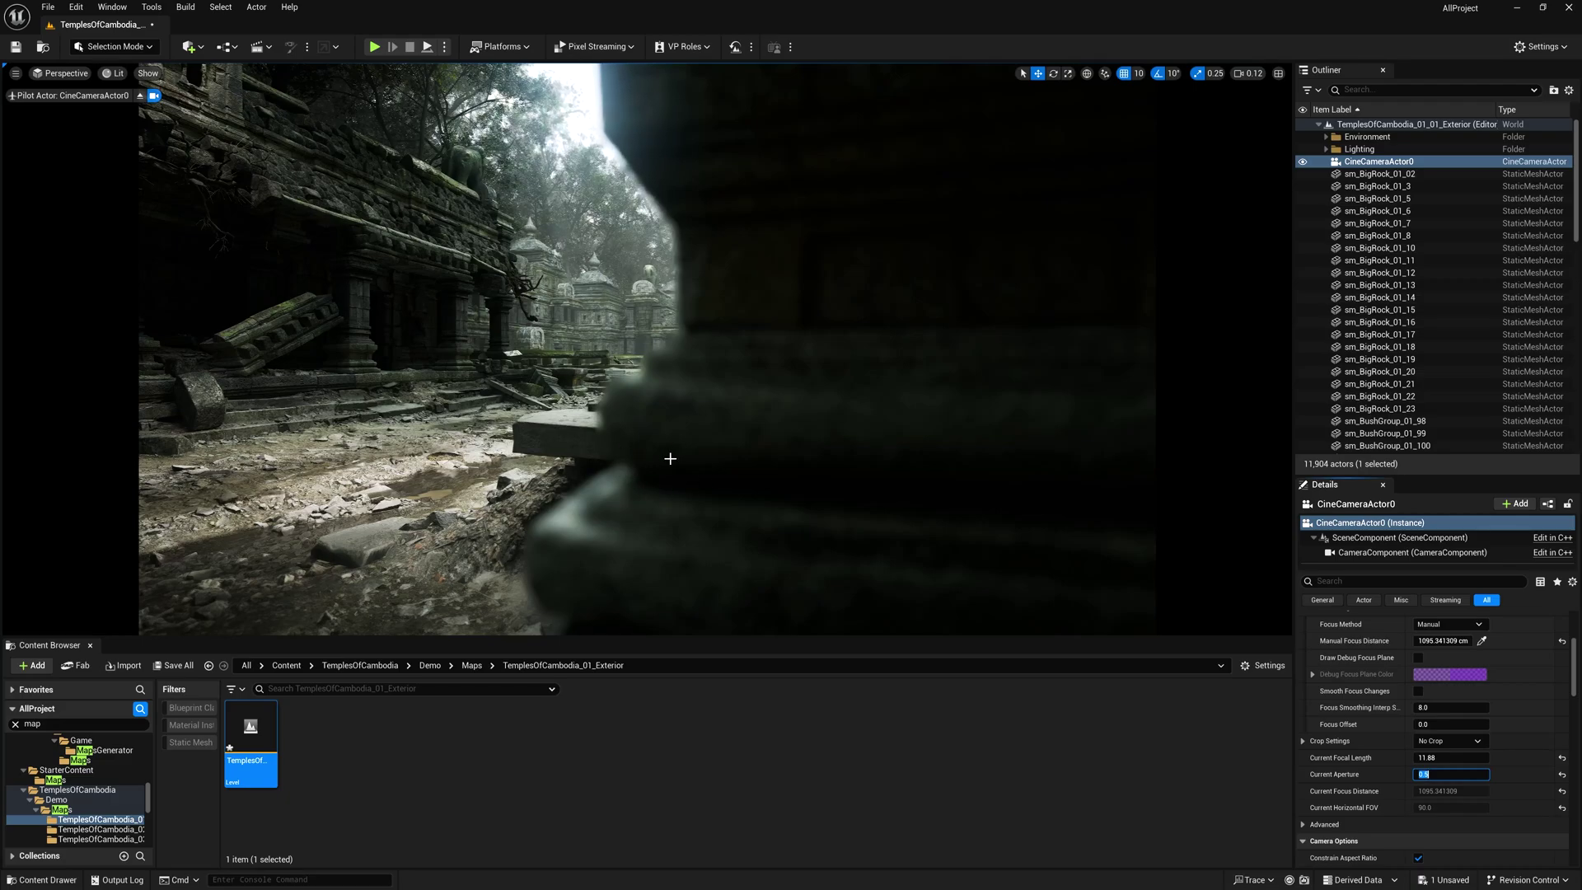
{"action": "left_click", "coordinate": [1455, 777]}
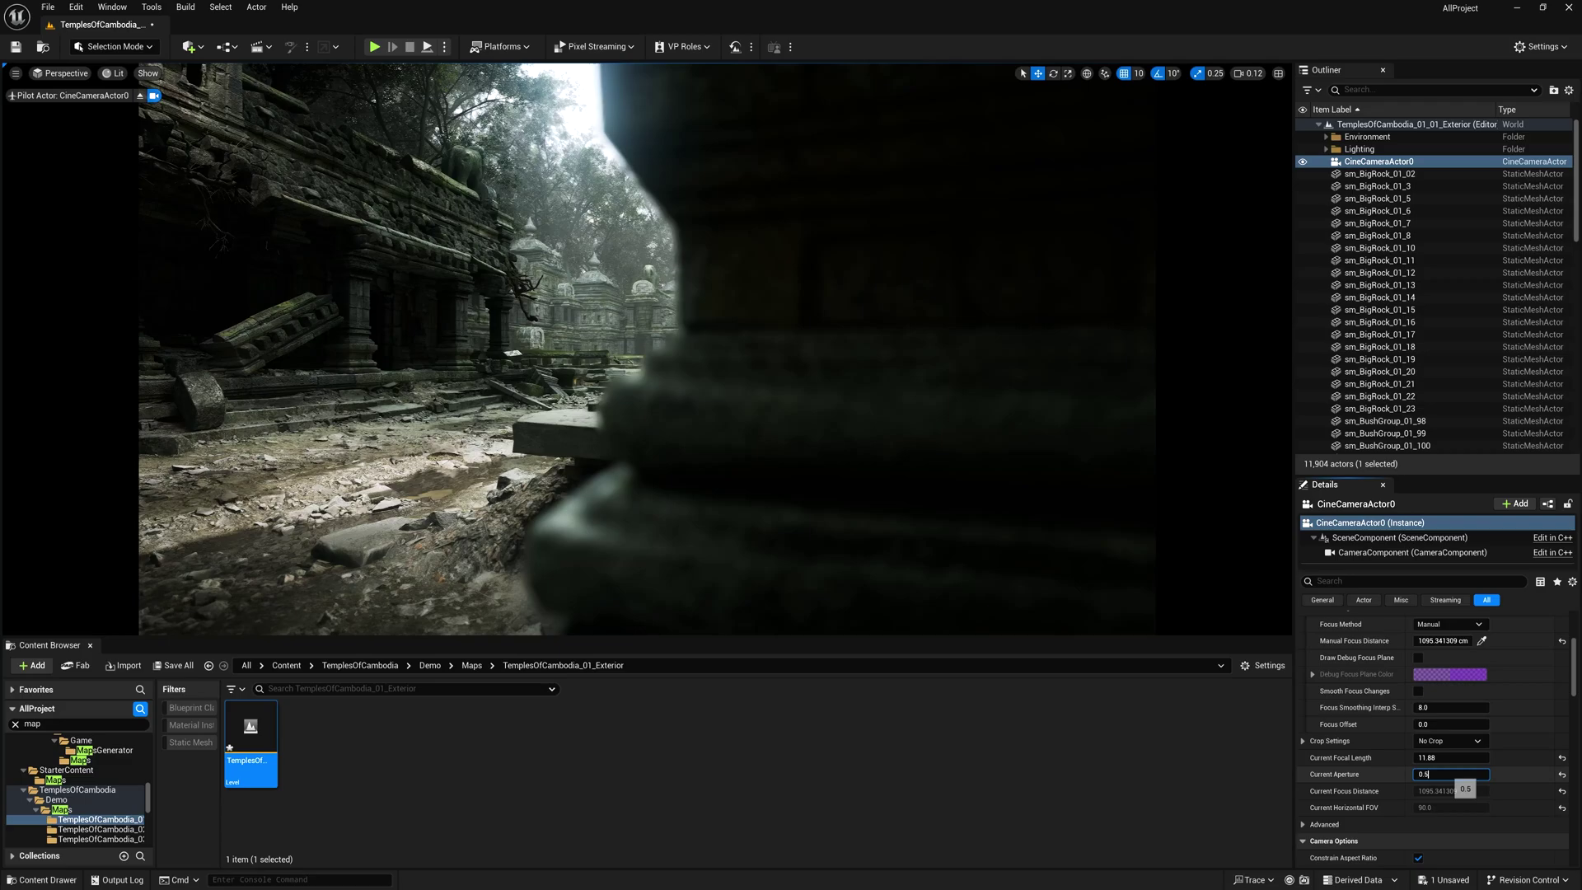
{"action": "type", "text": "1"}
{"action": "key", "text": "Return"}
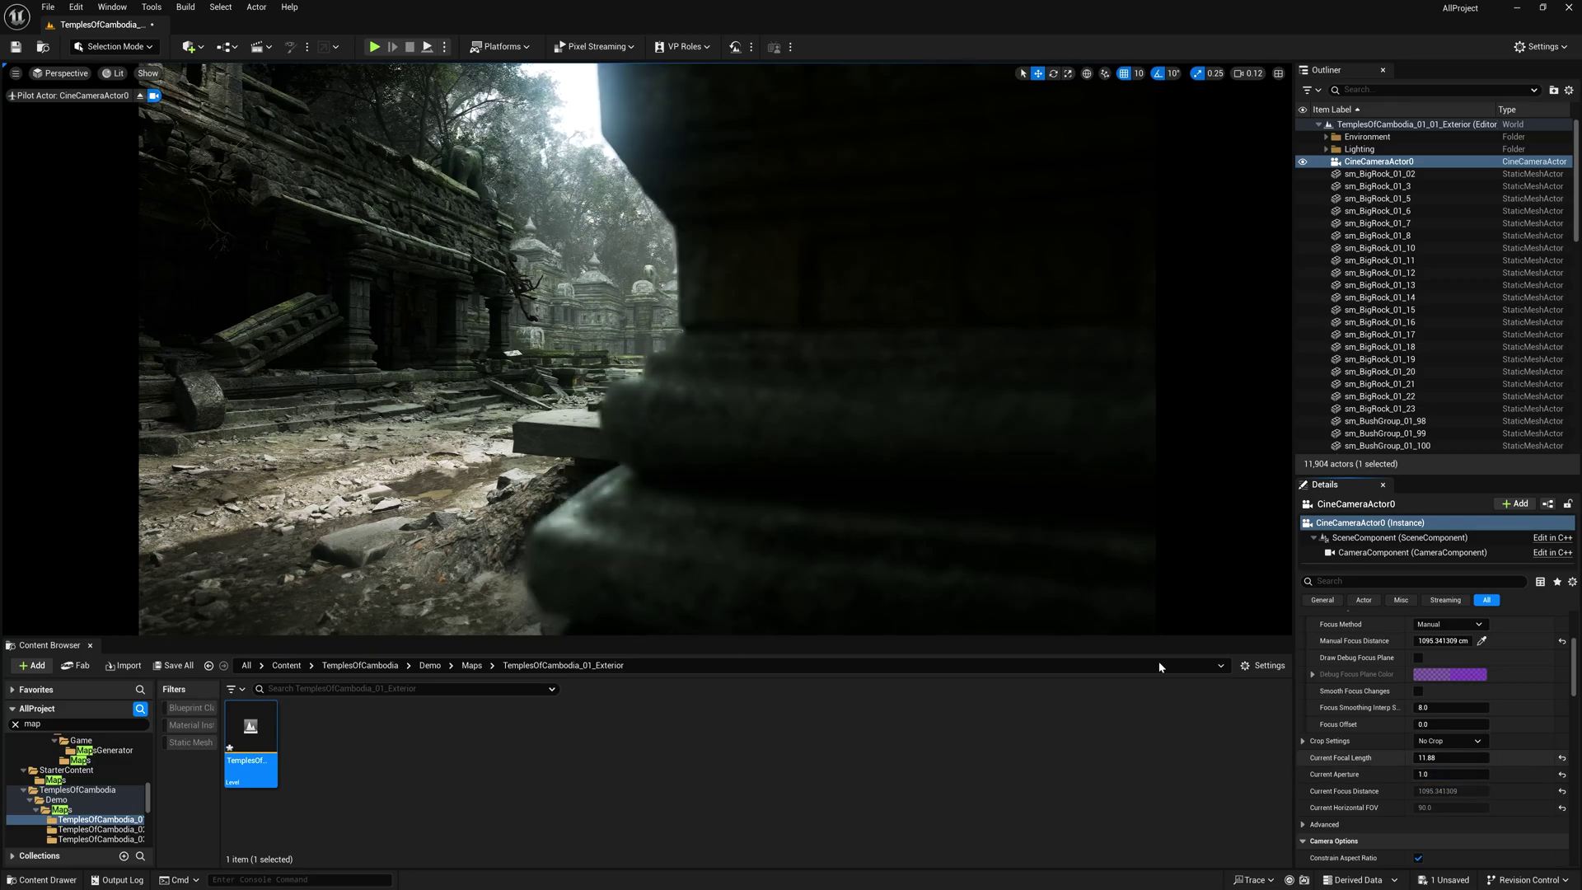
Crop the camera to a 2.39 aspect ratio.
{"action": "scroll", "coordinate": [1393, 734], "scroll_direction": "down", "scroll_amount": 6}
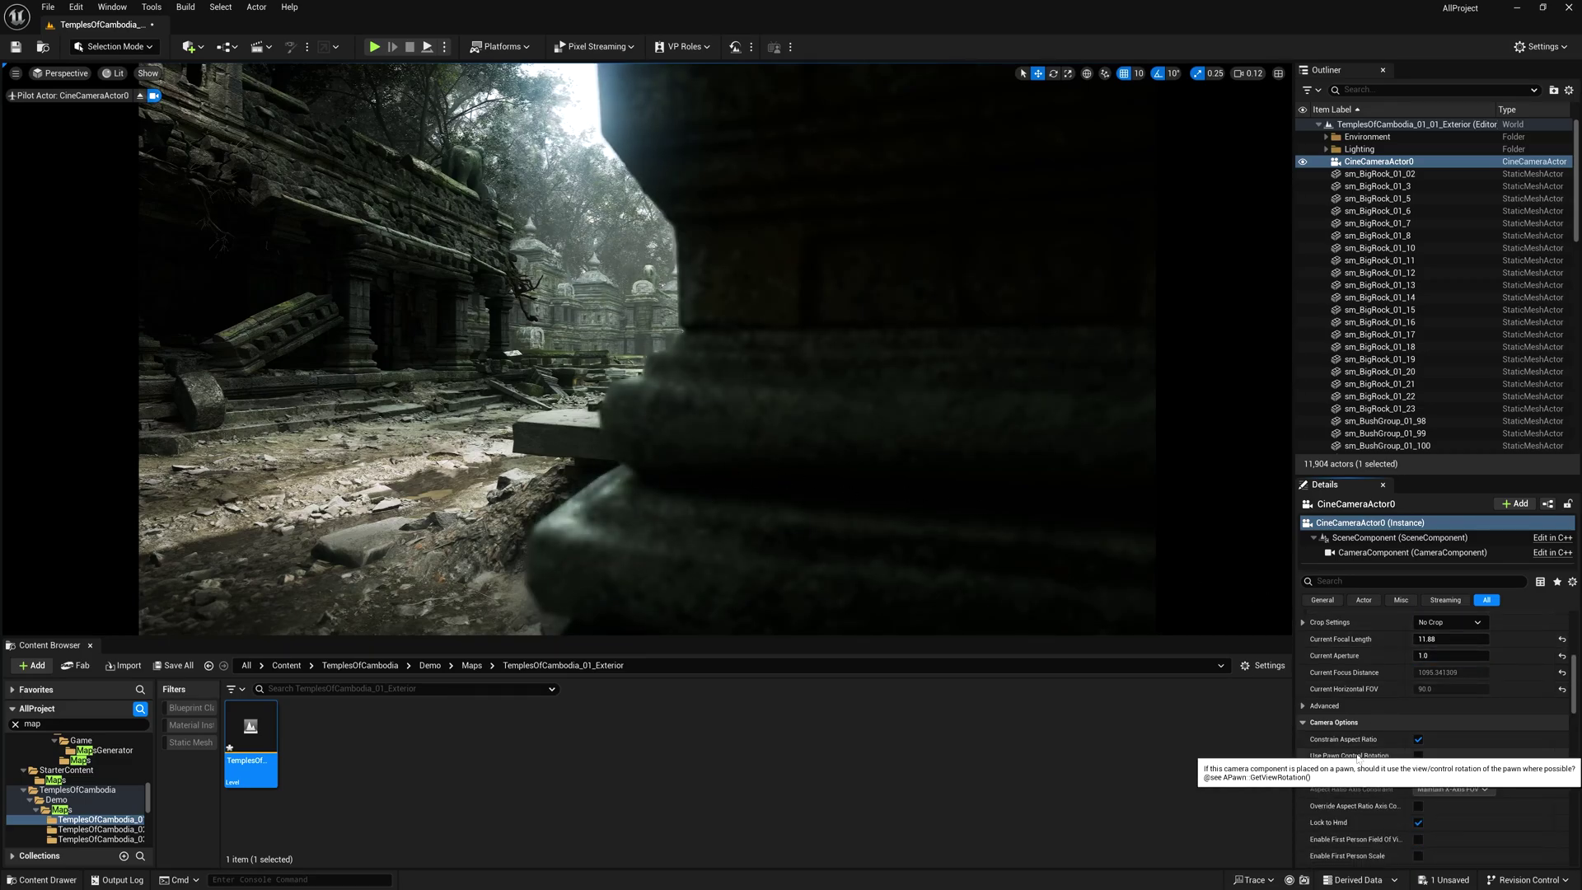
{"action": "scroll", "coordinate": [1364, 787], "scroll_direction": "up", "scroll_amount": 6}
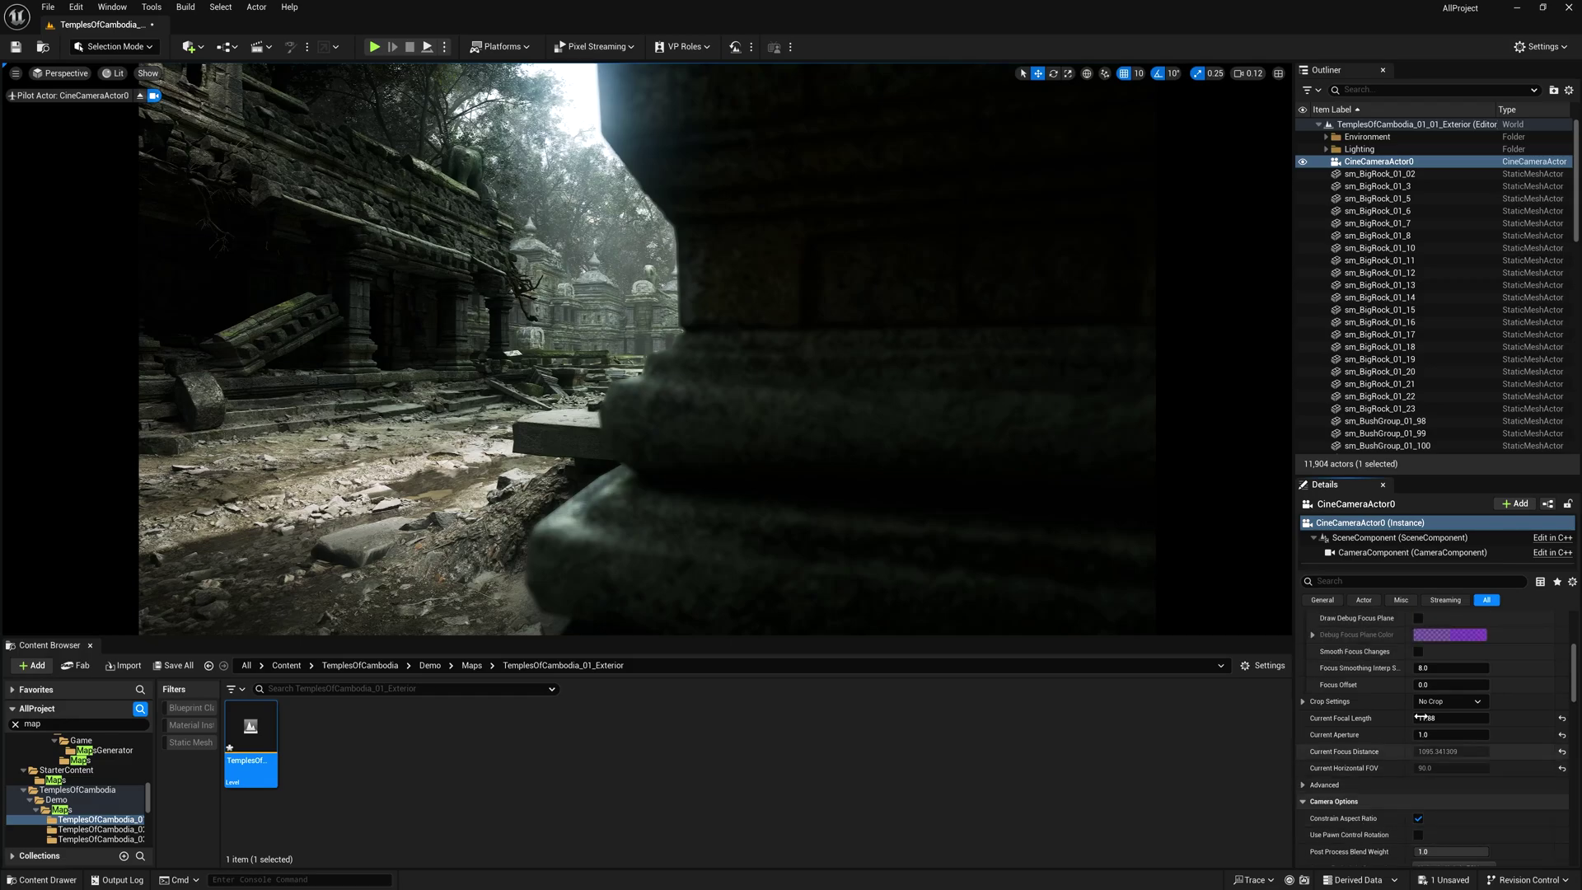
{"action": "left_click", "coordinate": [1449, 702]}
{"action": "left_click", "coordinate": [1425, 751]}
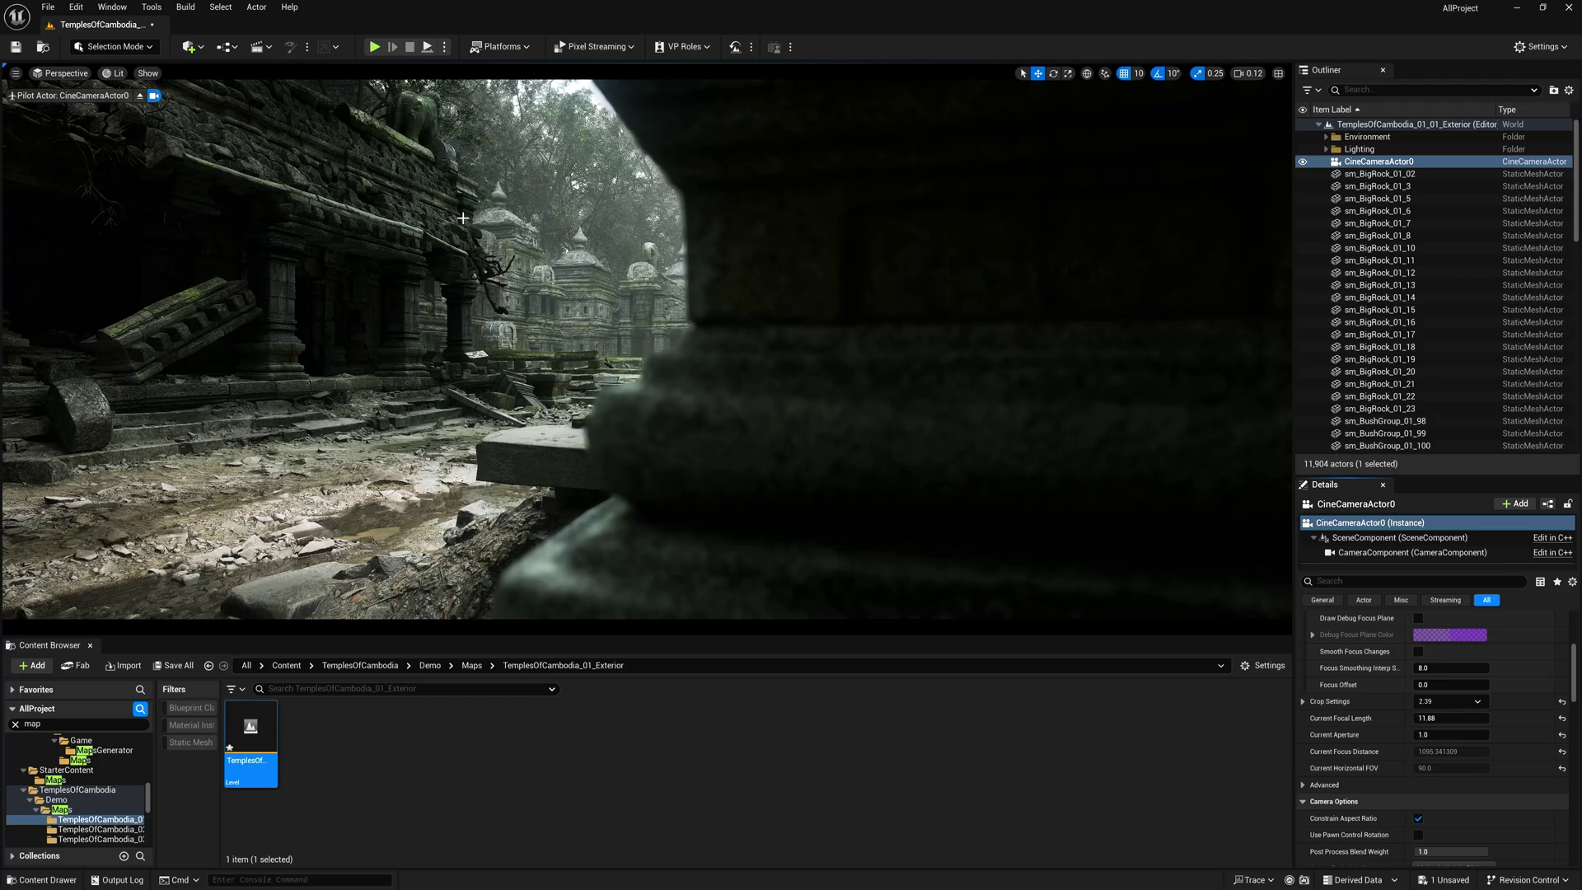
Create a new level sequence saved in the Engine Content folder.
{"action": "left_click", "coordinate": [262, 47]}
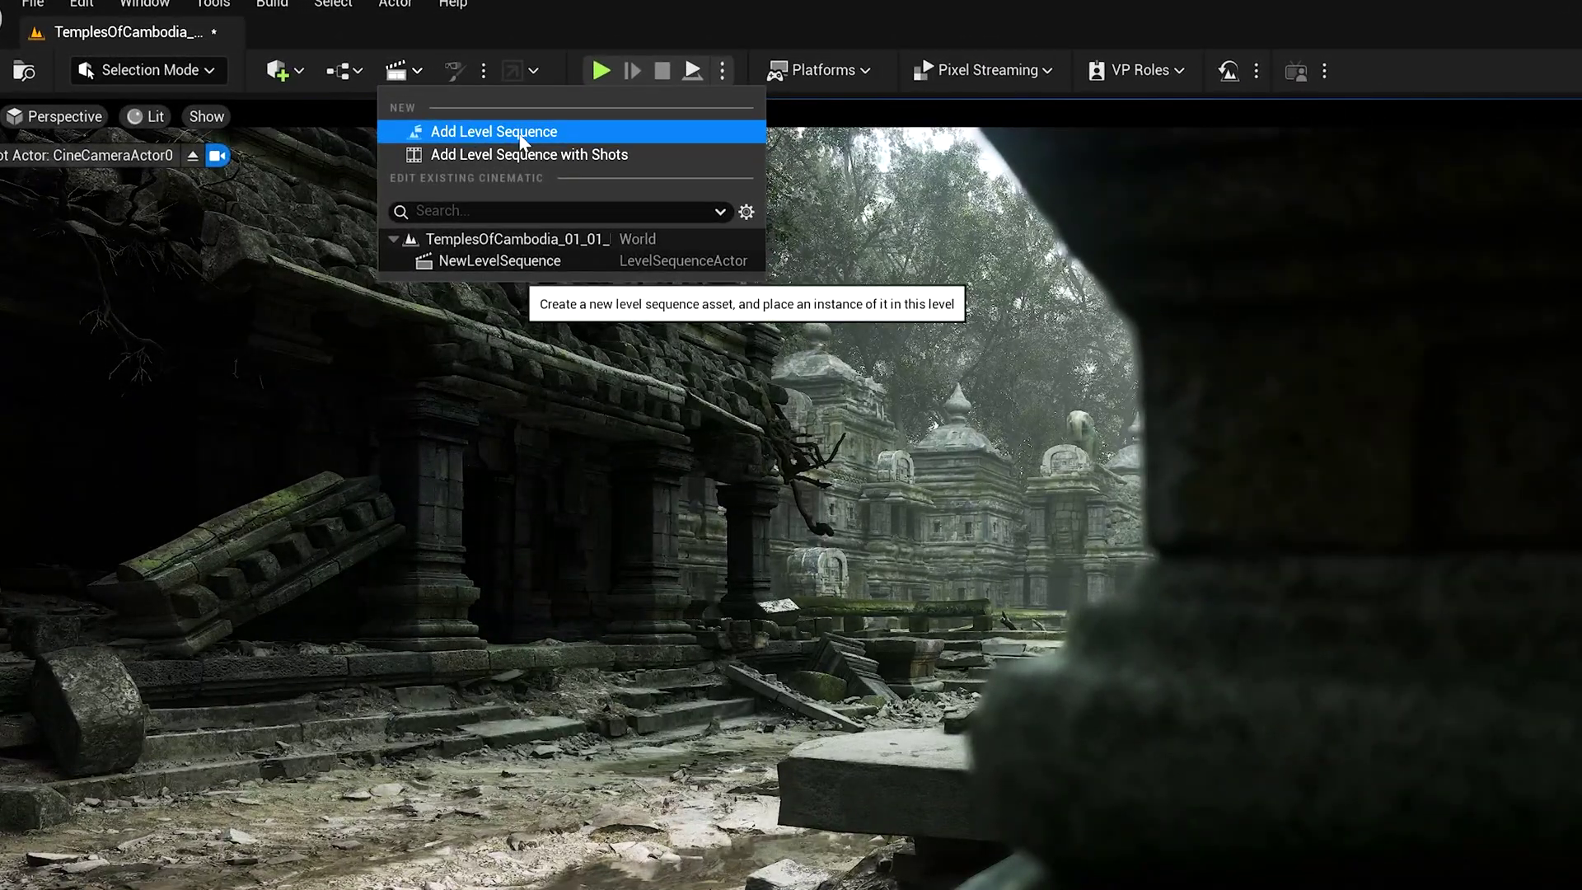
{"action": "left_click", "coordinate": [521, 136]}
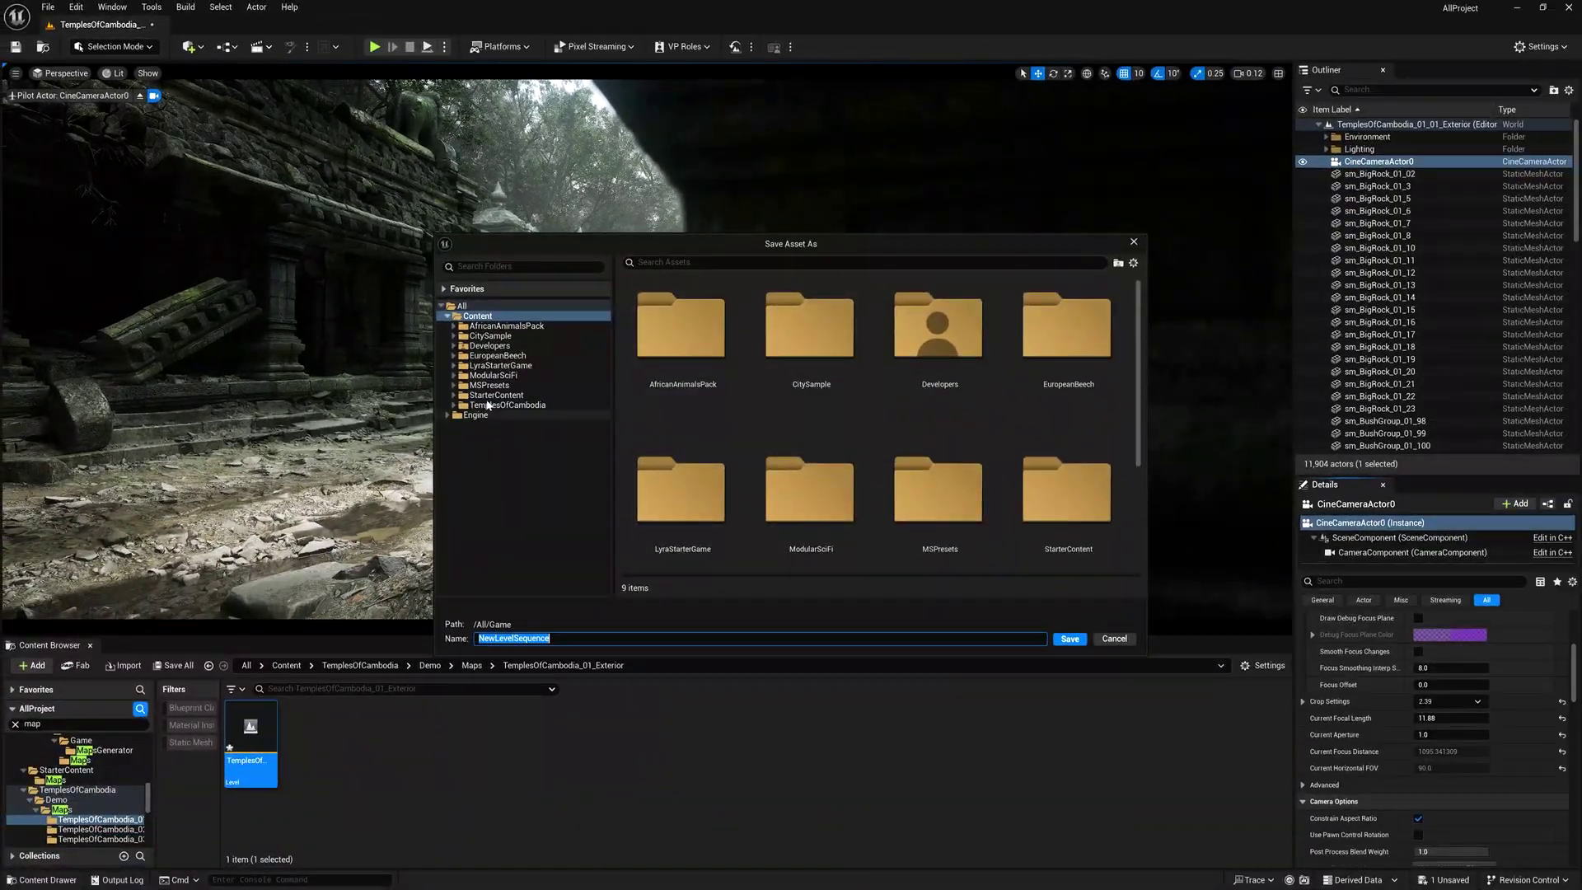
{"action": "left_click", "coordinate": [462, 305]}
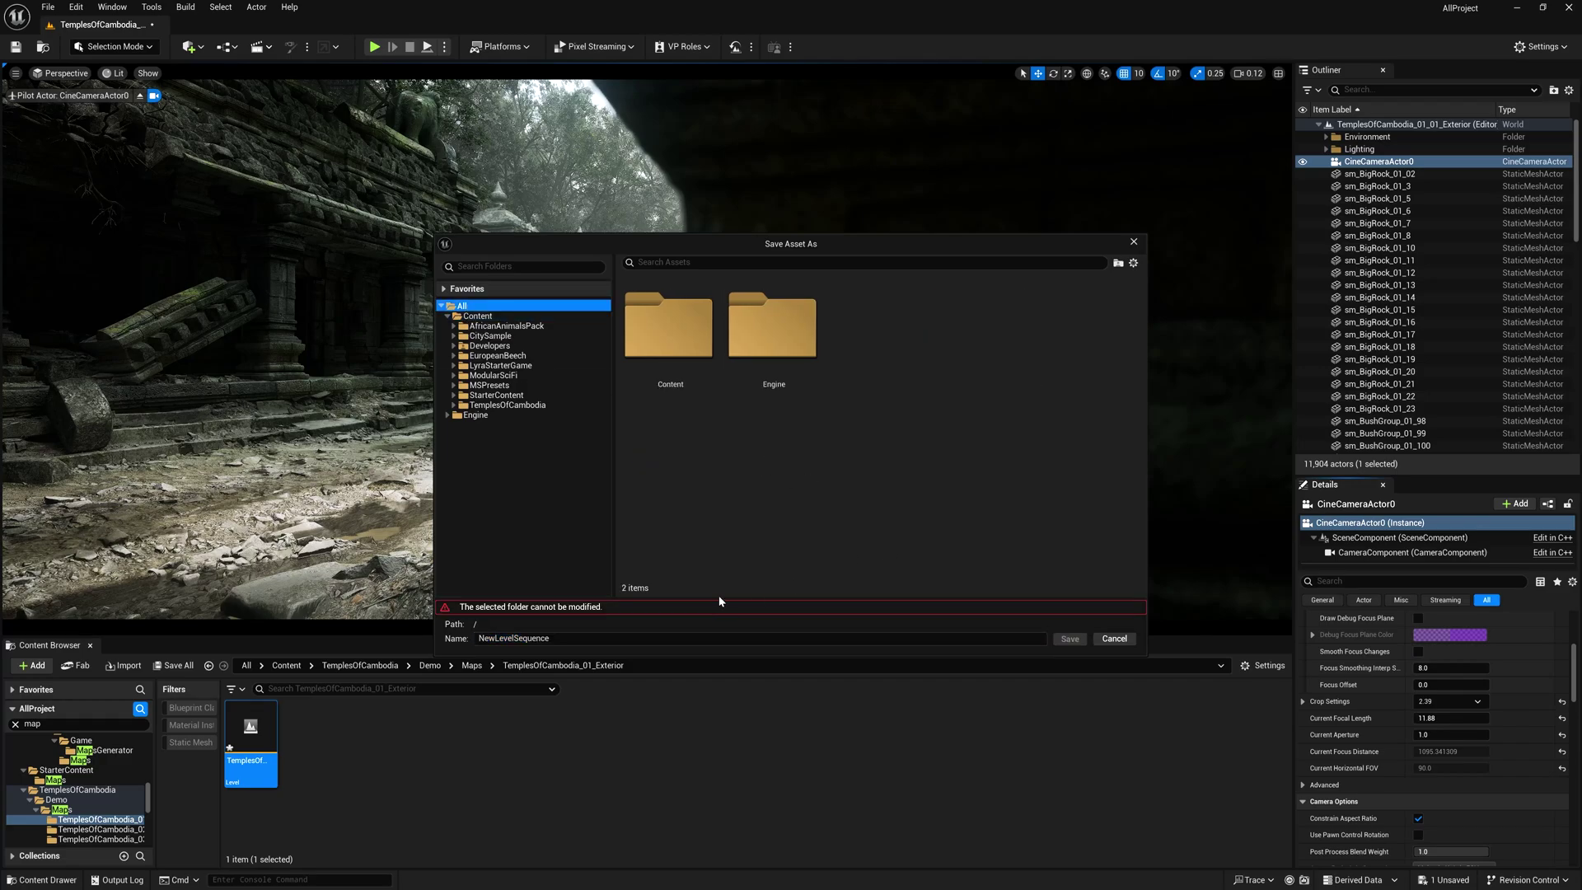
{"action": "double_click", "coordinate": [763, 359]}
{"action": "double_click", "coordinate": [683, 347]}
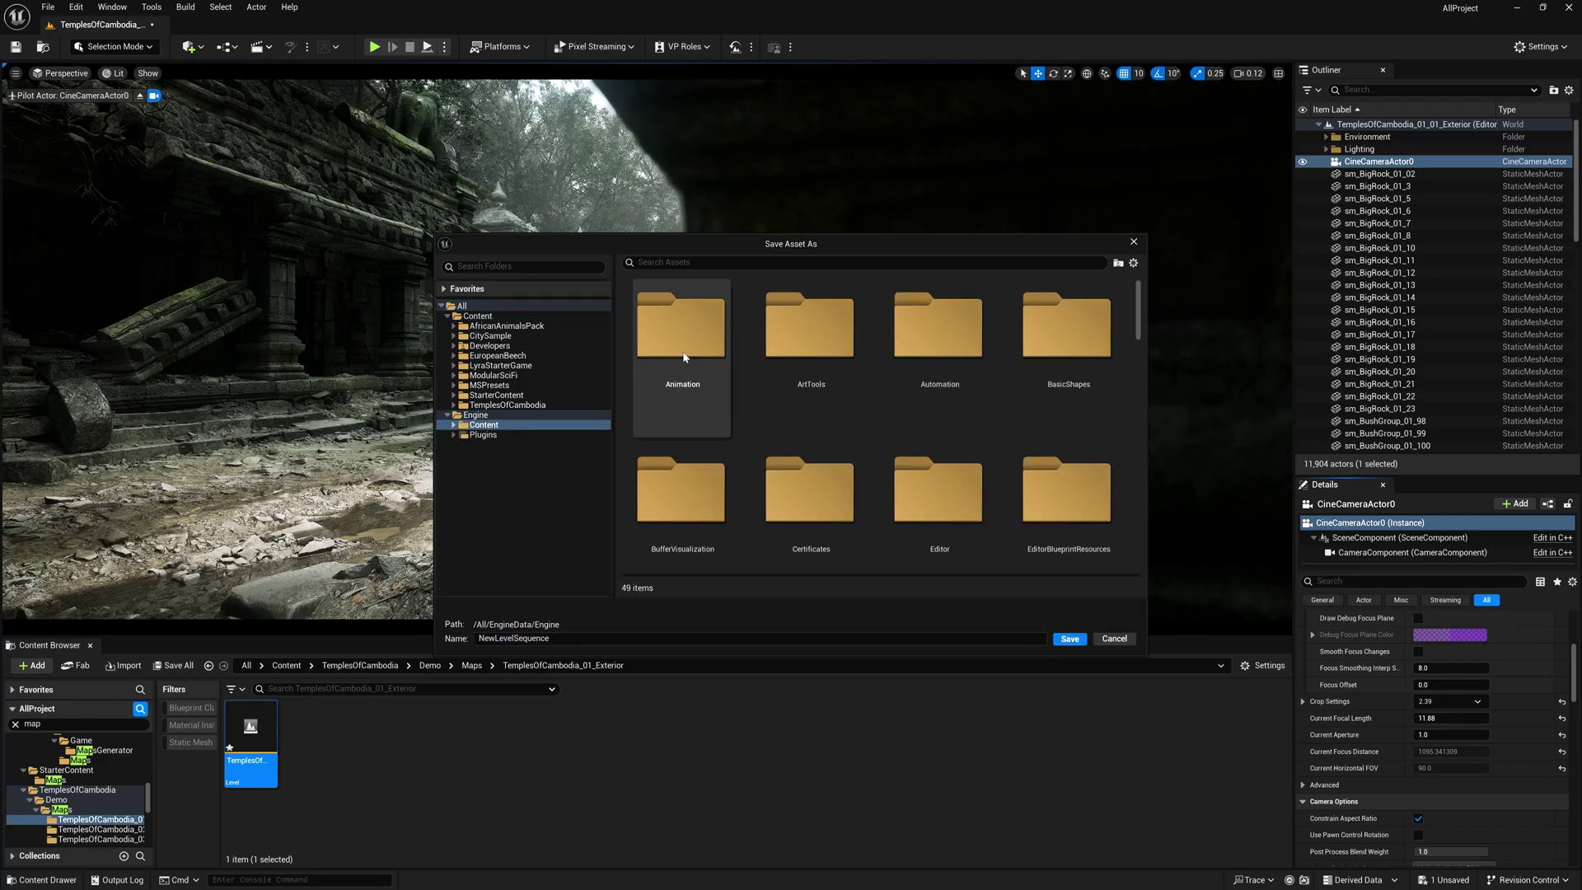
{"action": "left_click", "coordinate": [1070, 639]}
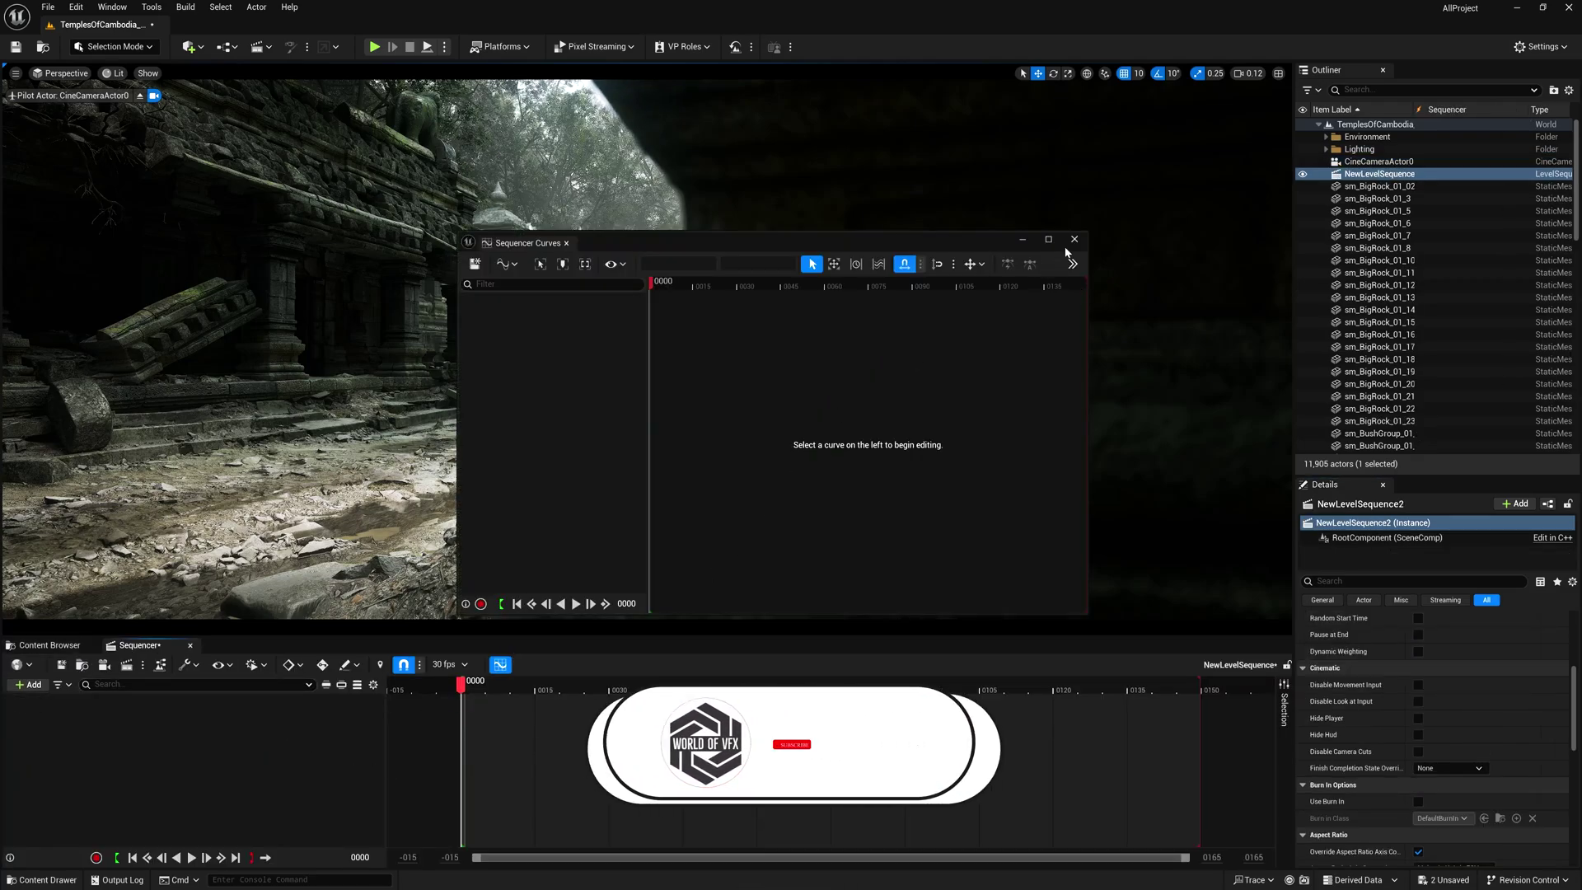
{"action": "left_click", "coordinate": [1074, 239]}
Add CineCameraActor0 to the sequence and set the sequence to 60 fps.
{"action": "left_click", "coordinate": [1377, 162]}
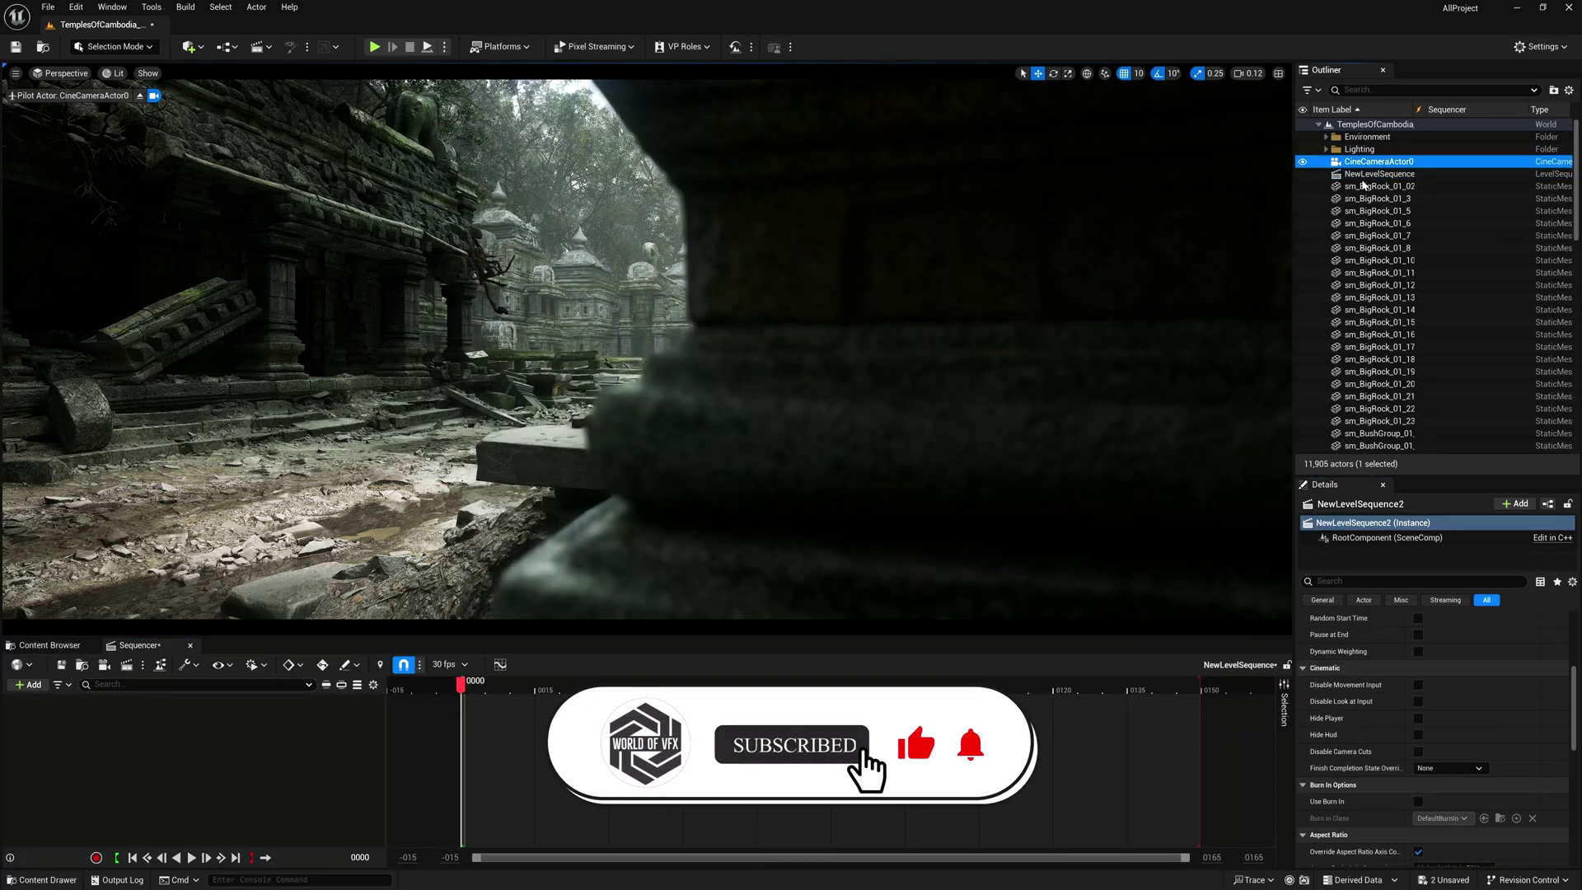
{"action": "left_click_drag", "start_coordinate": [1377, 161], "coordinate": [206, 734]}
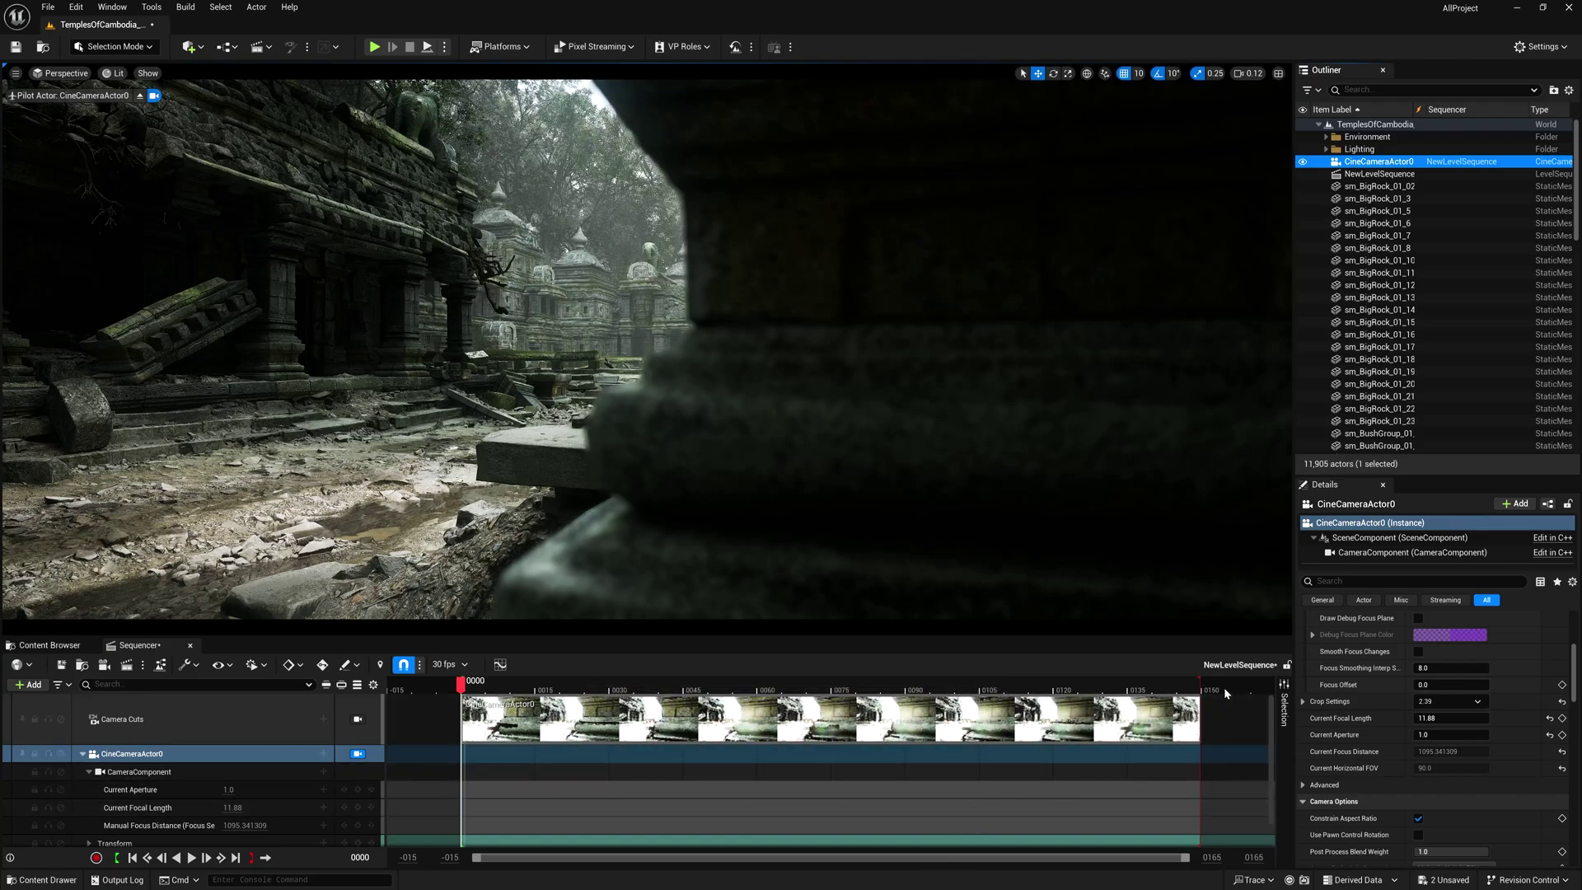
{"action": "left_click", "coordinate": [447, 664]}
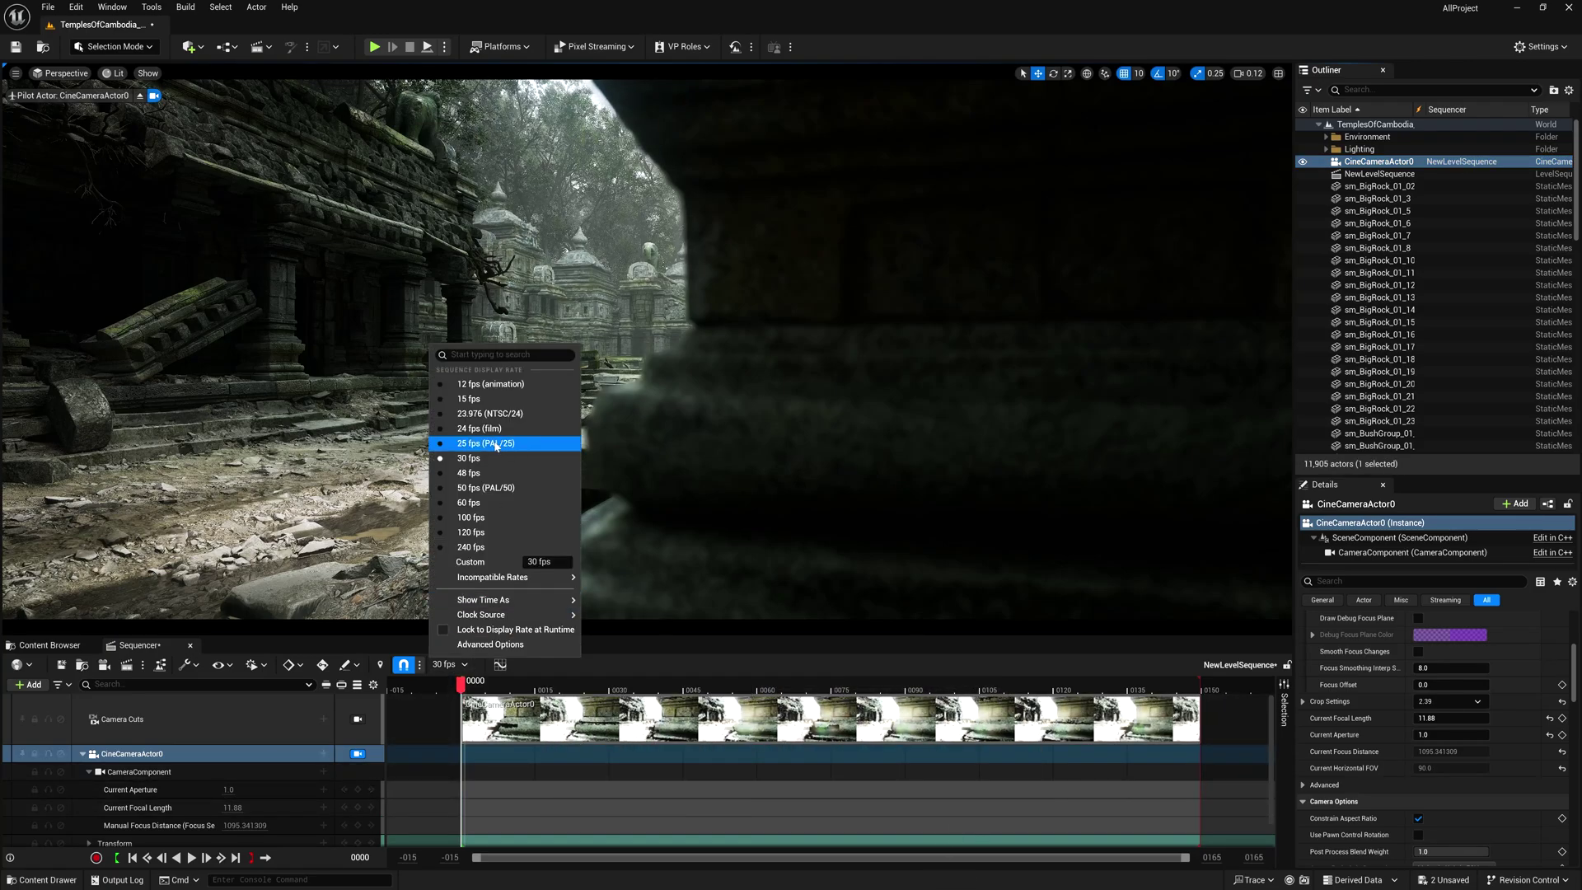
{"action": "left_click", "coordinate": [476, 501]}
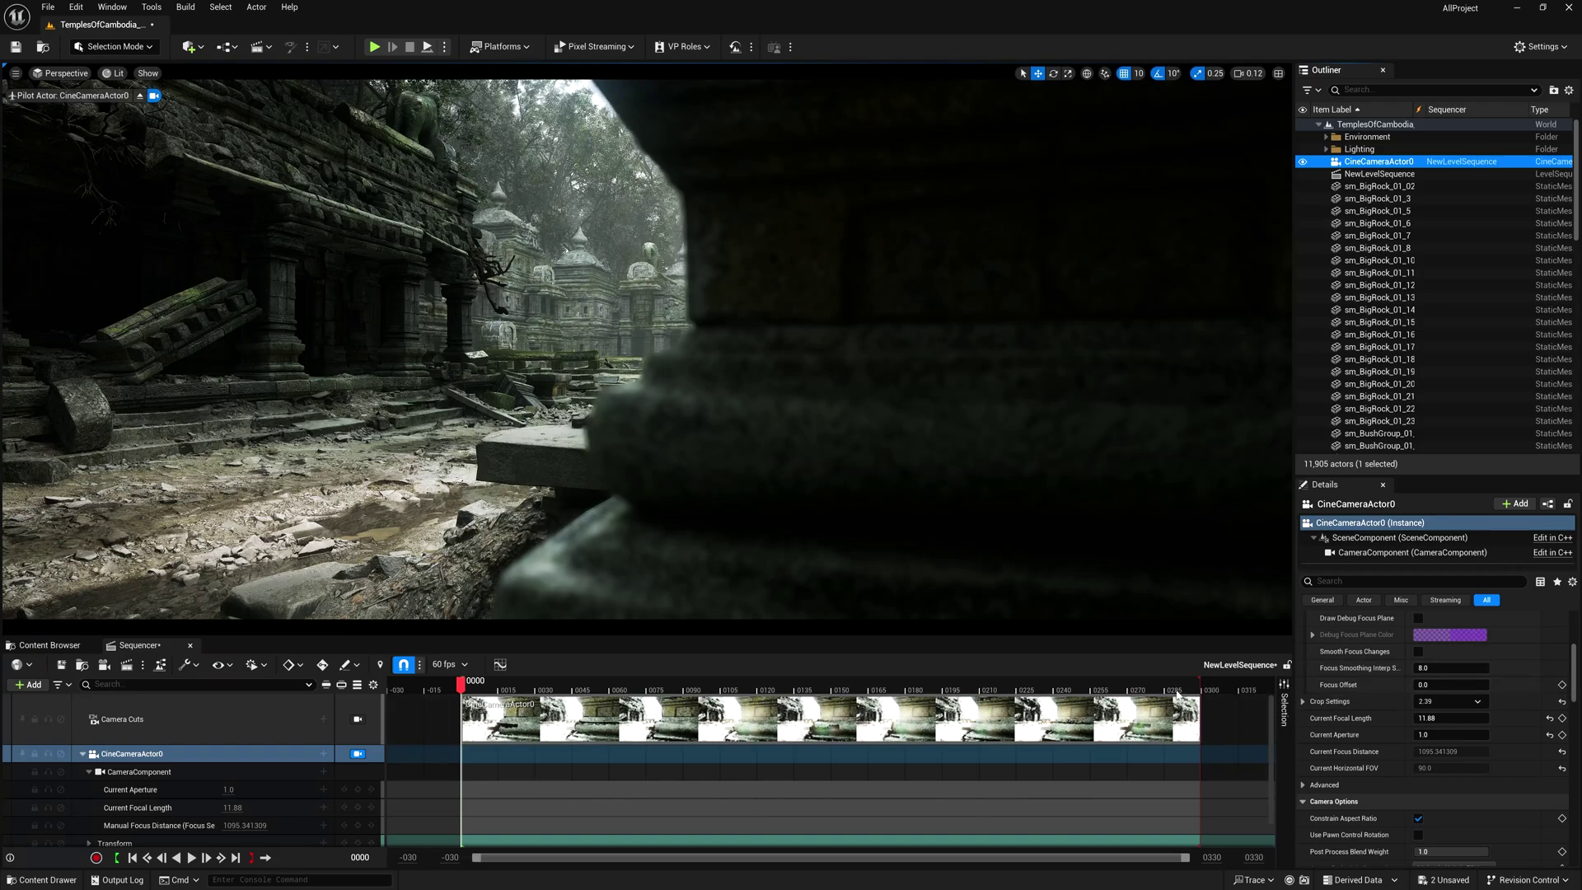
{"action": "scroll", "coordinate": [189, 783], "scroll_direction": "down", "scroll_amount": 1}
Key the camera at frame 0000, pull it back and key again at 0299, then preview playback.
{"action": "left_click", "coordinate": [358, 838]}
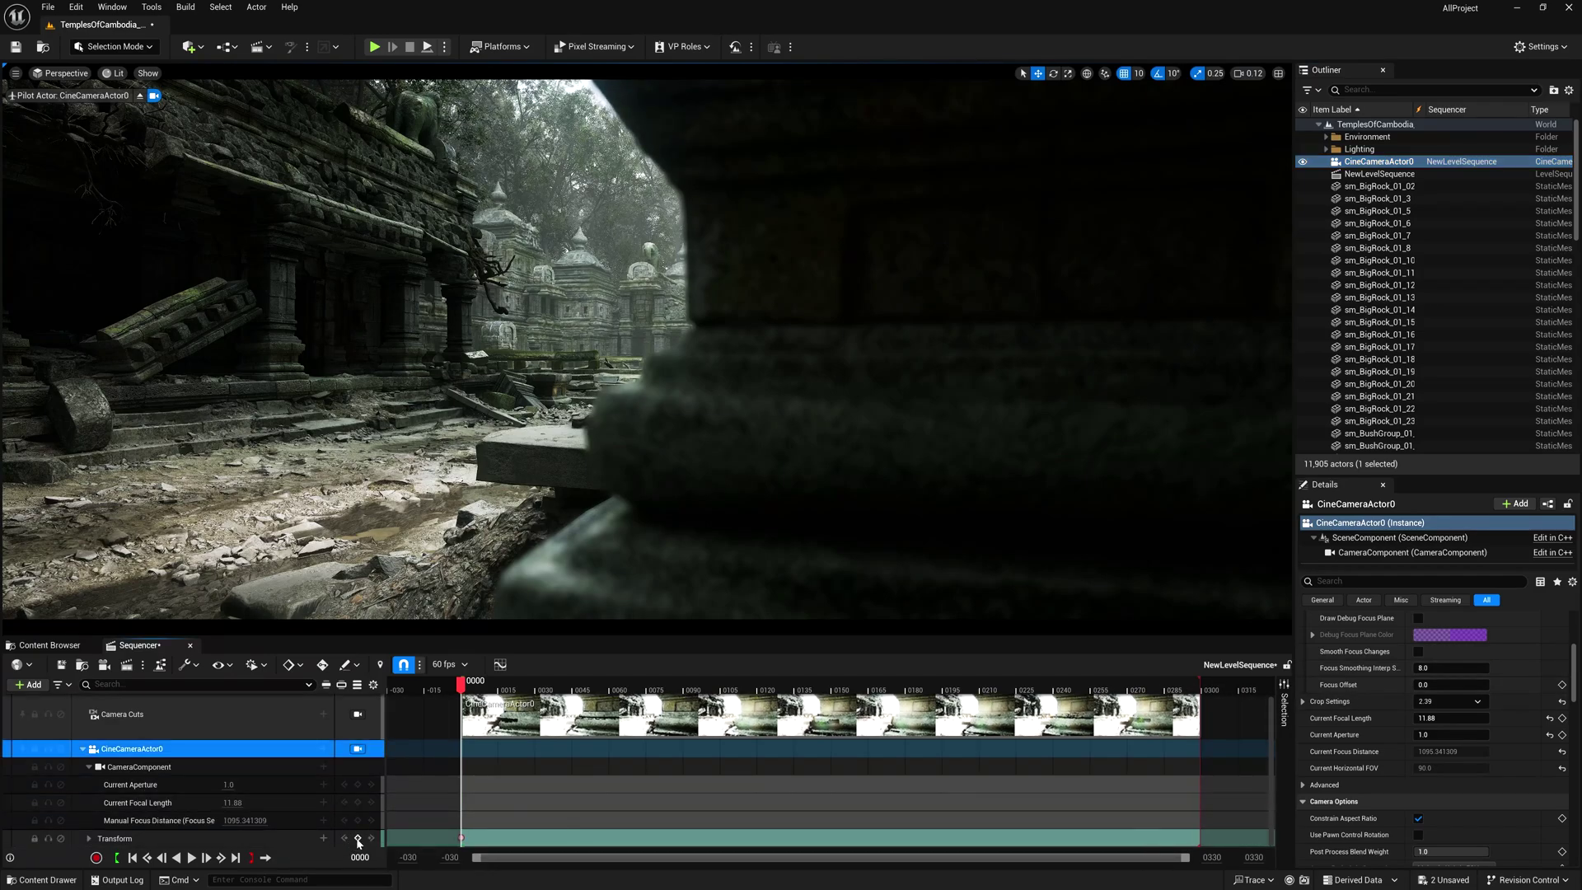
{"action": "left_click", "coordinate": [235, 858]}
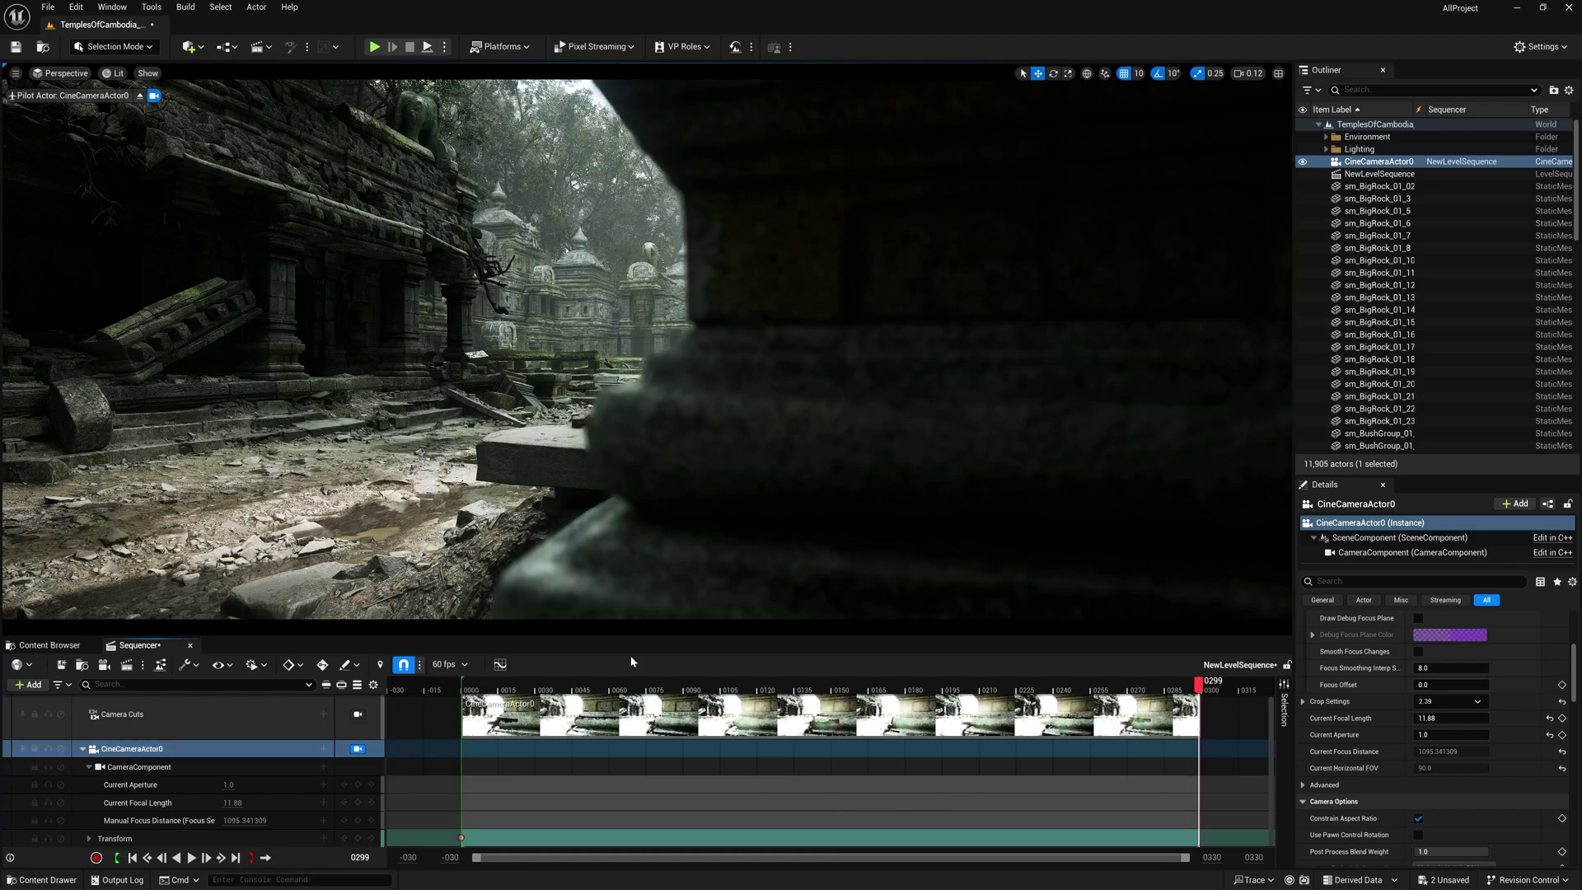
{"action": "left_click_drag", "start_coordinate": [754, 418], "coordinate": [754, 556]}
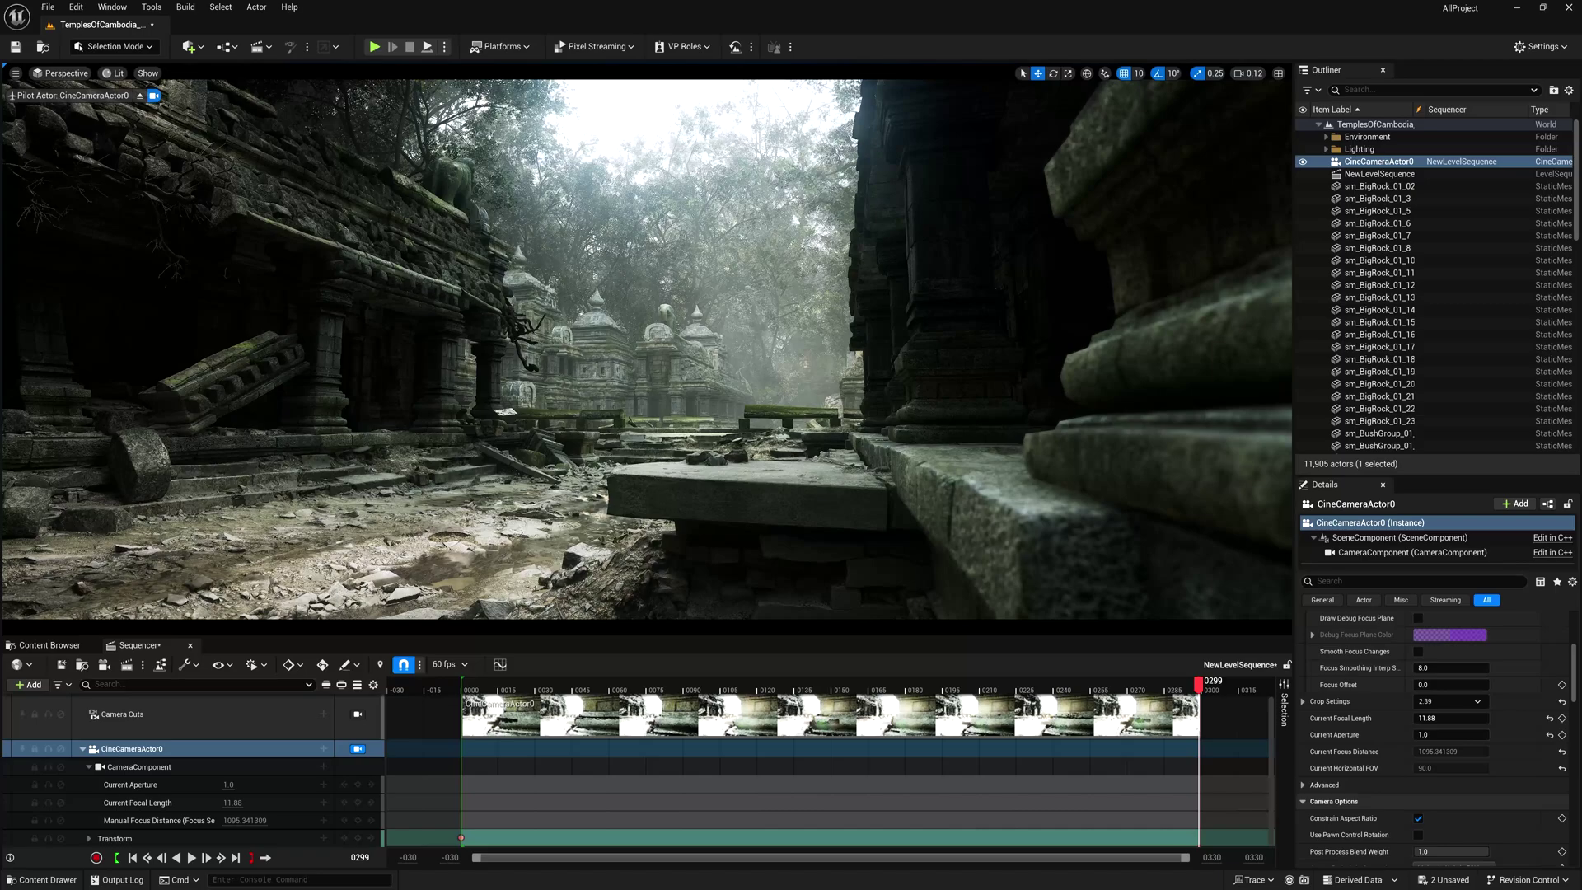
{"action": "left_click", "coordinate": [392, 841]}
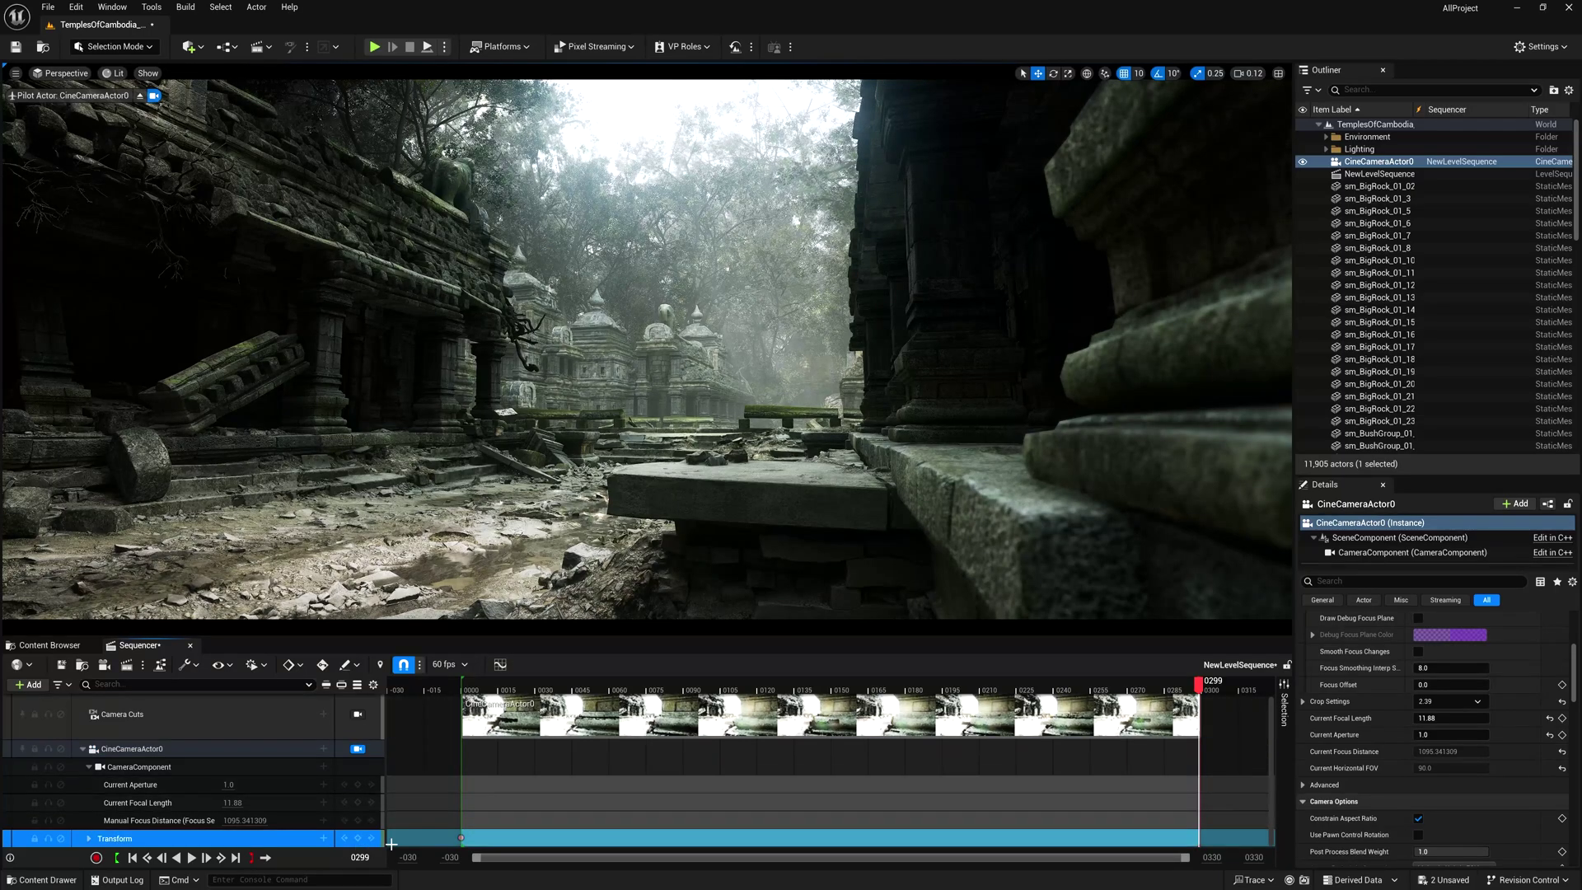
{"action": "key", "text": "Return"}
{"action": "key", "text": "Up"}
{"action": "key", "text": "space"}
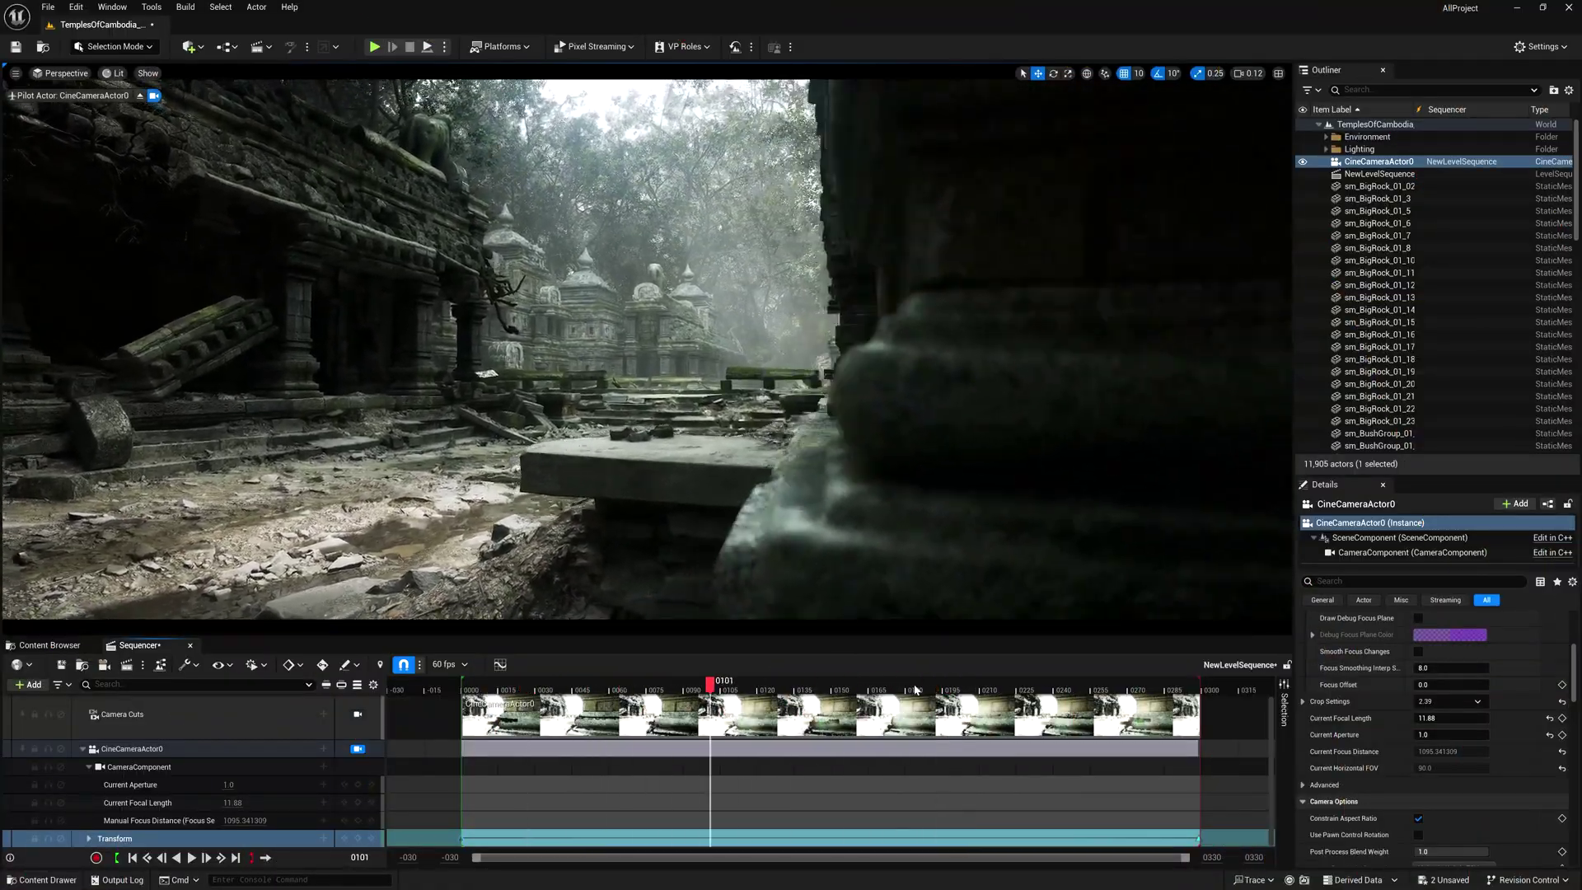
{"action": "left_click_drag", "start_coordinate": [917, 691], "coordinate": [1025, 686]}
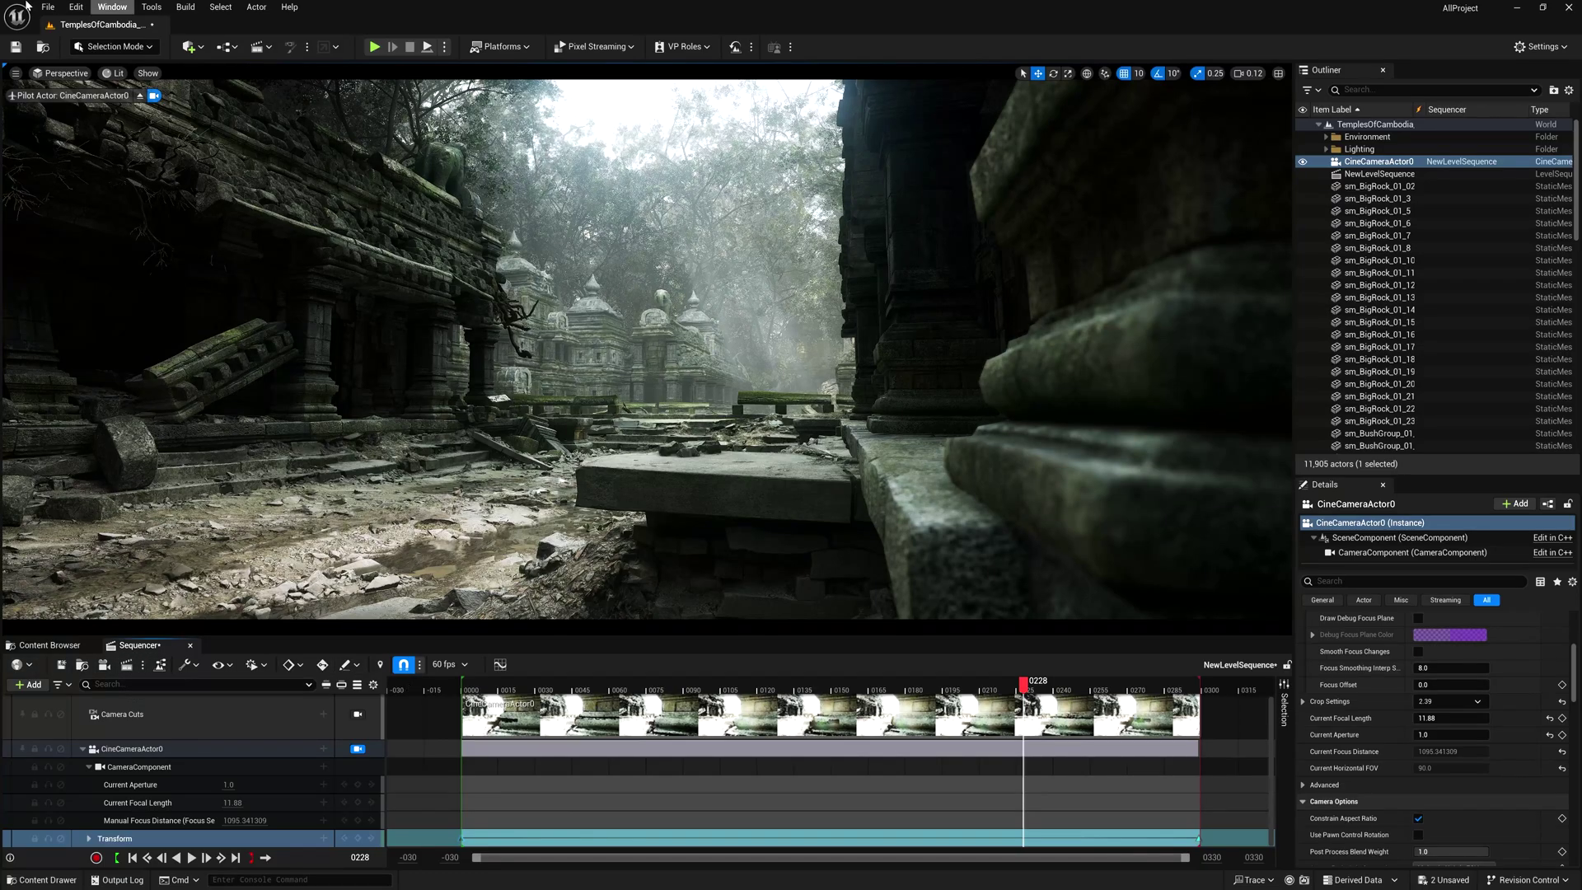
{"action": "left_click", "coordinate": [75, 8]}
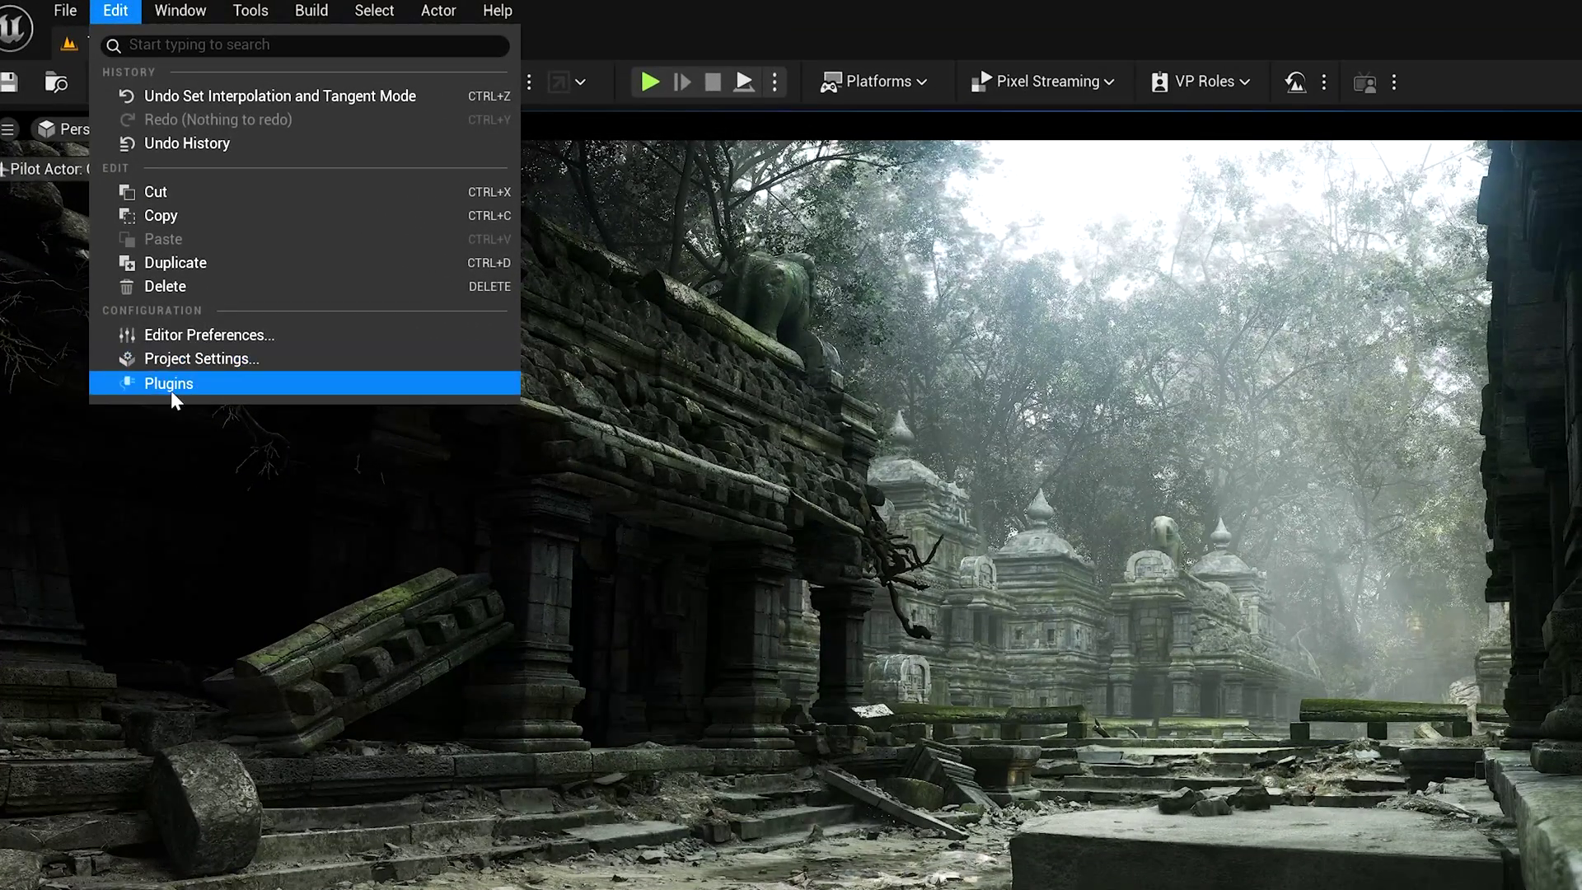
{"action": "left_click", "coordinate": [107, 217]}
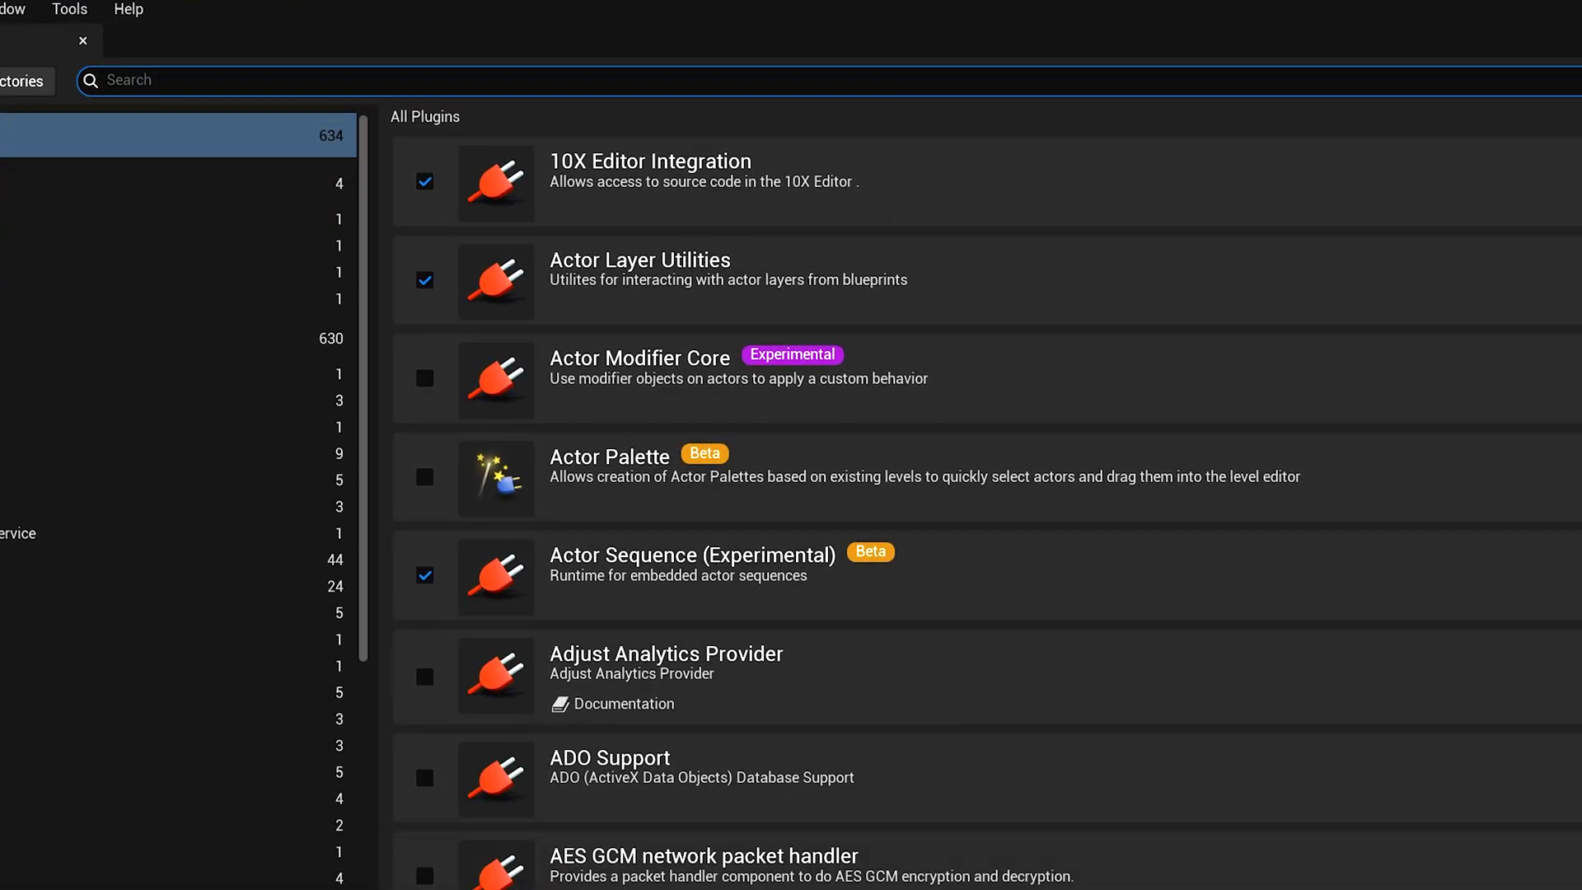
{"action": "type", "text": "movie"}
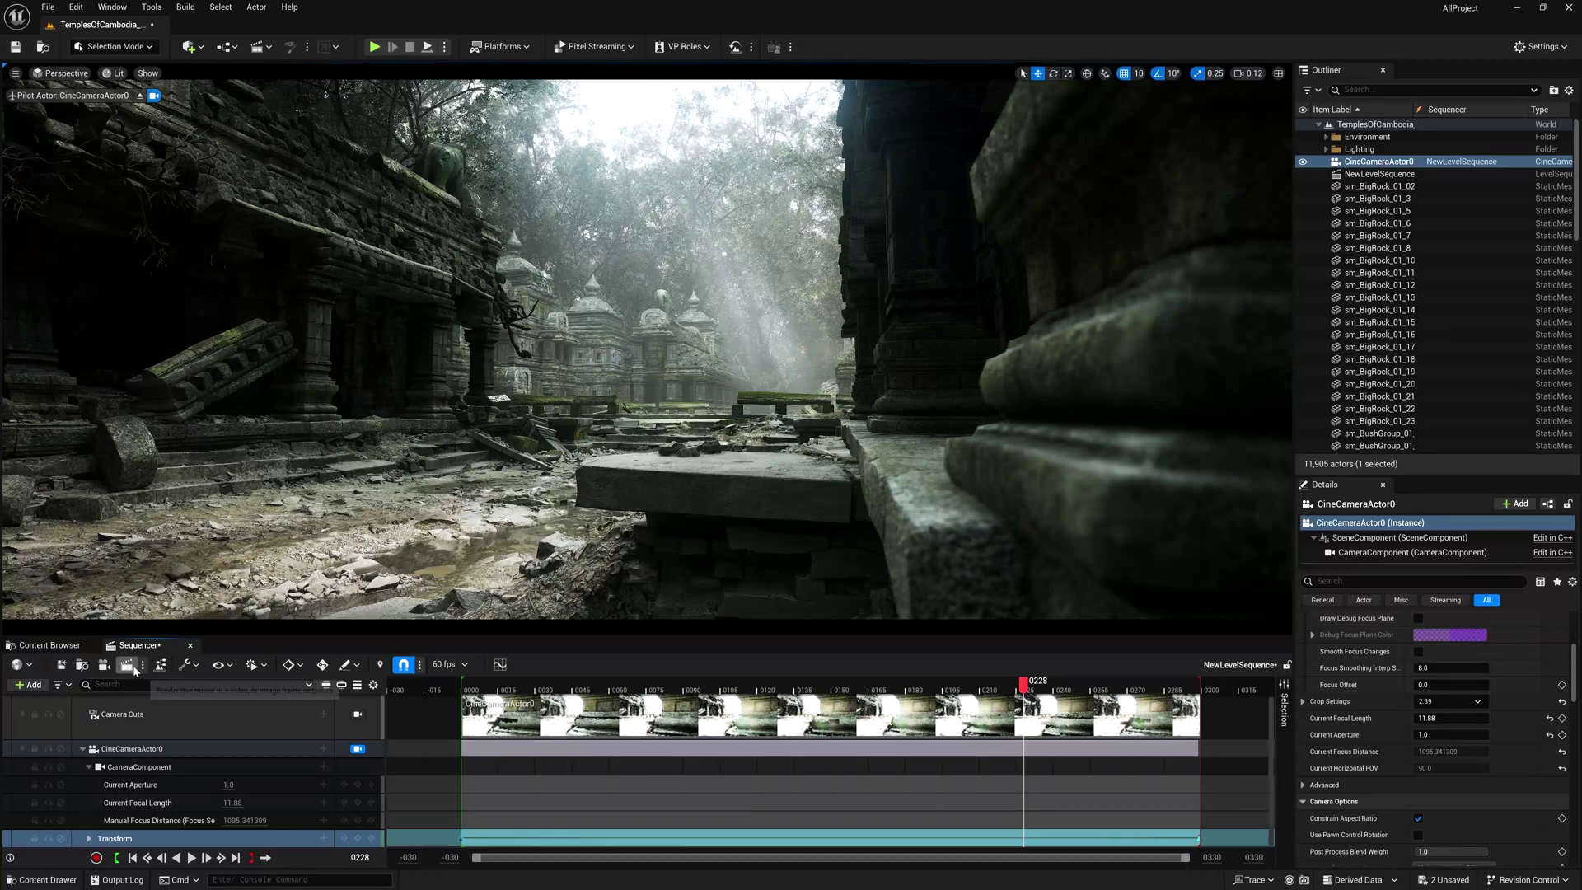
Queue NewLevelSequence in Movie Render Queue, open its Unsaved Config and select the .jpg Sequence export.
{"action": "left_click", "coordinate": [126, 664]}
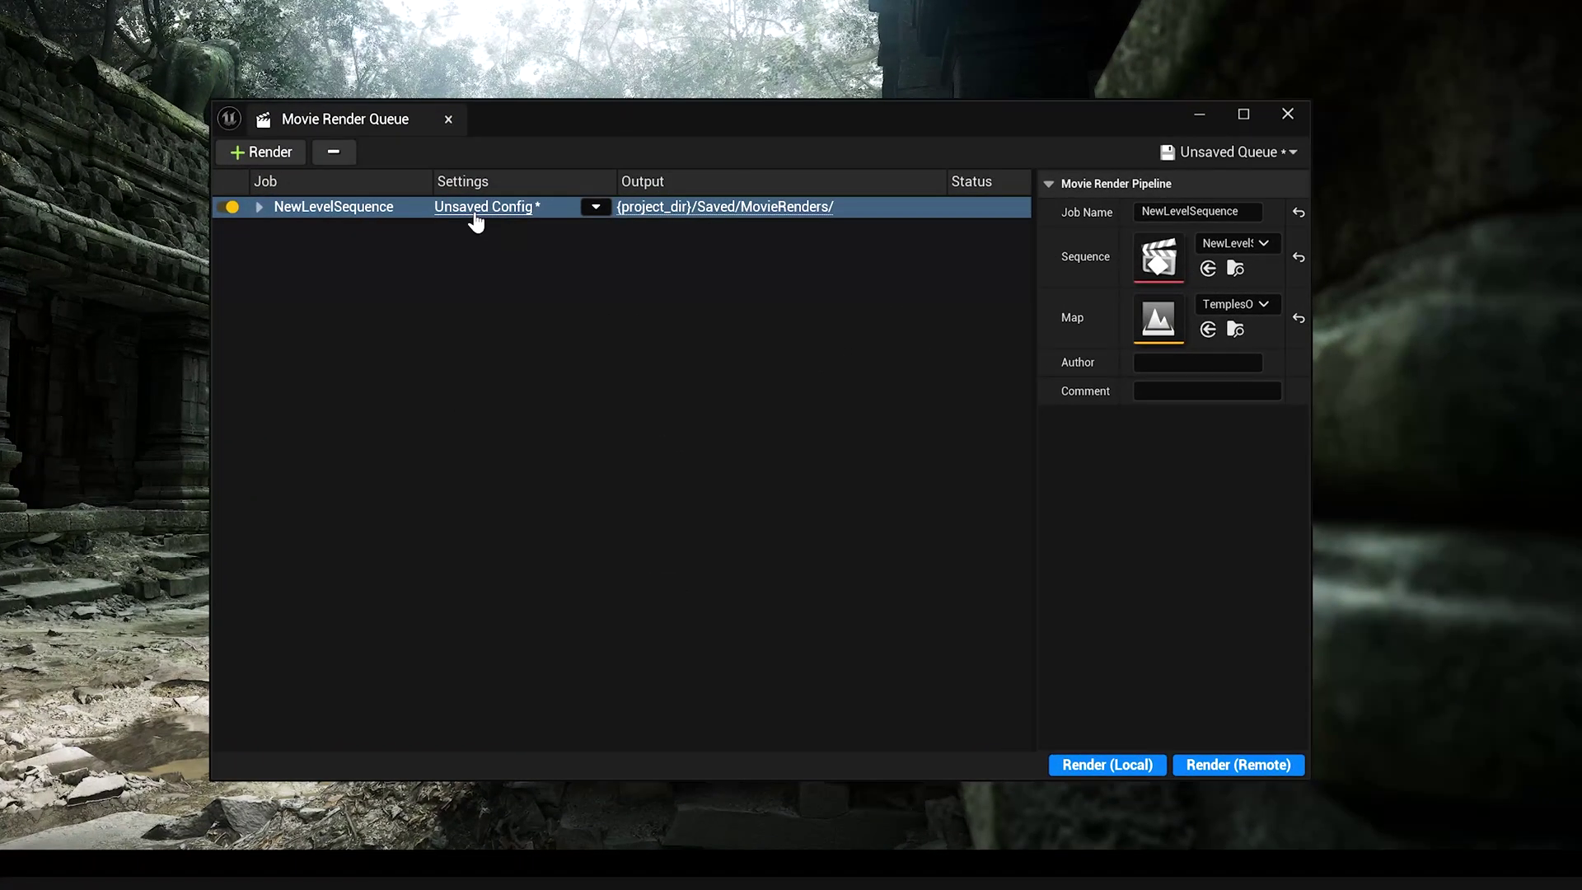
{"action": "left_click", "coordinate": [485, 207]}
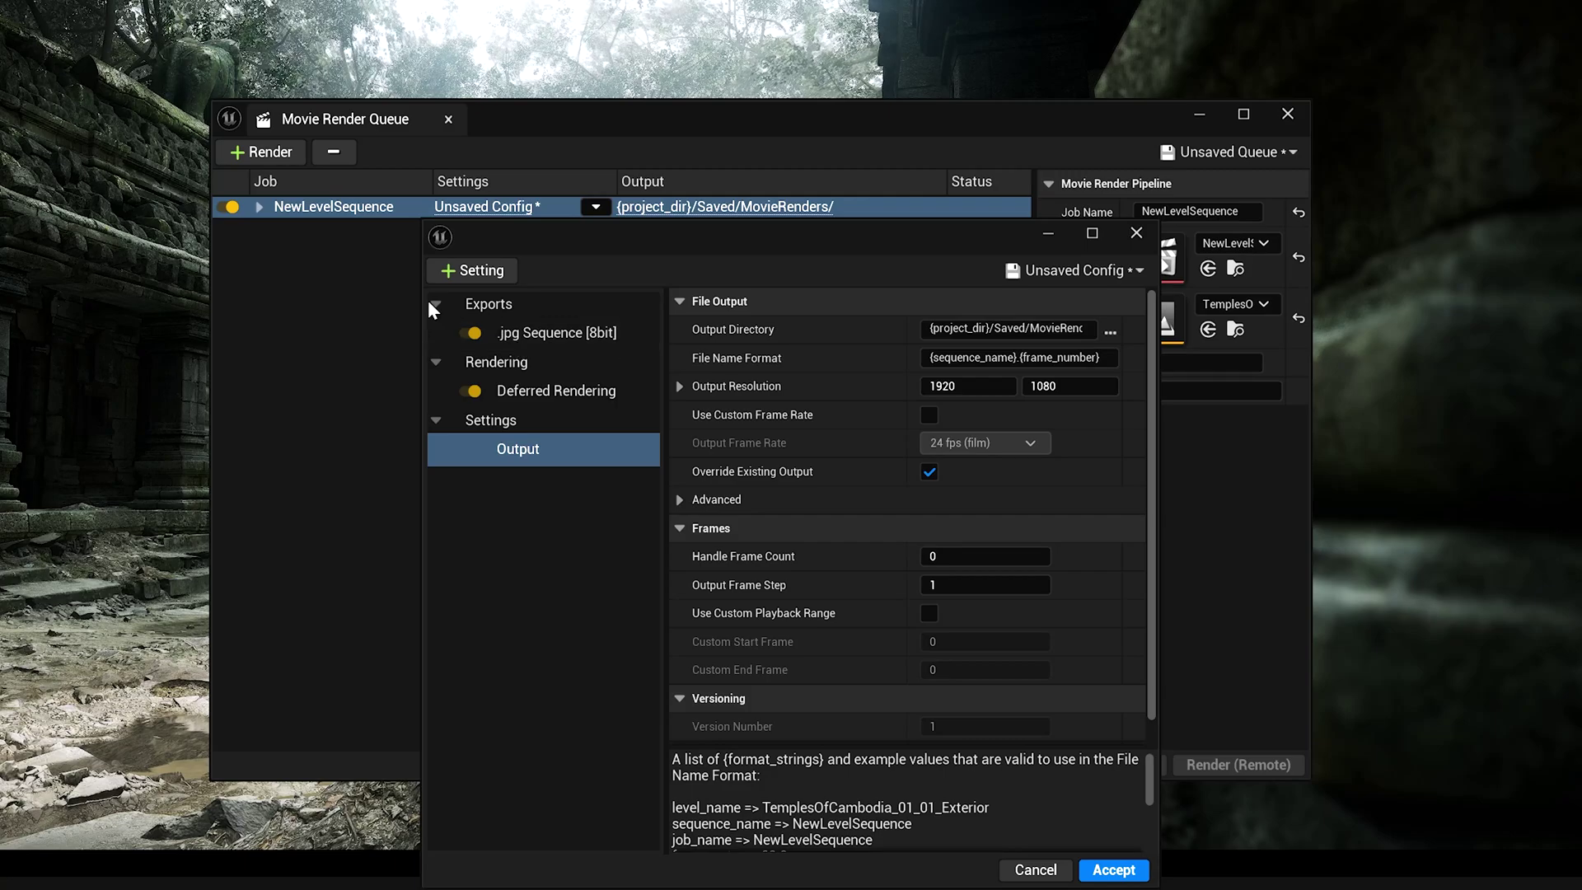
{"action": "left_click", "coordinate": [563, 334]}
Delete the .jpg Sequence export and add an Anti-aliasing setting.
{"action": "key", "text": "Delete"}
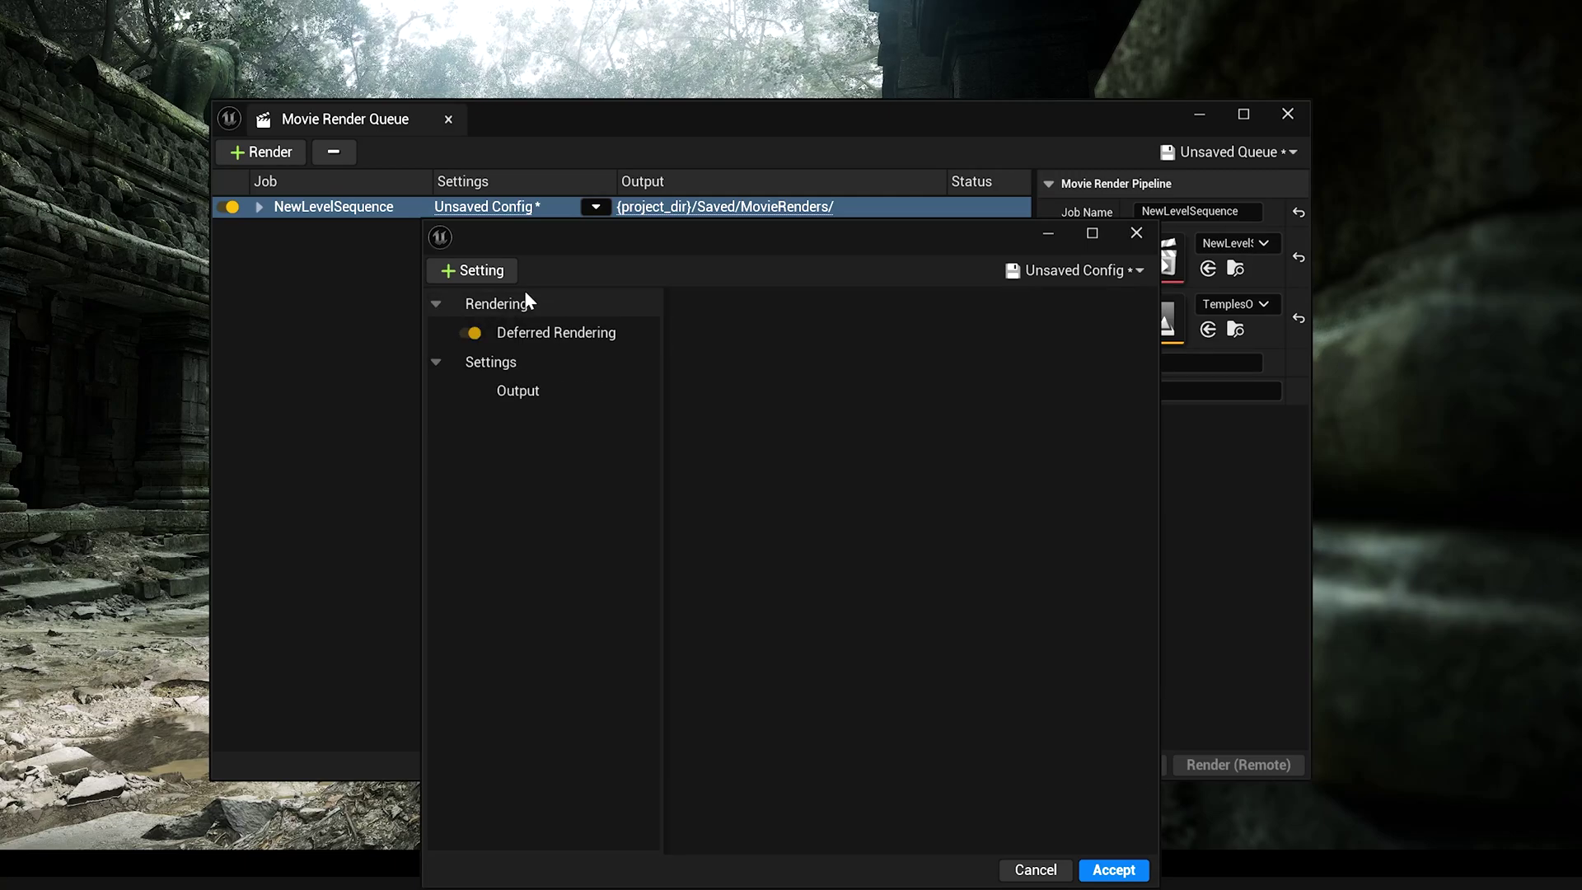
{"action": "left_click", "coordinate": [466, 271]}
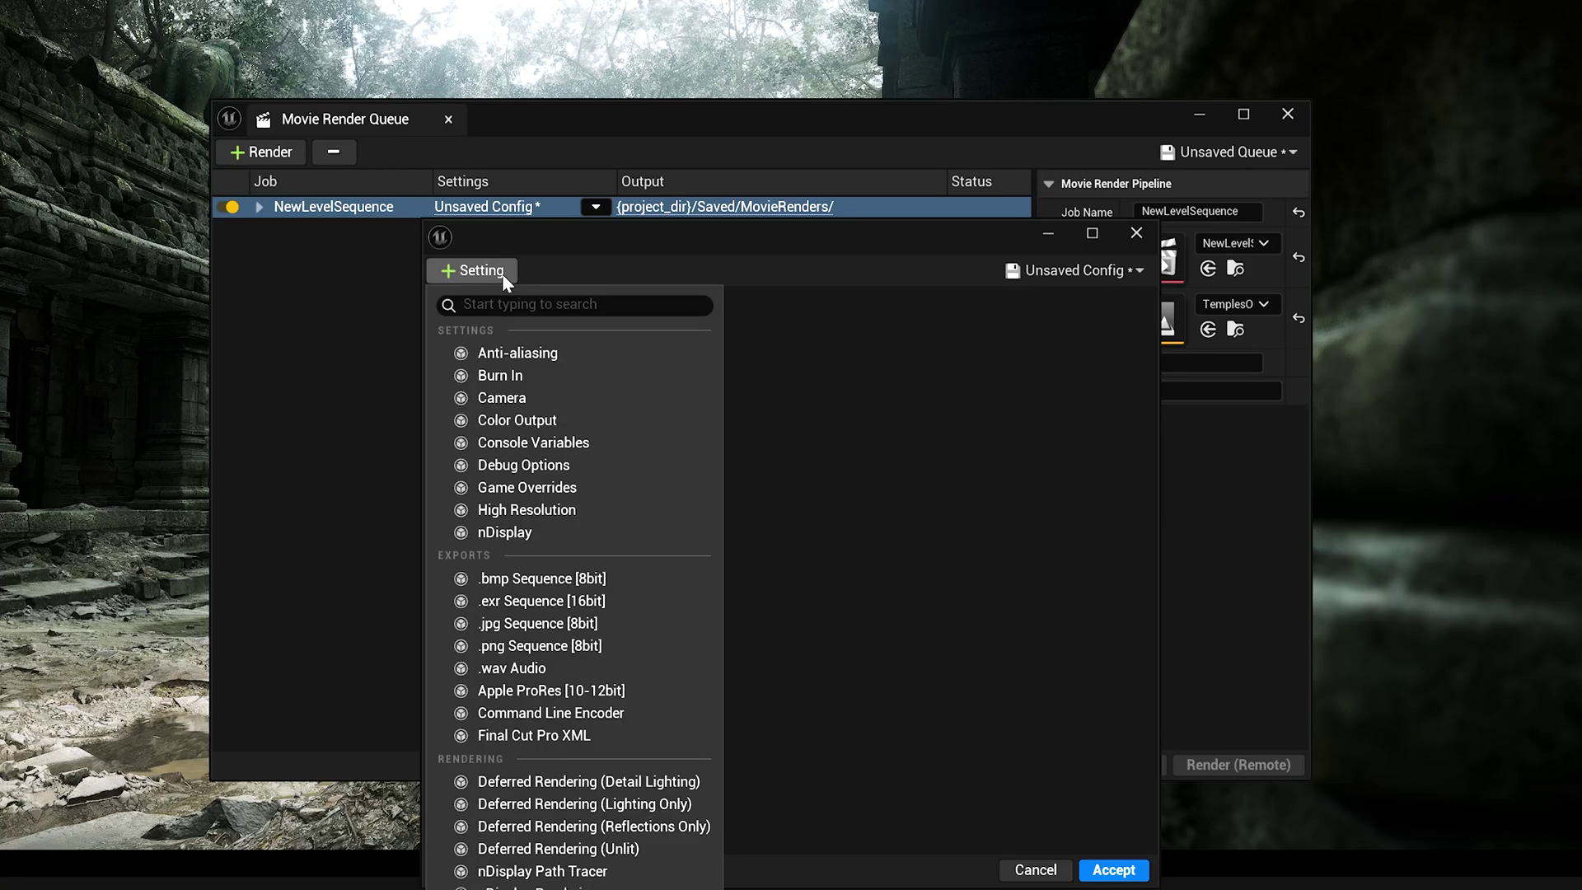
{"action": "left_click", "coordinate": [515, 356]}
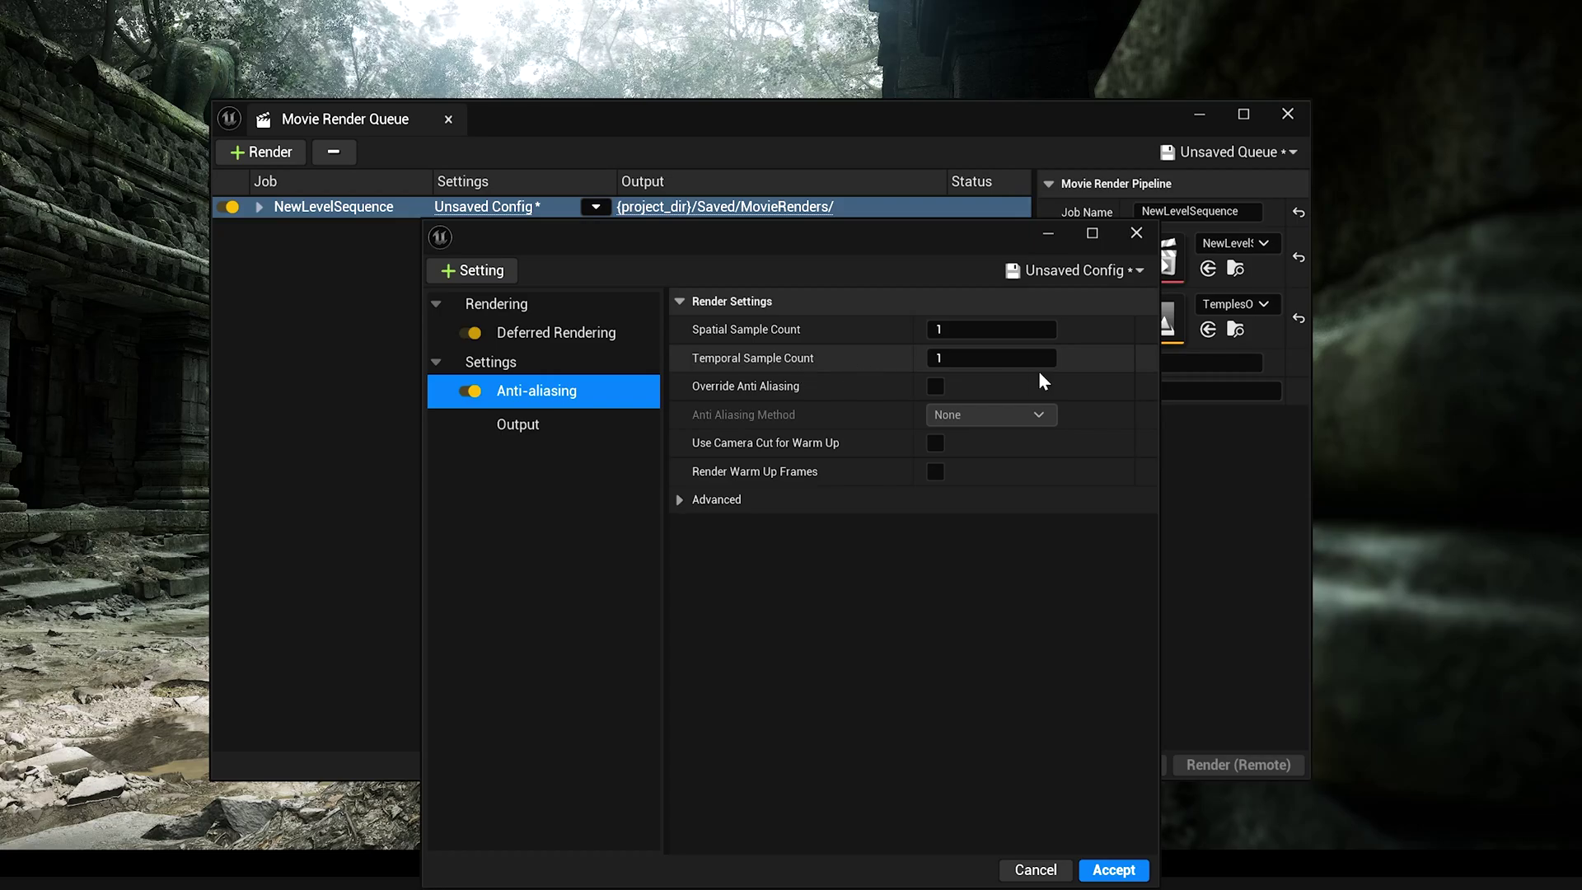
Set the temporal sample count to 8, leaving spatial samples at 1.
{"action": "left_click", "coordinate": [950, 357]}
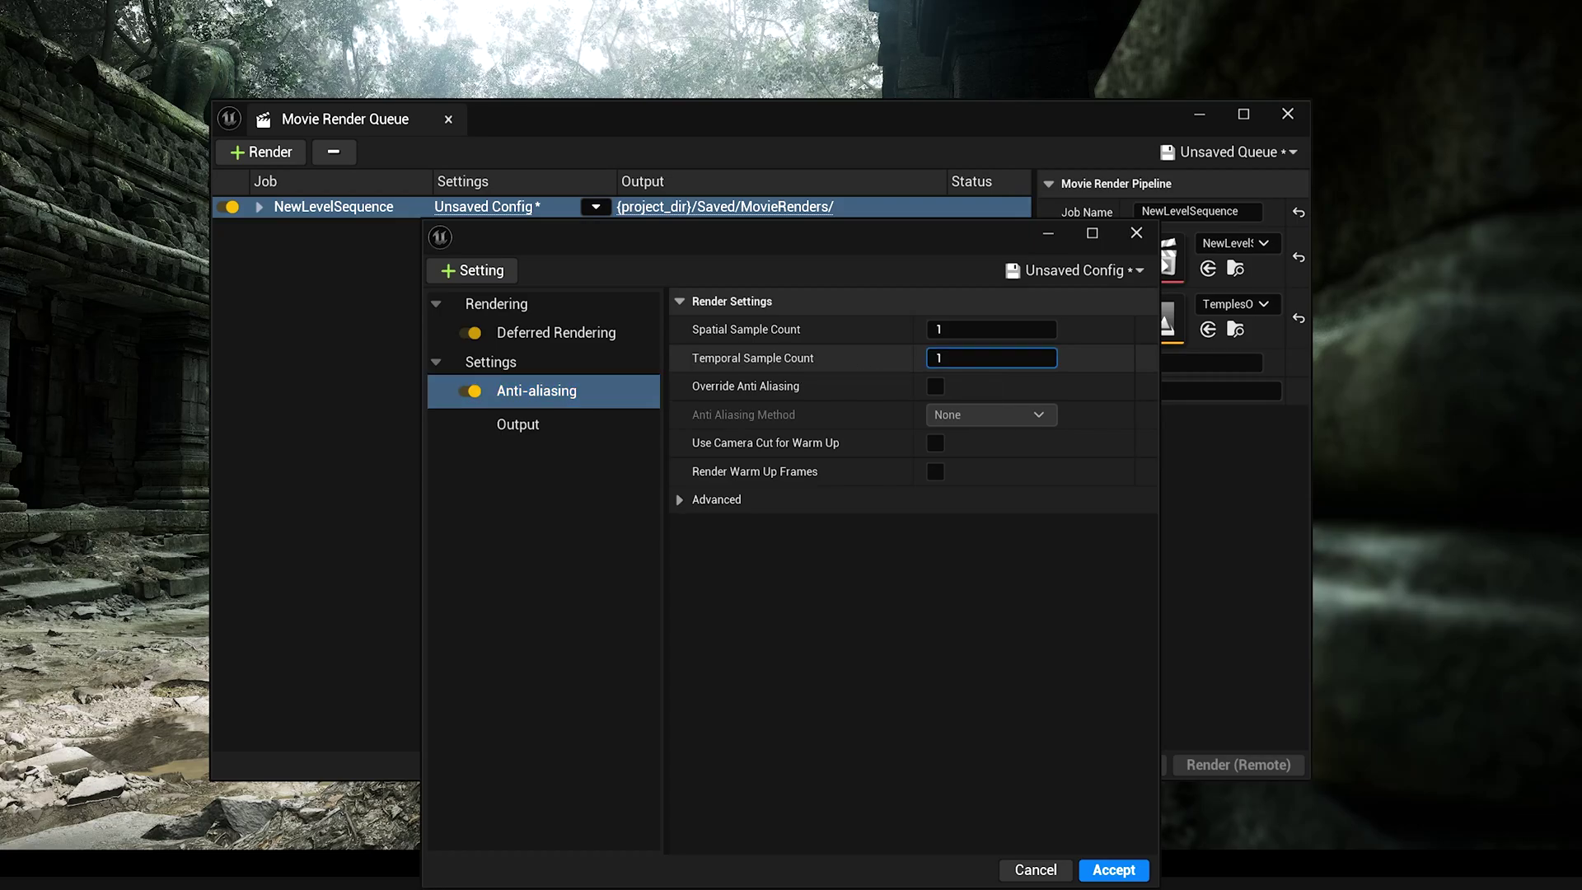
{"action": "left_click_drag", "start_coordinate": [956, 358], "coordinate": [1114, 360]}
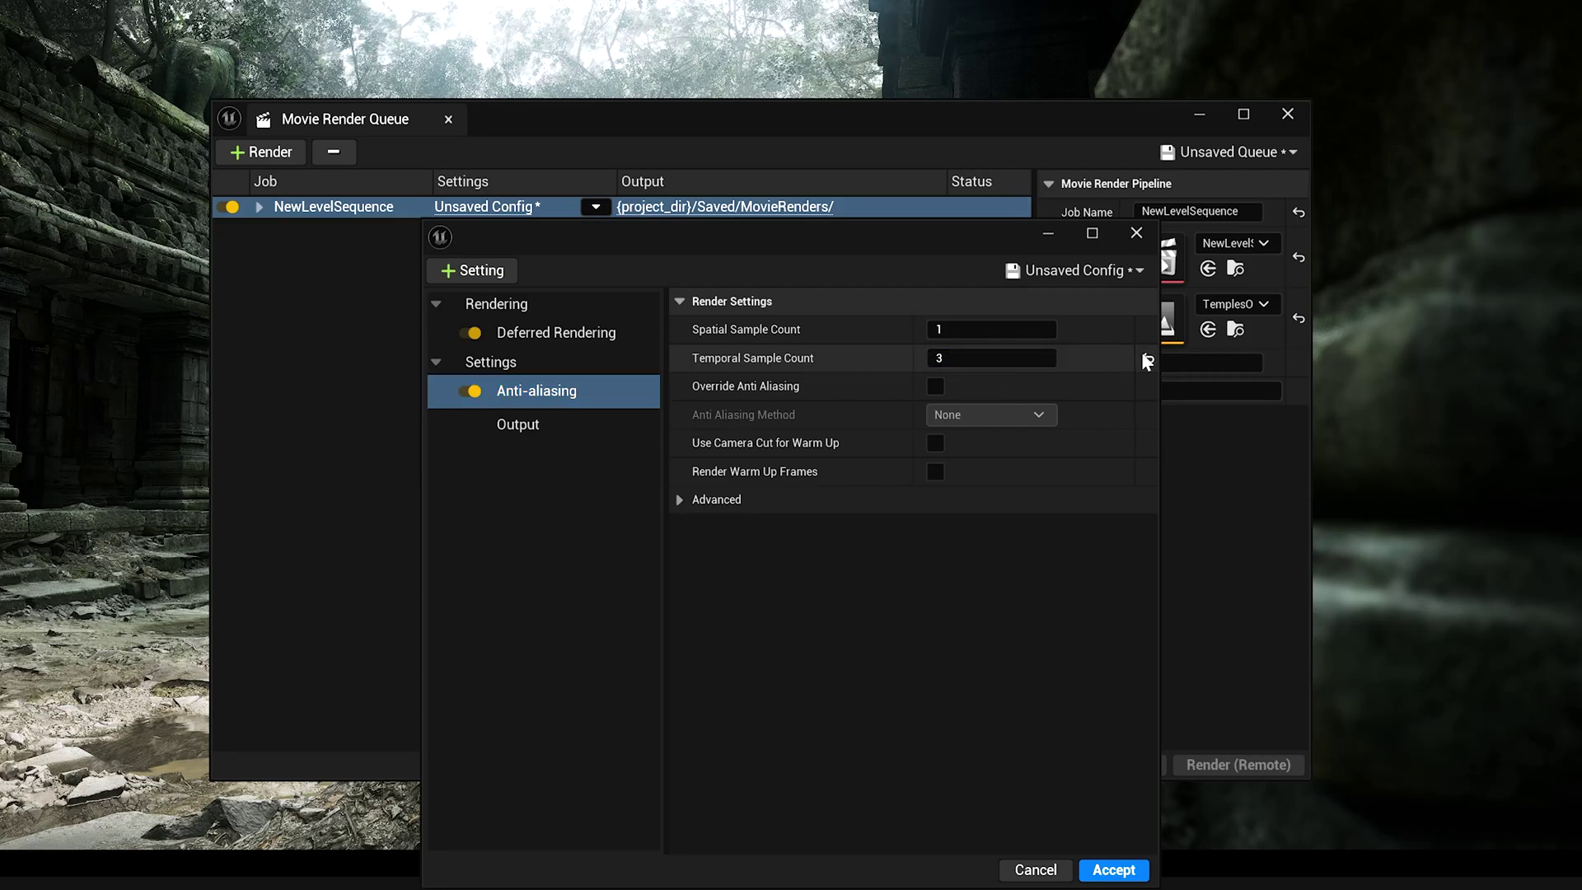
{"action": "left_click", "coordinate": [1147, 360]}
{"action": "left_click_drag", "start_coordinate": [948, 329], "coordinate": [973, 329]}
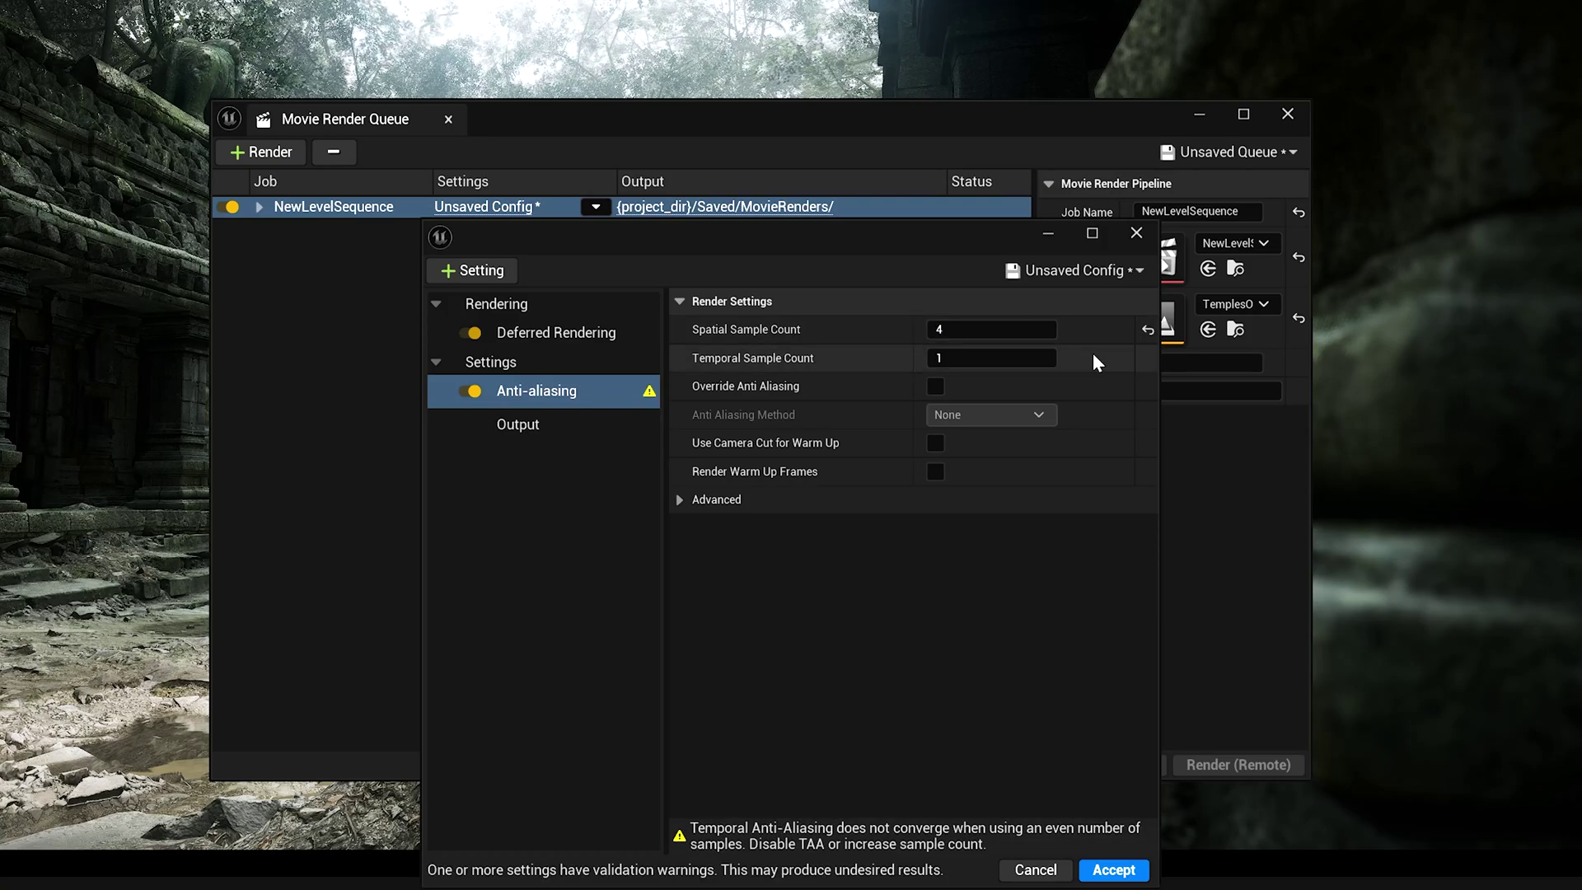
{"action": "left_click", "coordinate": [1148, 330]}
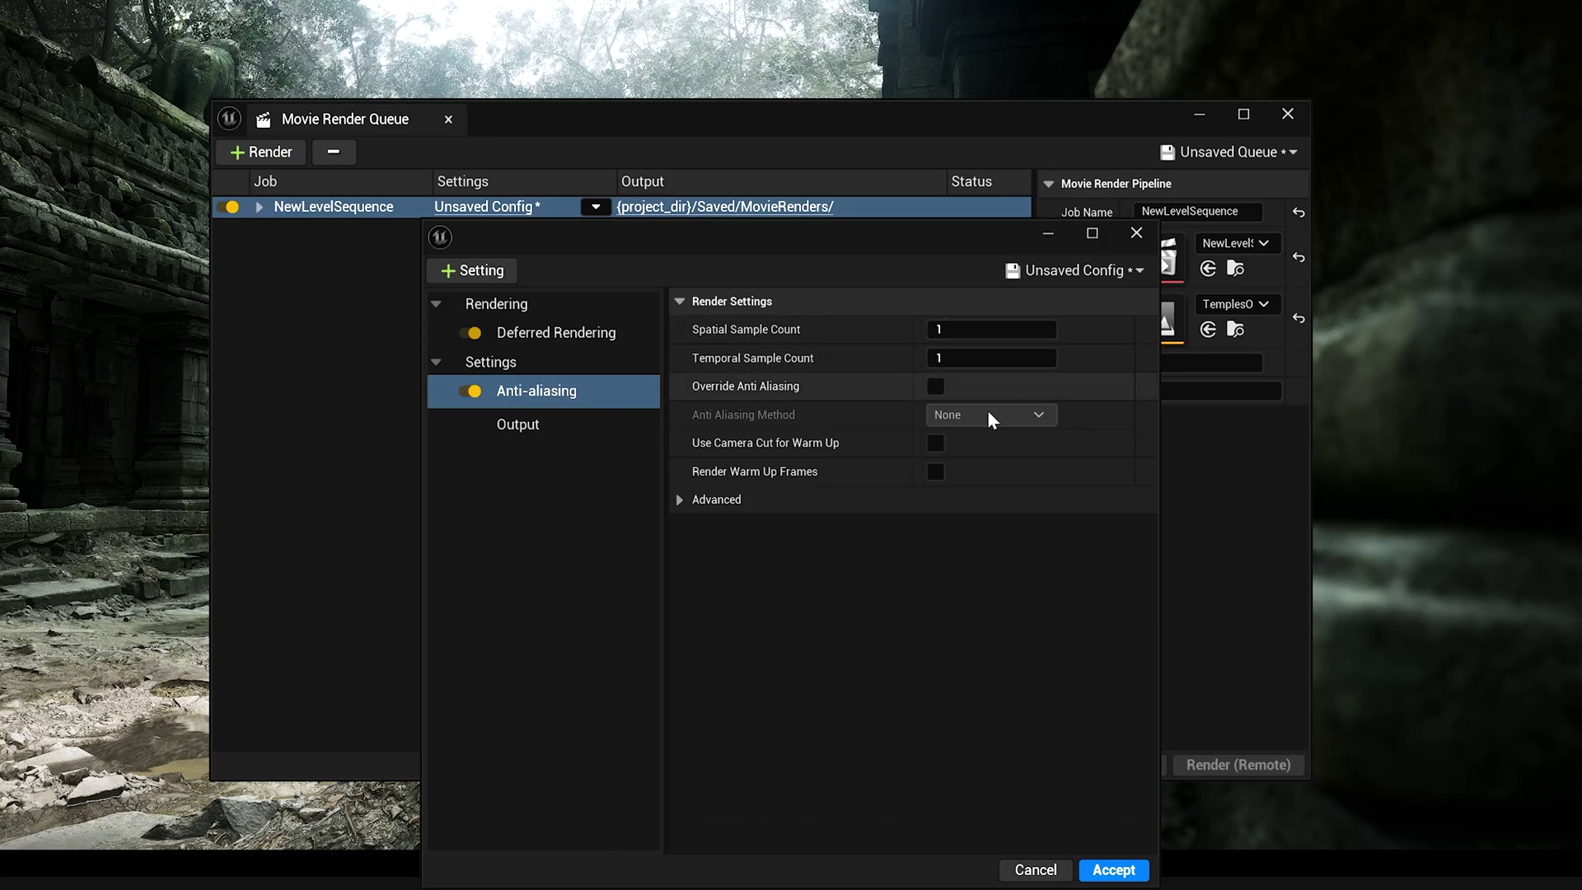
{"action": "left_click", "coordinate": [949, 357]}
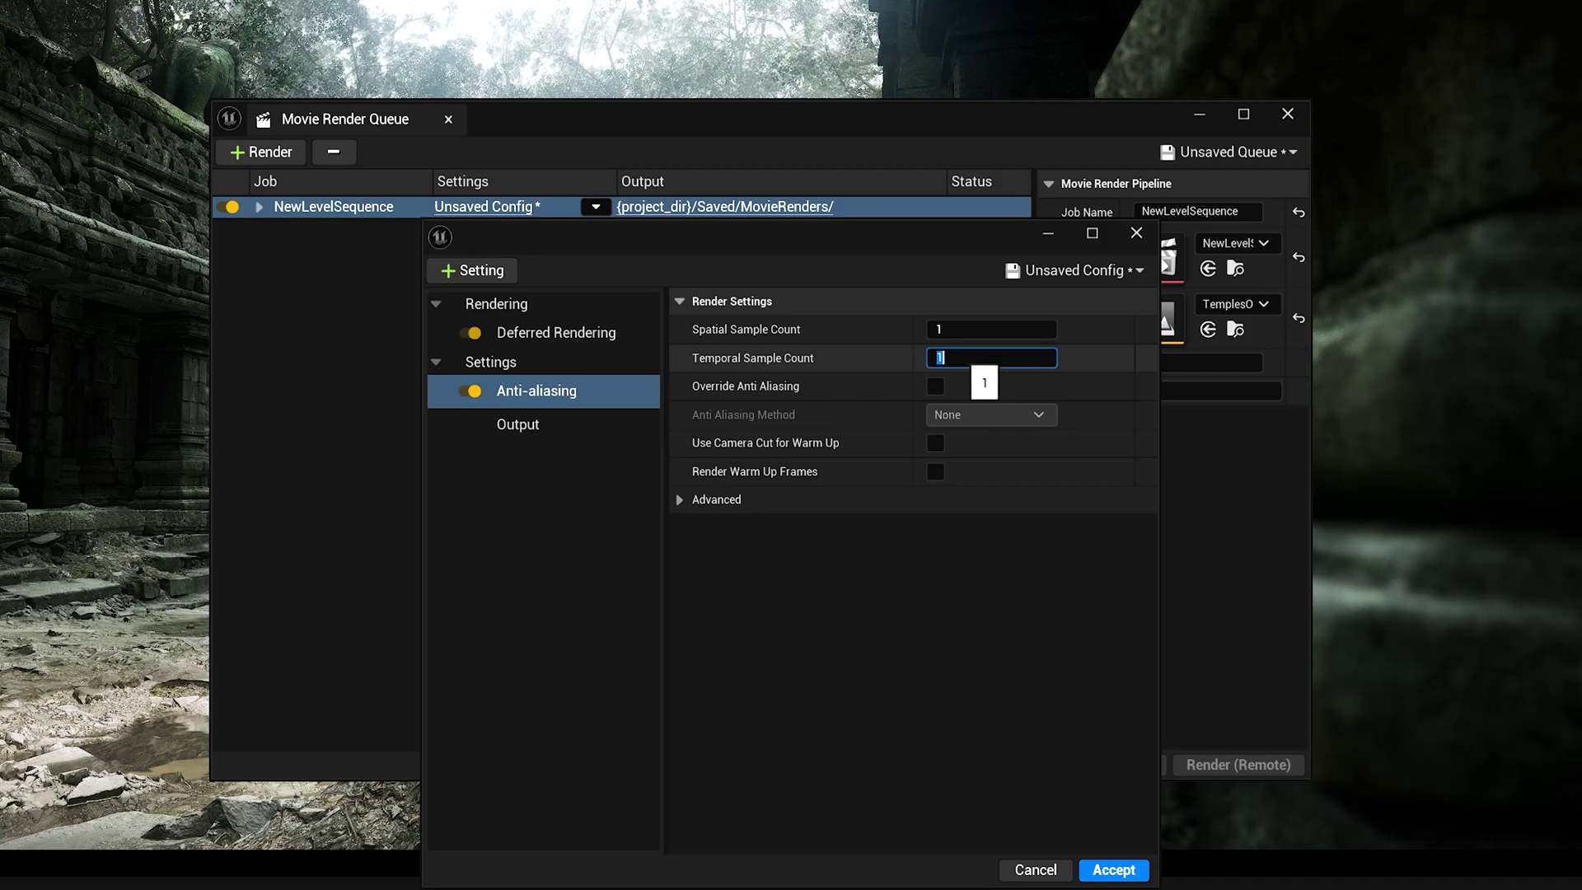
{"action": "type", "text": "12"}
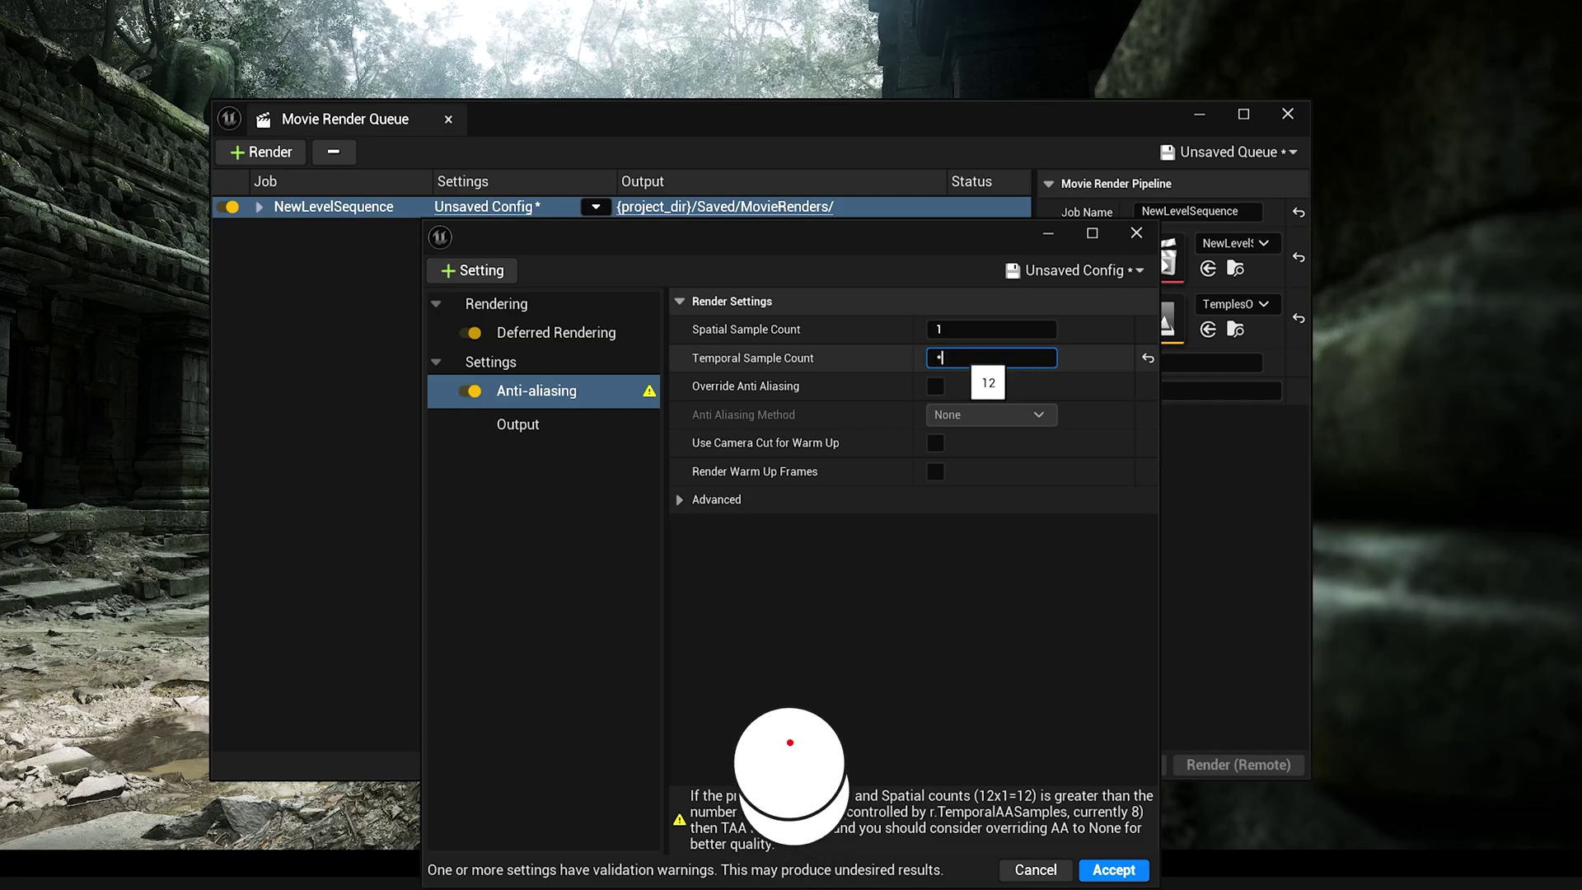
{"action": "key", "text": "BackSpace"}
{"action": "key", "text": "BackSpace"}
{"action": "type", "text": "8"}
{"action": "key", "text": "Return"}
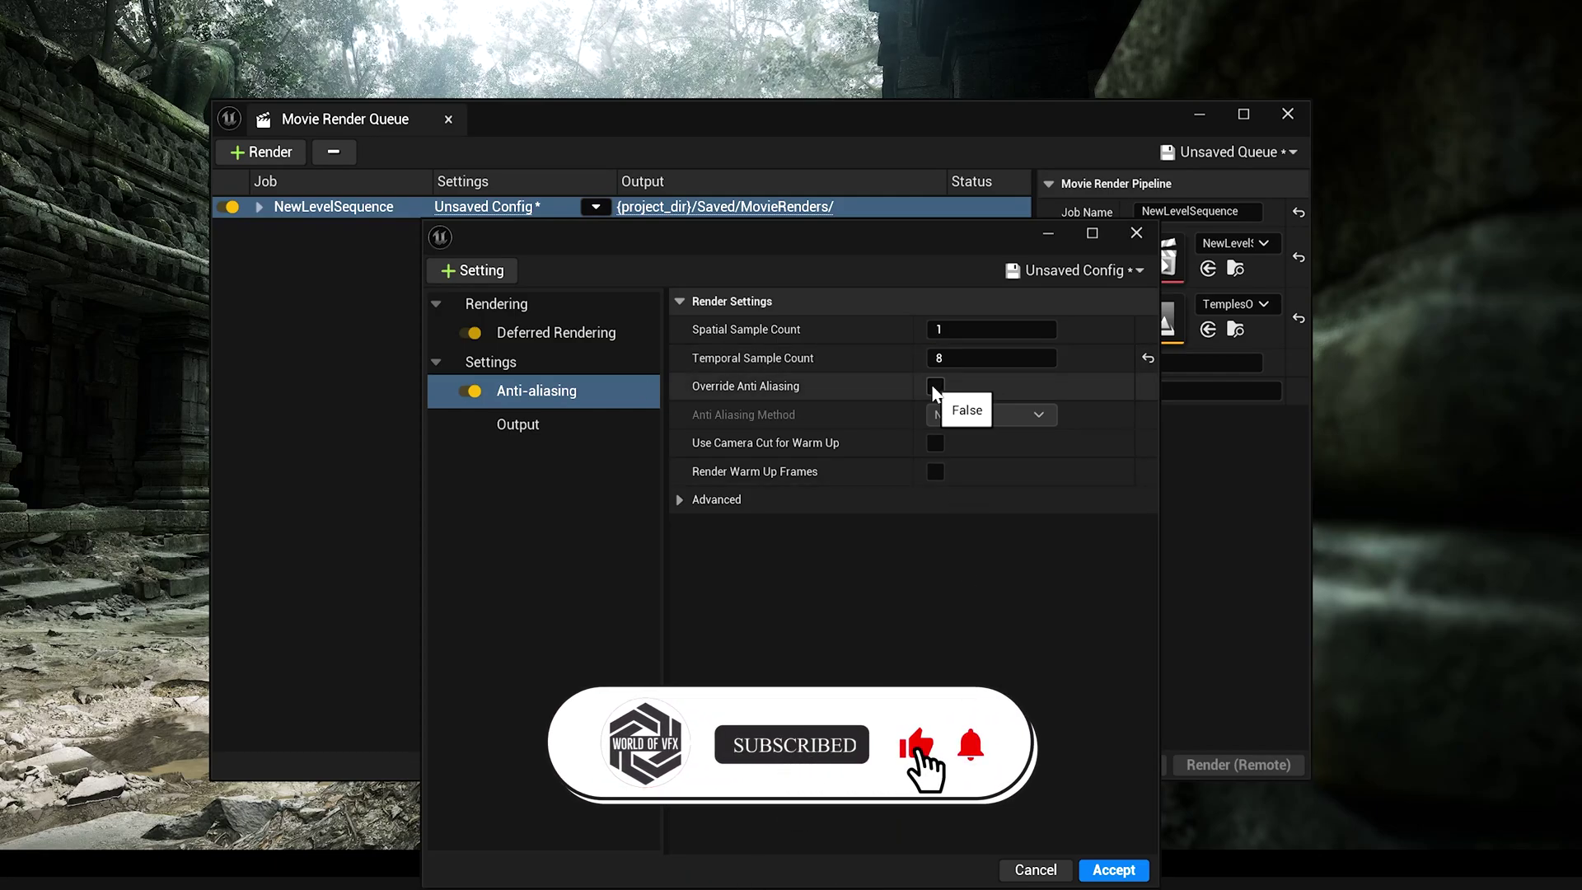
Enable the anti-aliasing override with method None and render 32 warm-up frames using camera cuts.
{"action": "left_click", "coordinate": [940, 386]}
{"action": "left_click", "coordinate": [985, 415]}
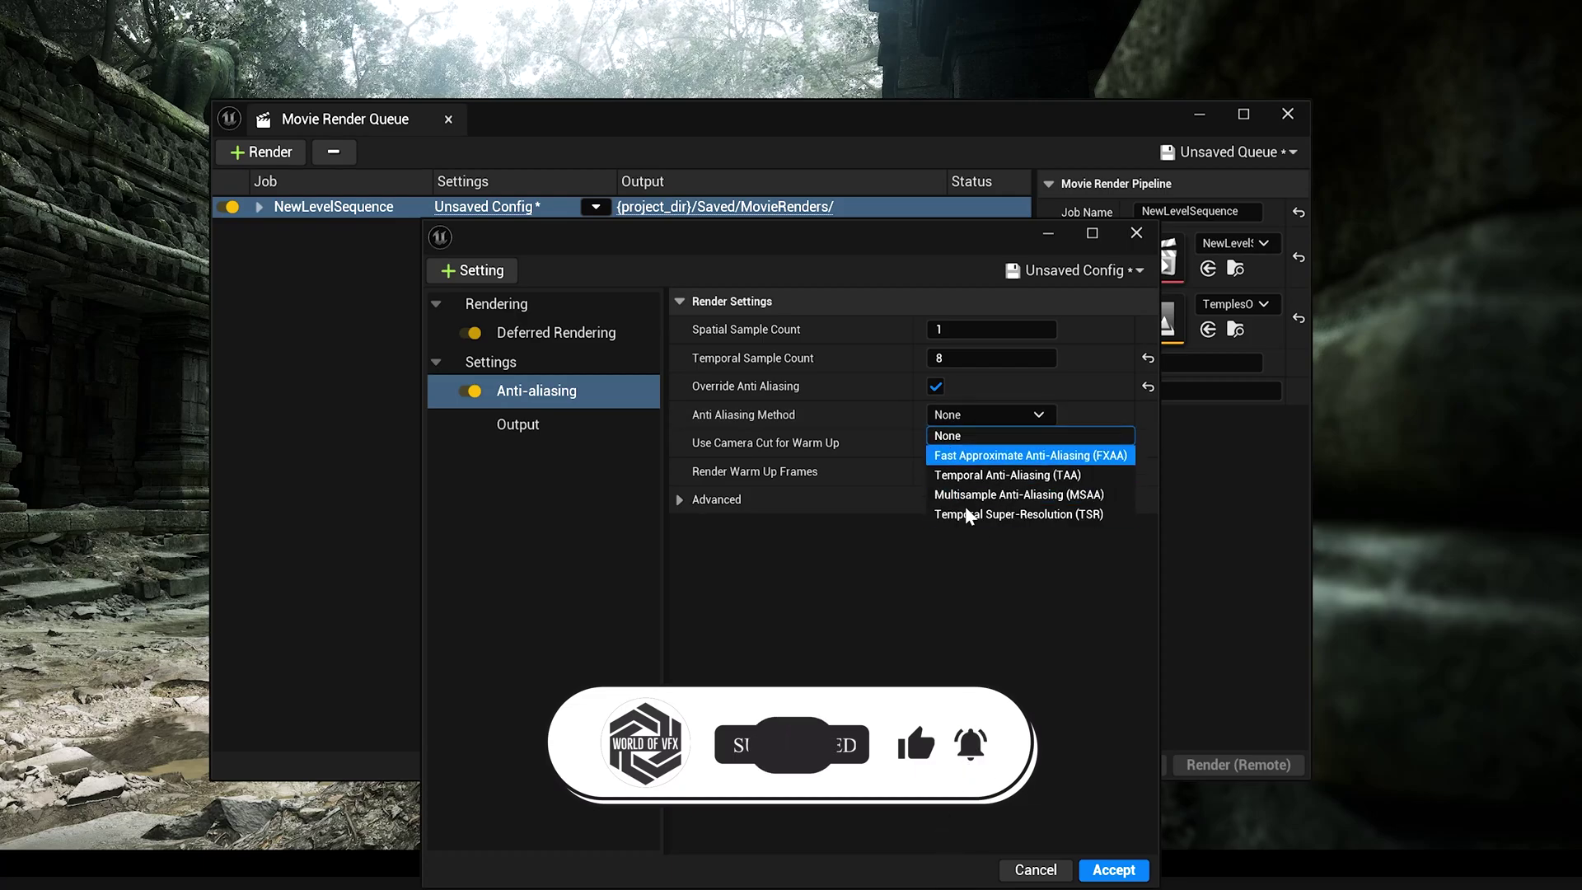
{"action": "left_click", "coordinate": [972, 651]}
{"action": "left_click", "coordinate": [680, 500]}
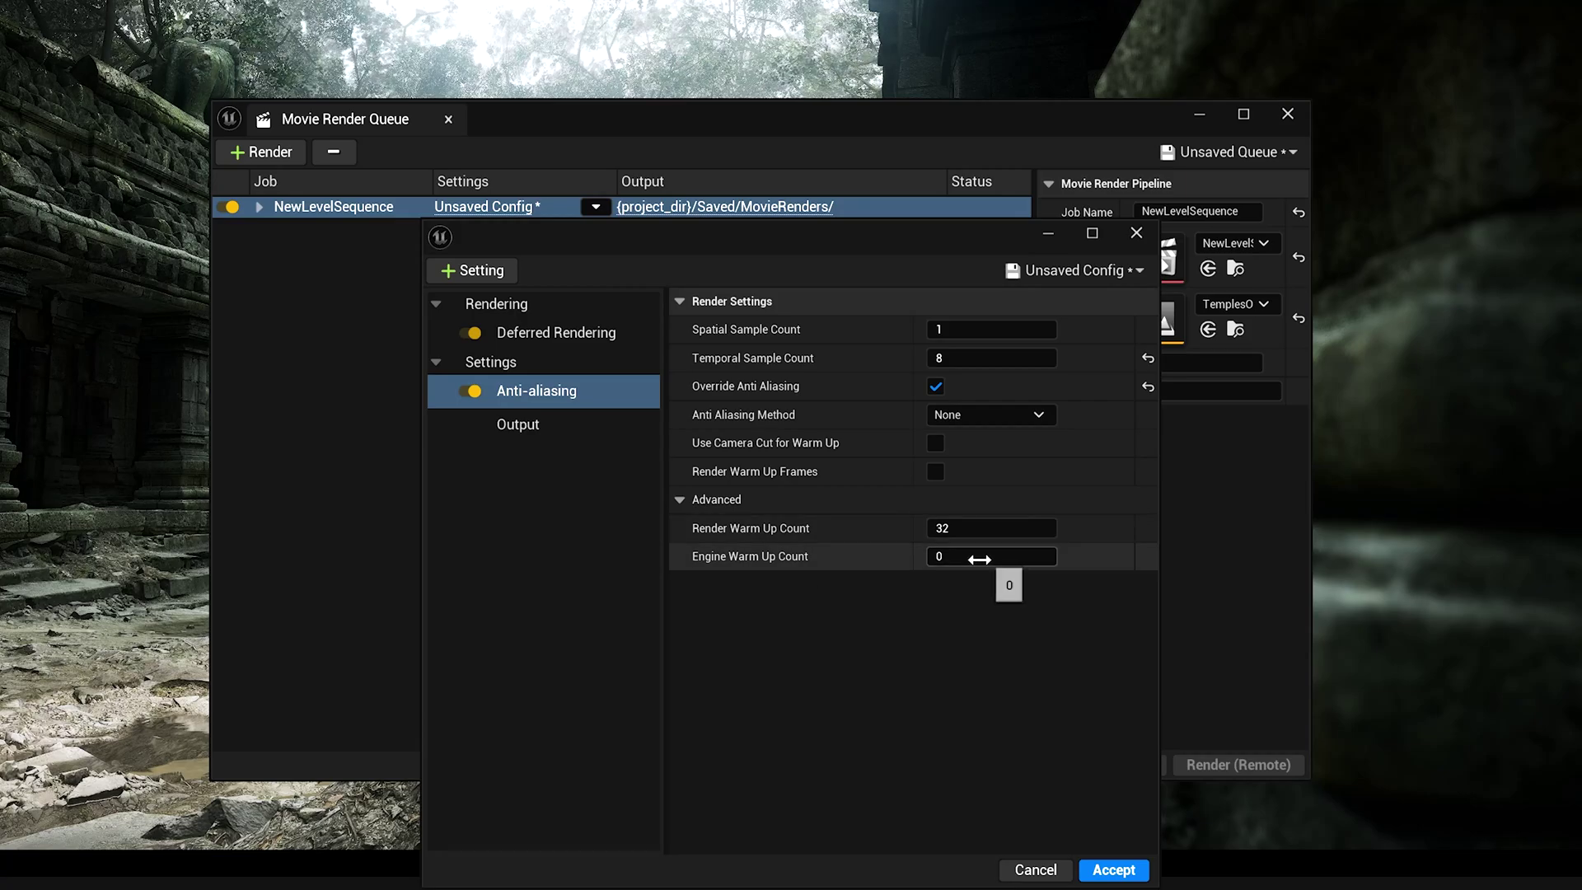
{"action": "left_click", "coordinate": [952, 556]}
{"action": "type", "text": "32"}
{"action": "key", "text": "Return"}
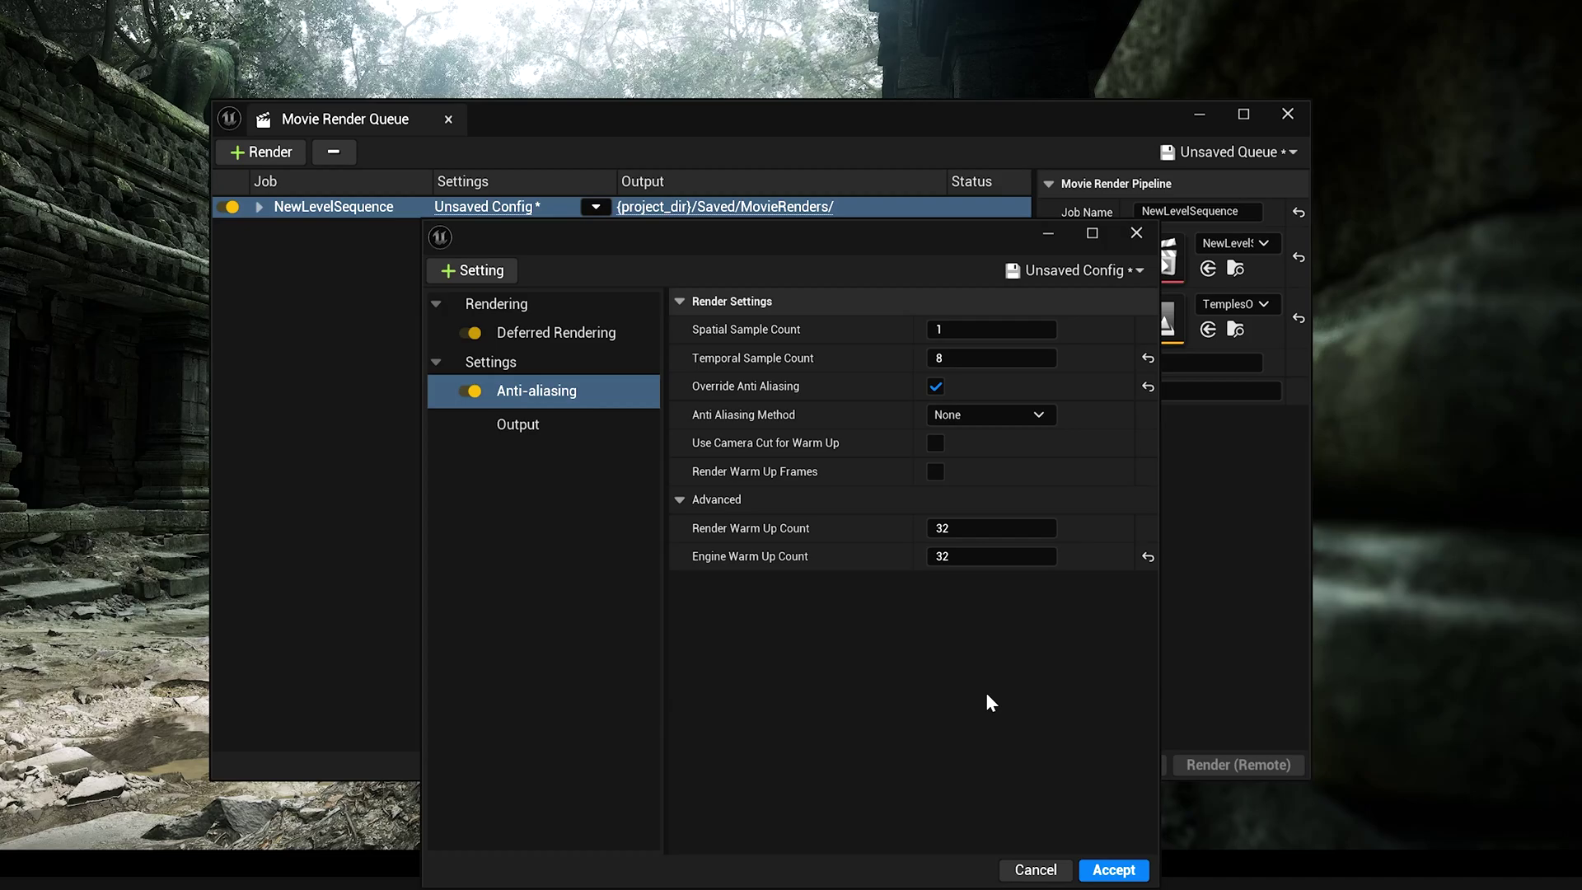
{"action": "left_click", "coordinate": [936, 443]}
{"action": "left_click", "coordinate": [935, 472]}
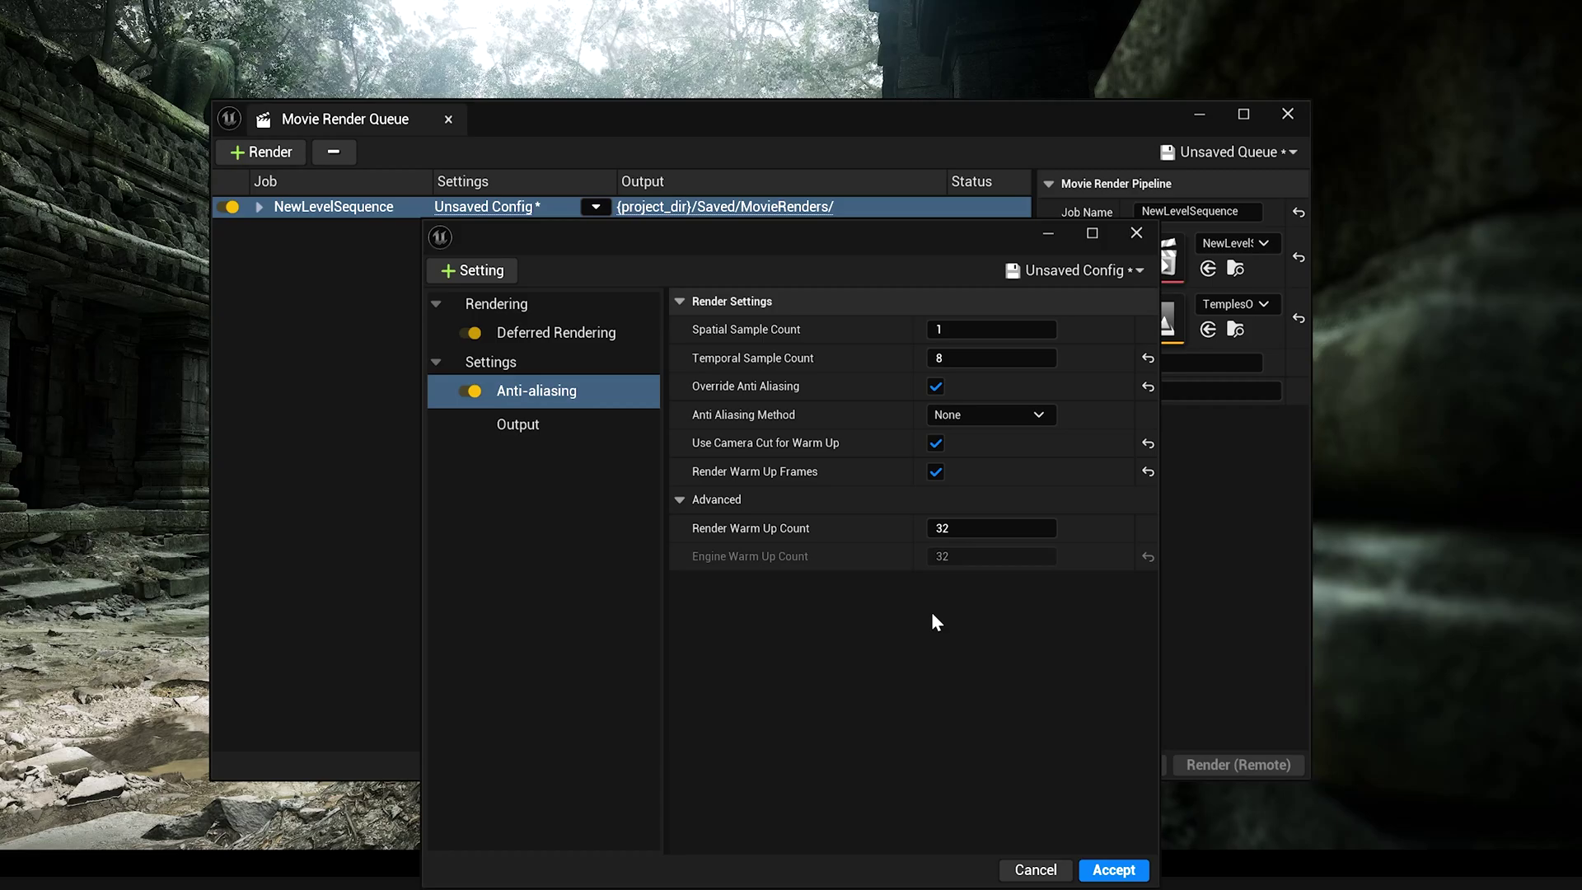
Add a Camera setting with Frame Close shutter timing and Render All Cameras on.
{"action": "left_click", "coordinate": [461, 274]}
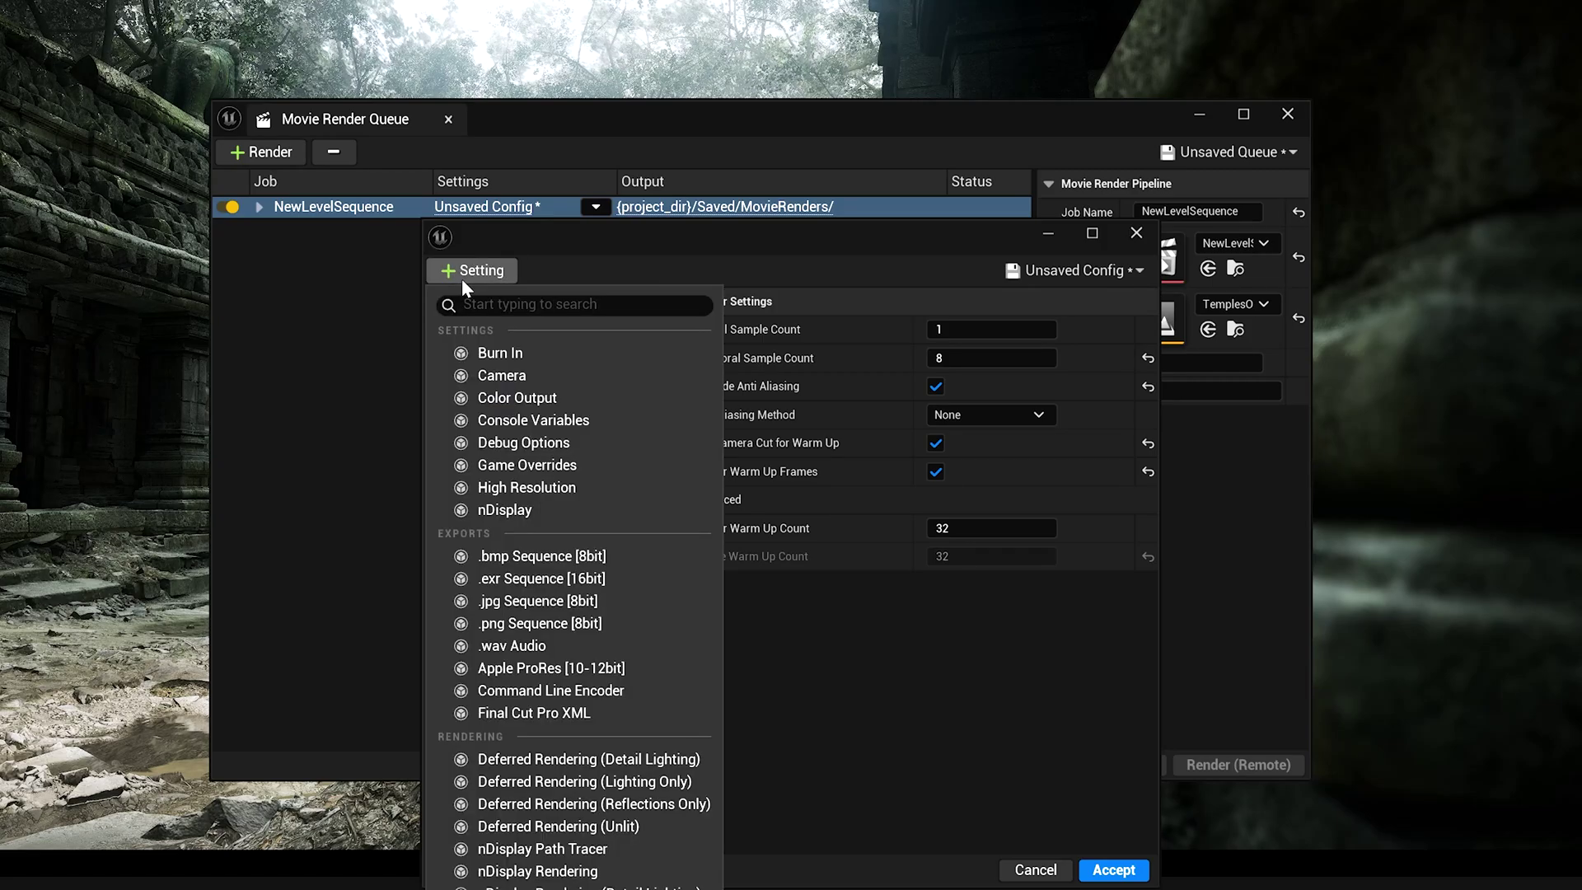
{"action": "left_click", "coordinate": [493, 377]}
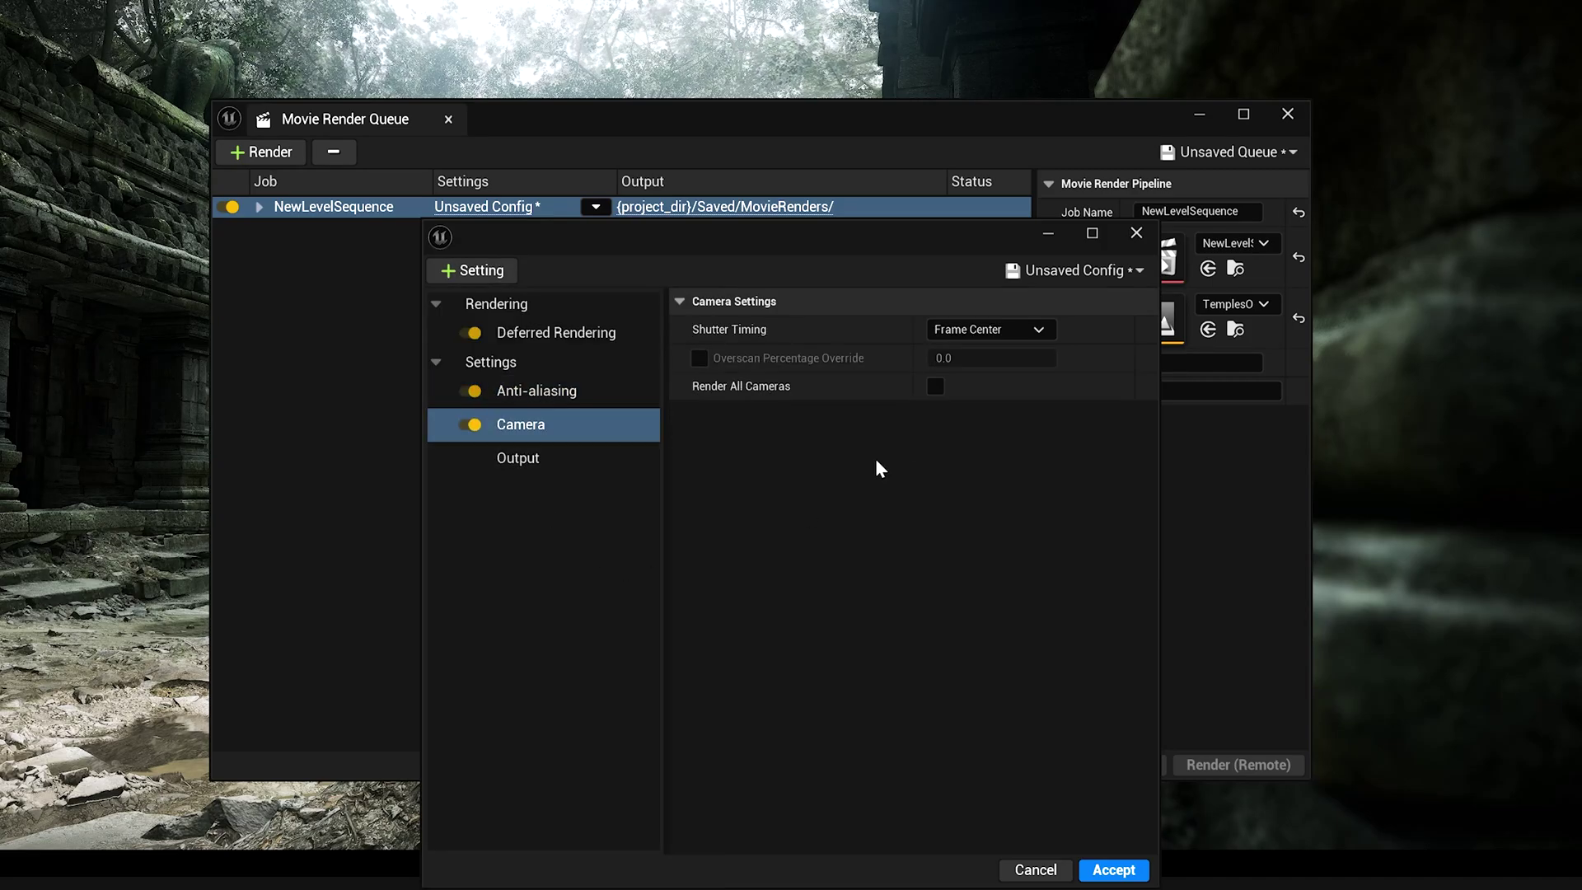
{"action": "left_click", "coordinate": [966, 334]}
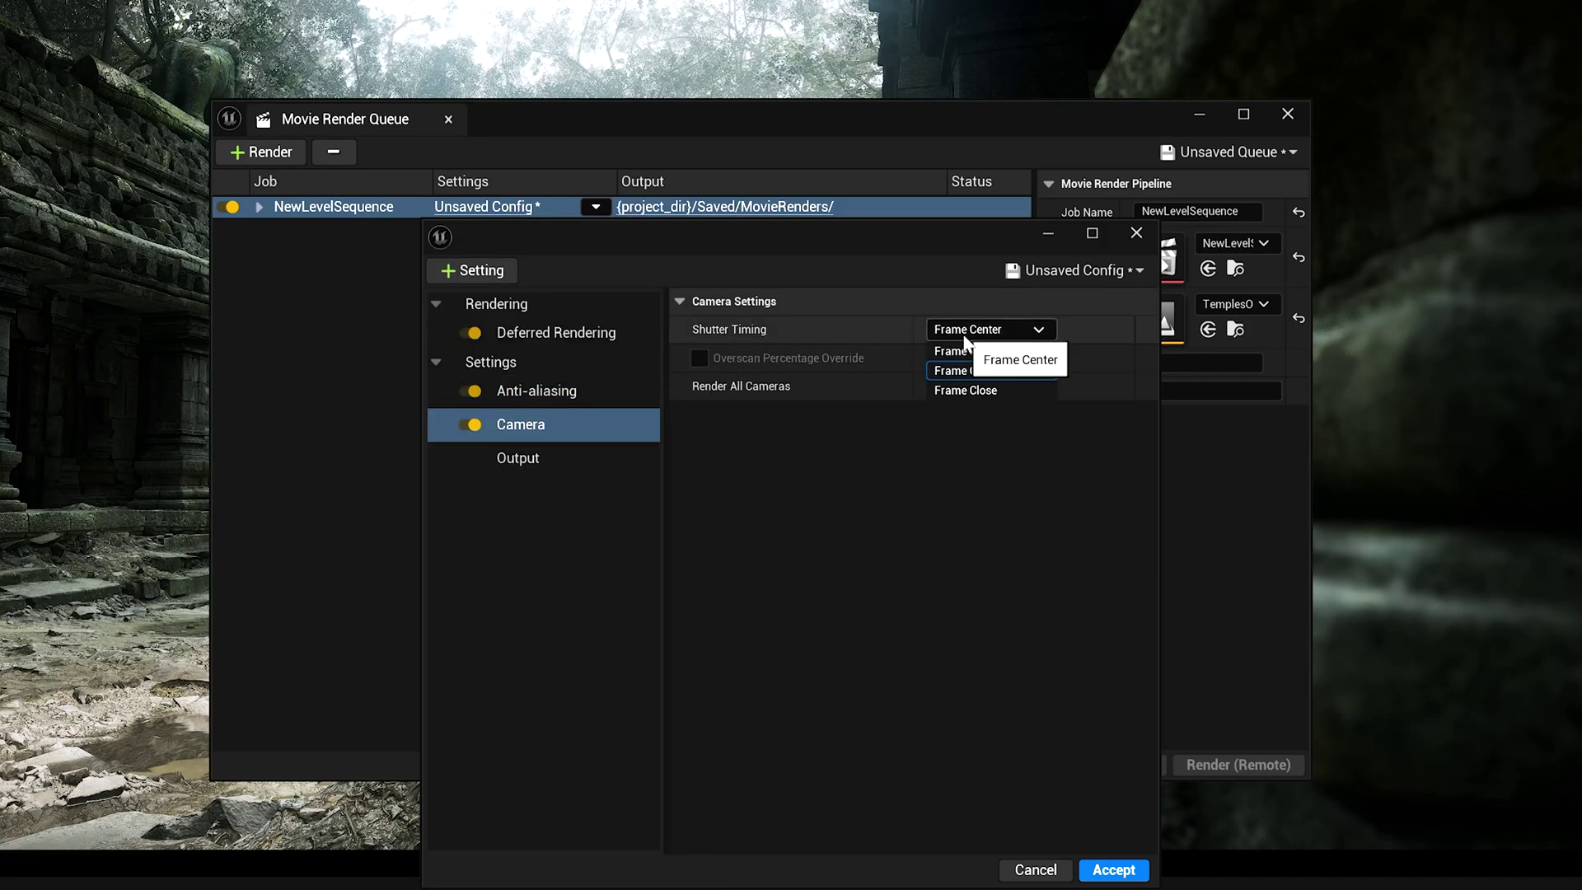
{"action": "left_click", "coordinate": [980, 390]}
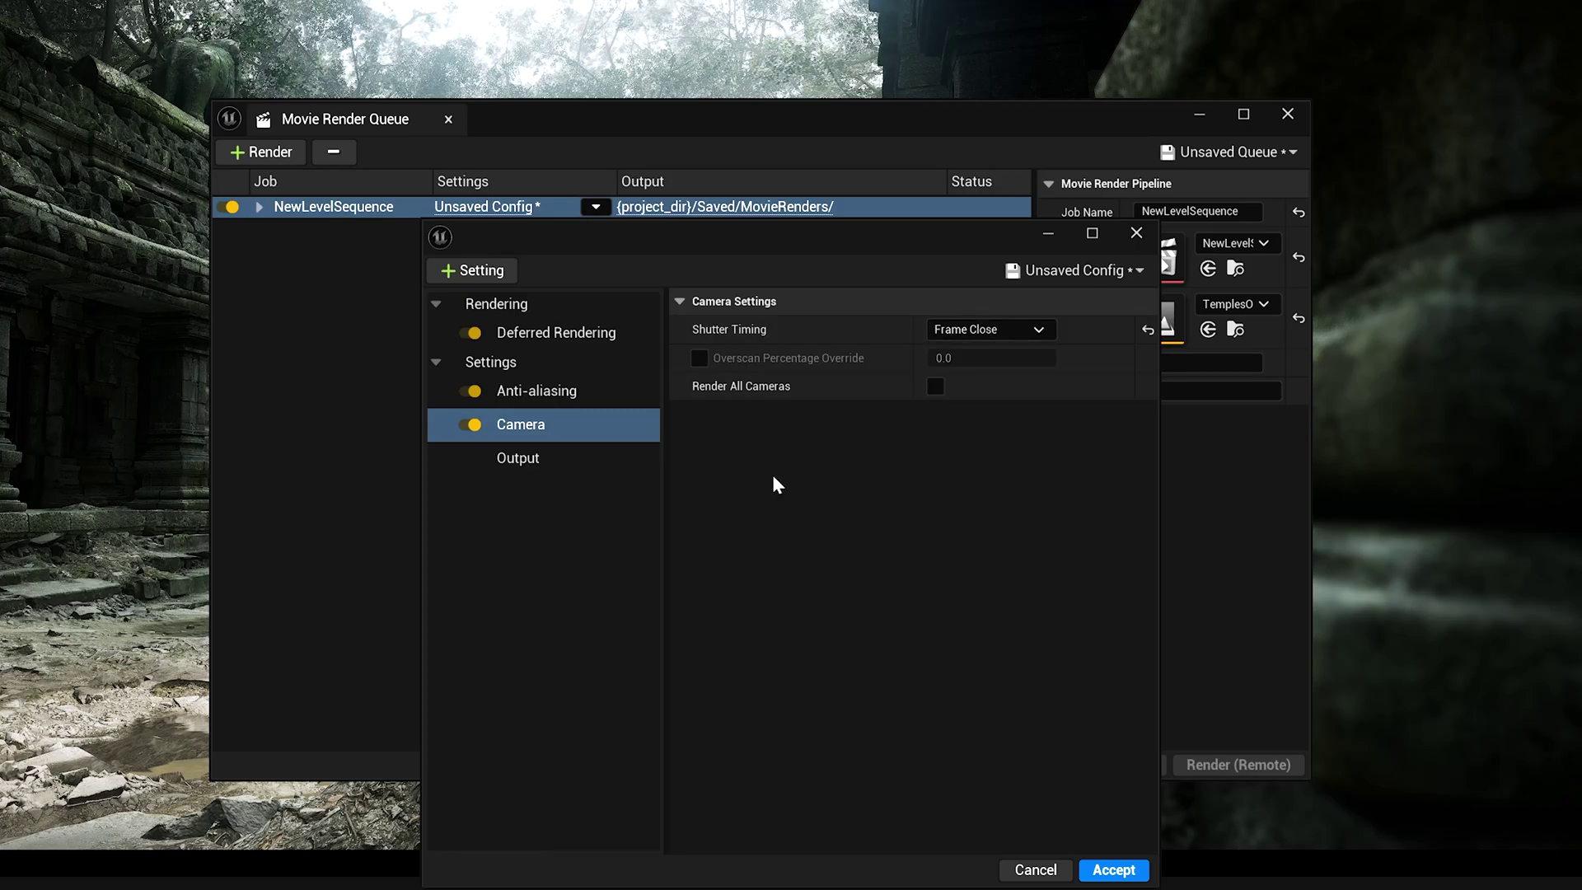
{"action": "left_click", "coordinate": [935, 385]}
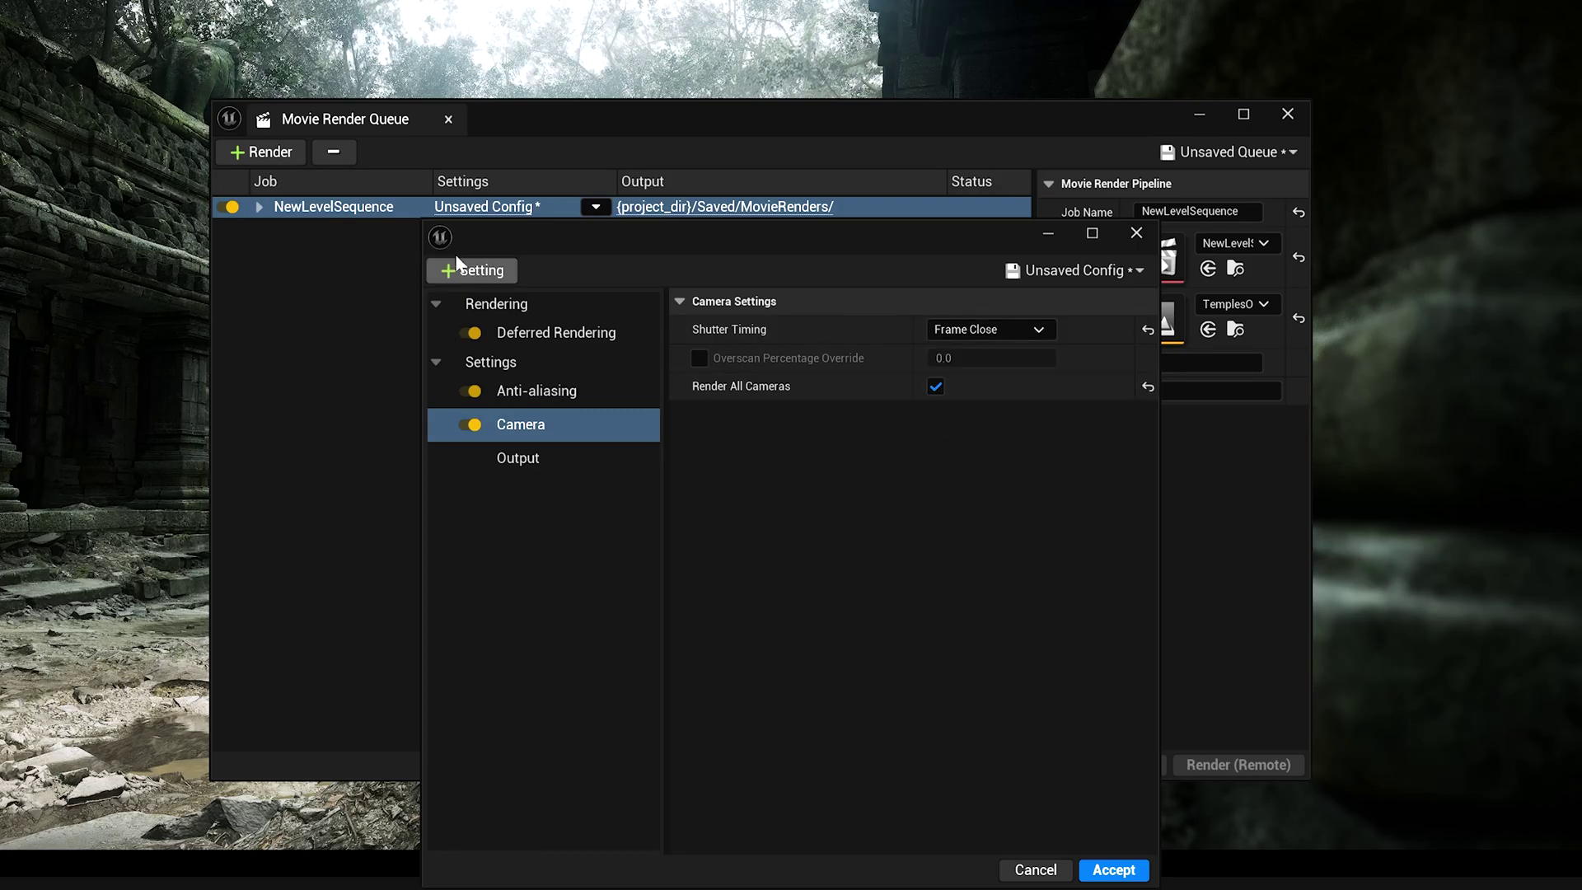
Add Game Overrides and Console Variables settings and review their properties.
{"action": "left_click", "coordinate": [486, 271]}
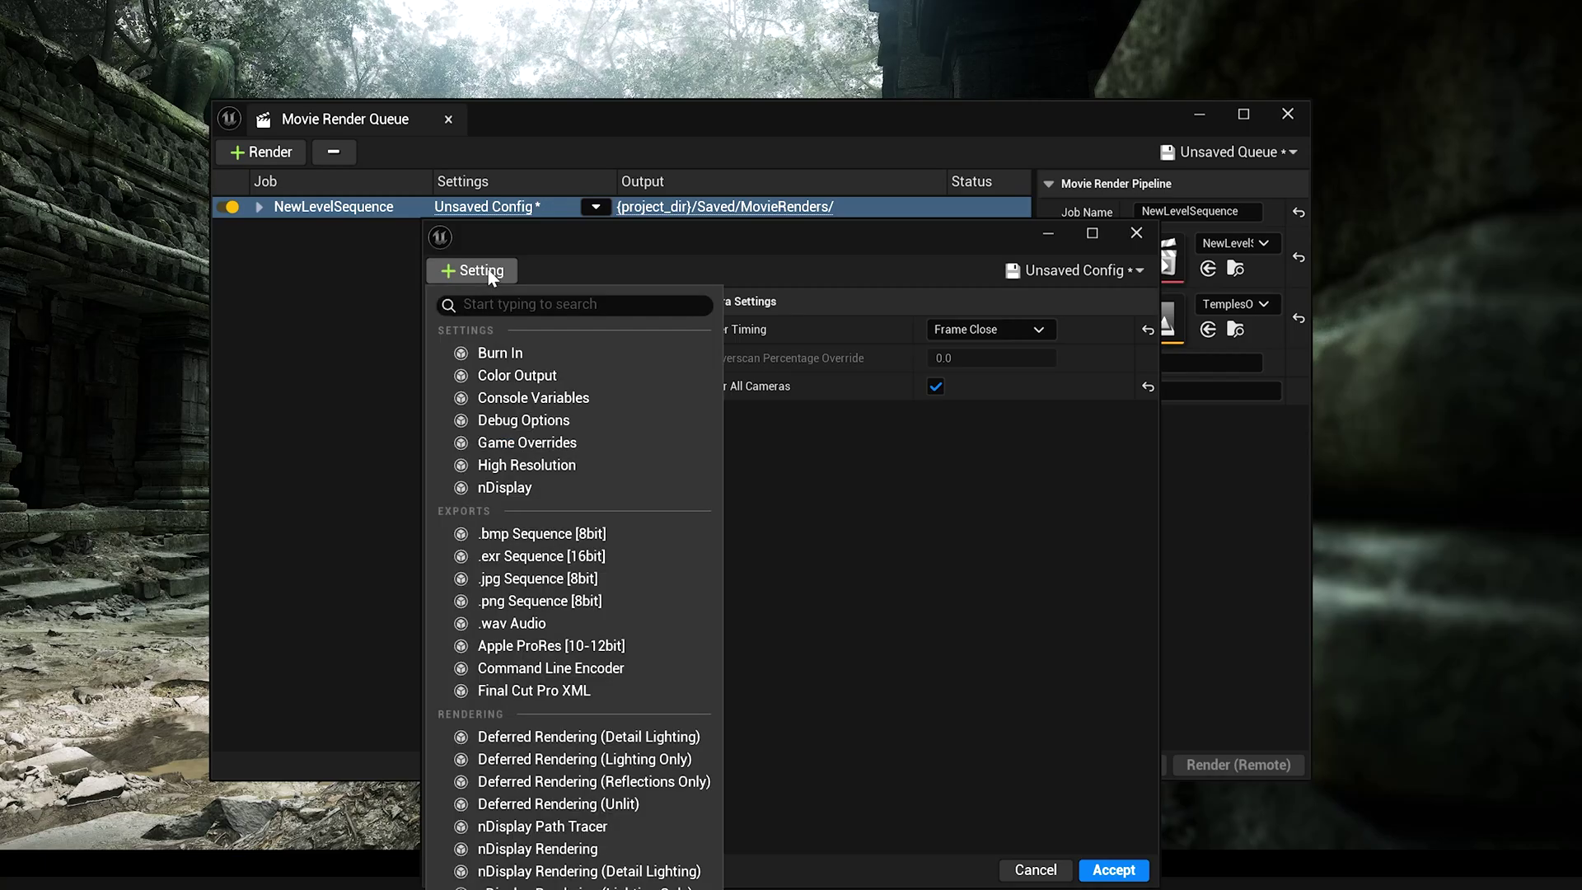
{"action": "left_click", "coordinate": [567, 443]}
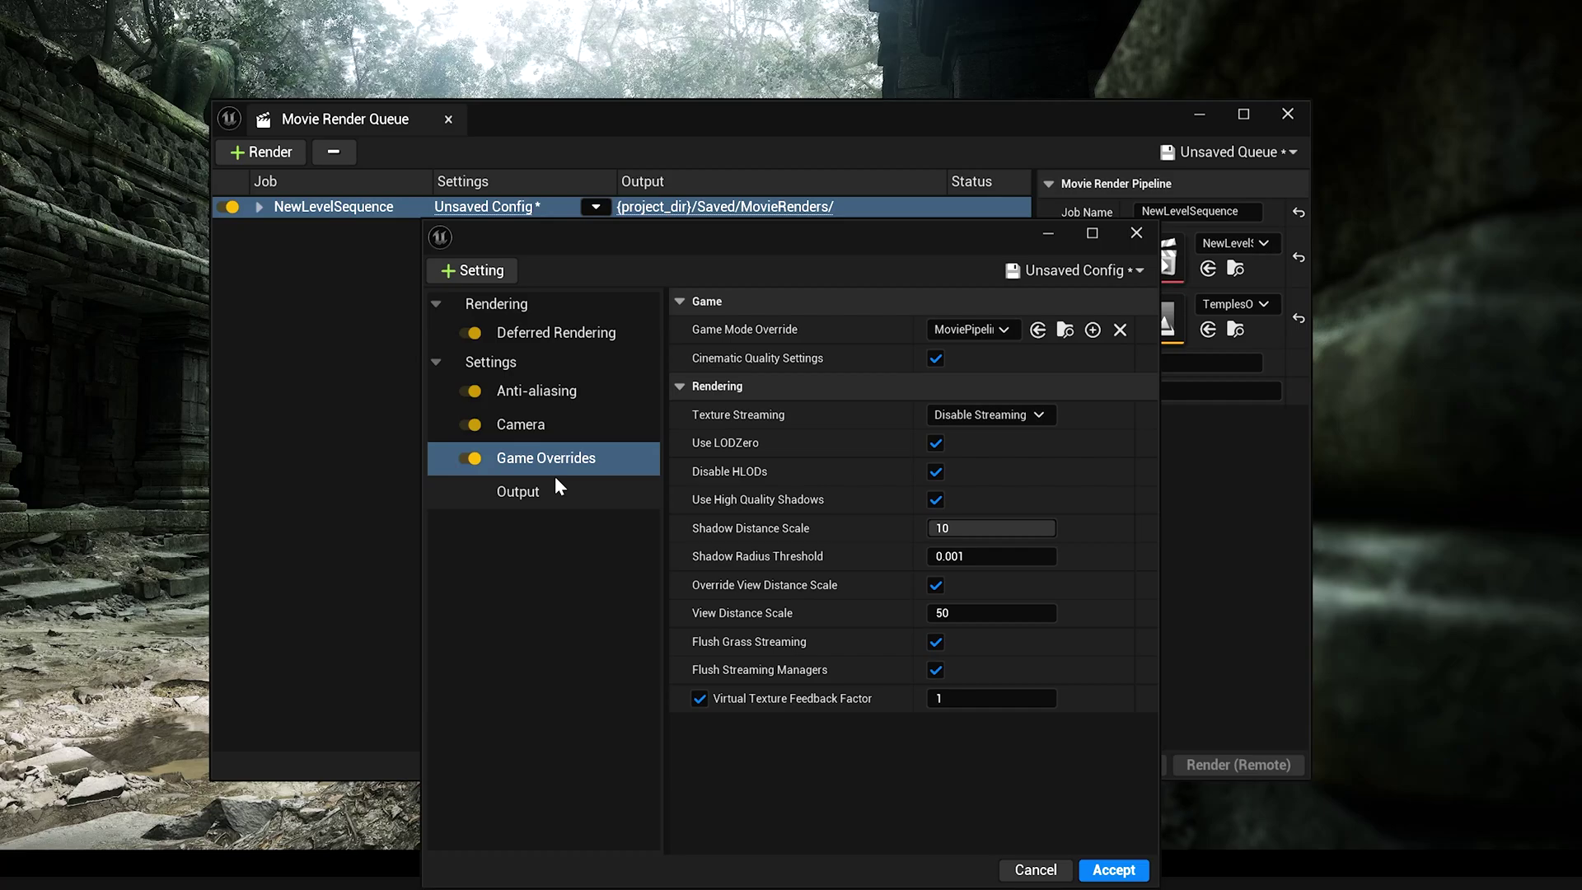
{"action": "left_click", "coordinate": [487, 276]}
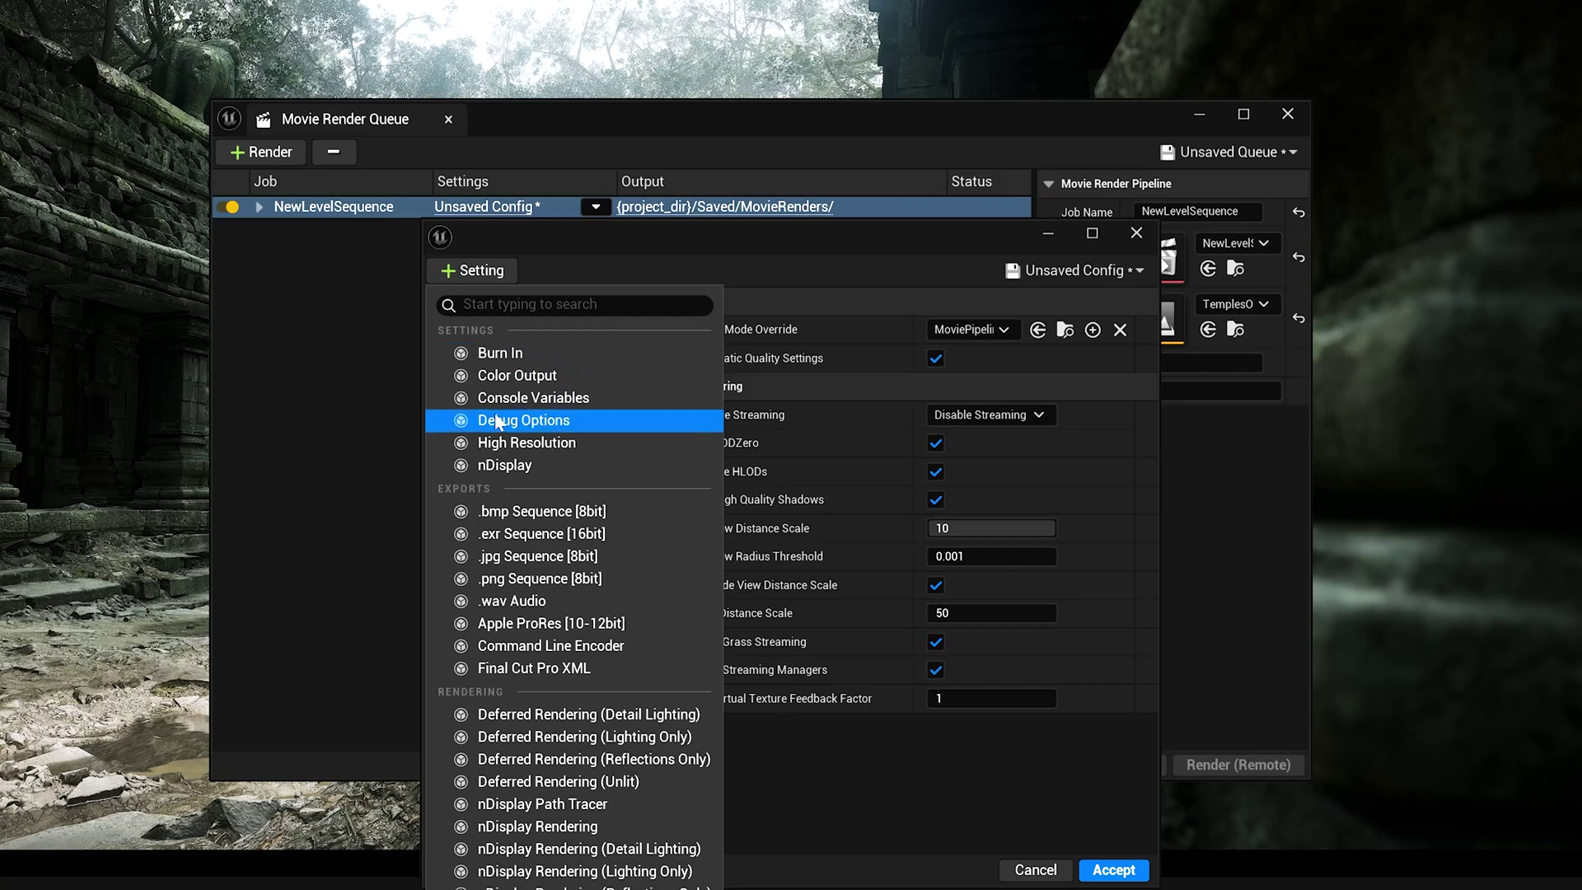
{"action": "left_click", "coordinate": [561, 399]}
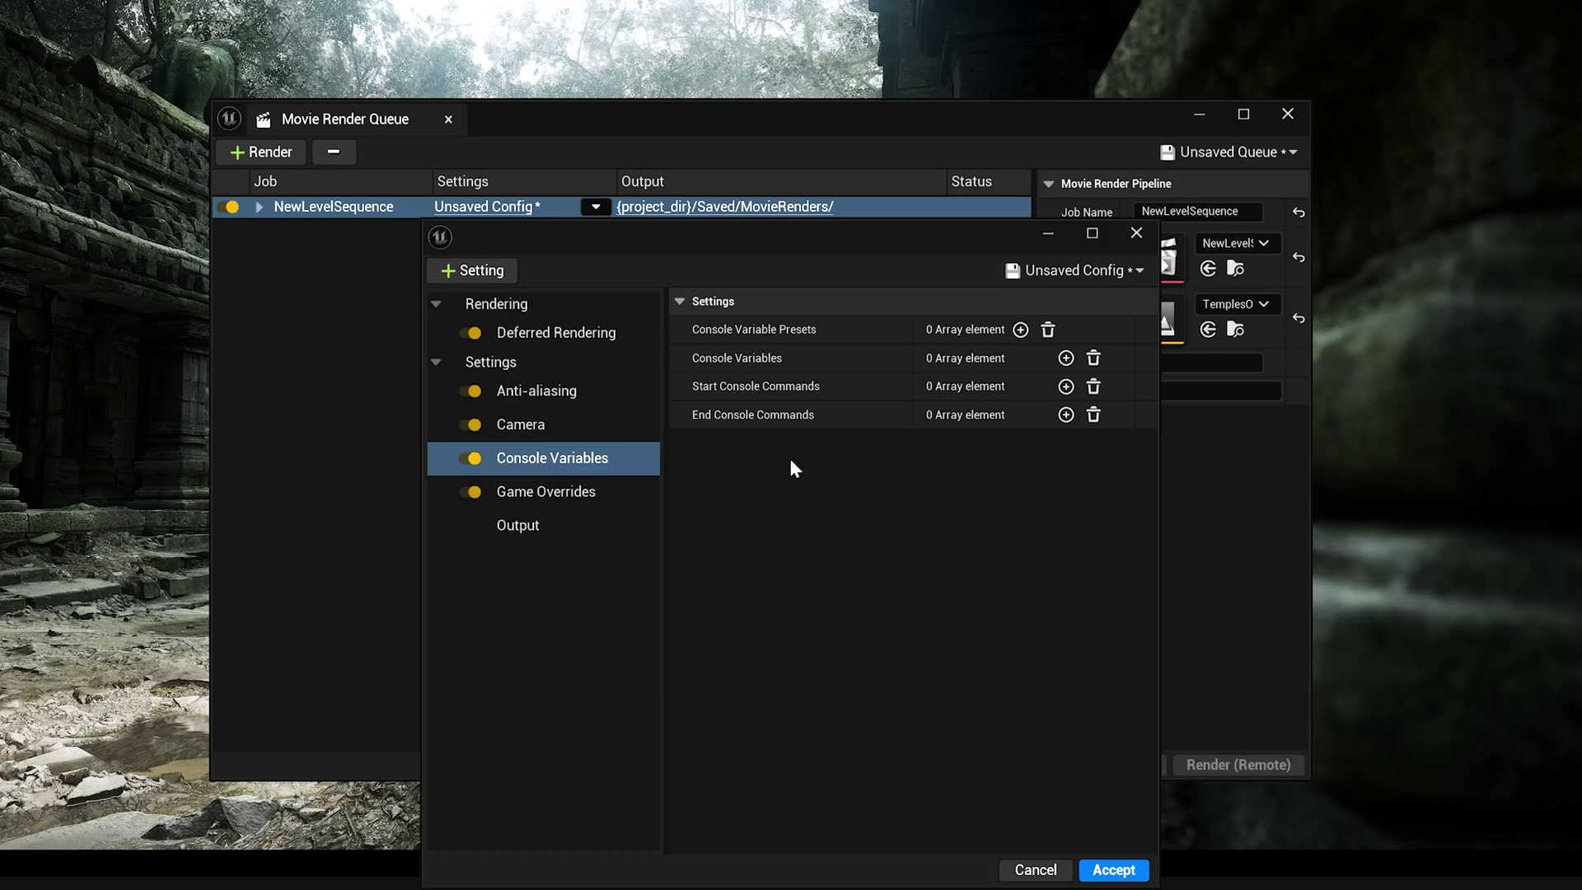
{"action": "left_click", "coordinate": [561, 483]}
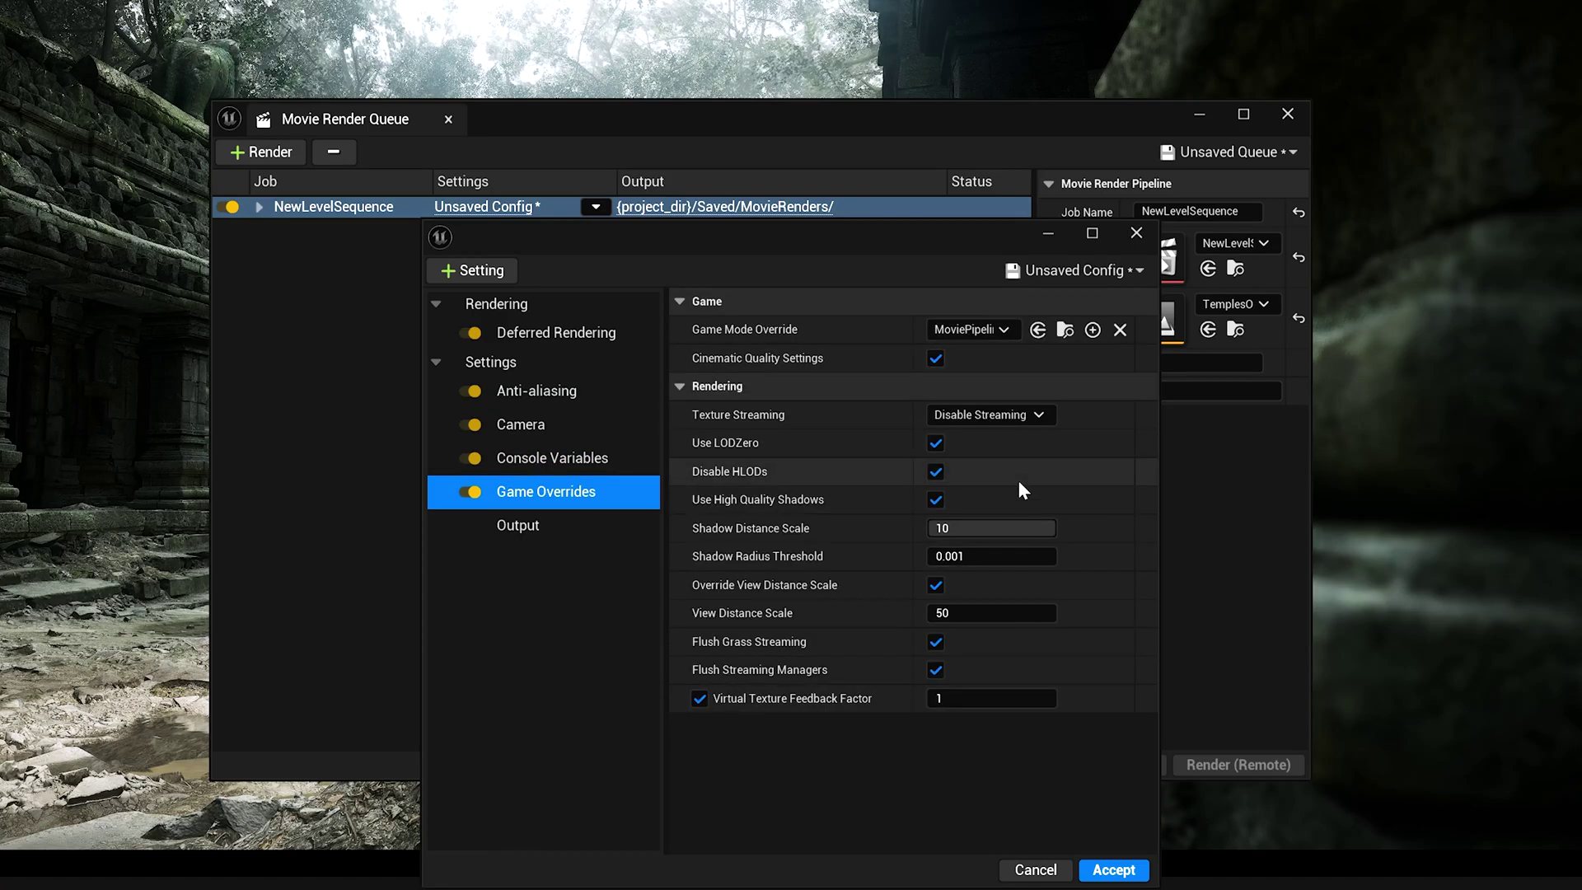
{"action": "left_click", "coordinate": [537, 458]}
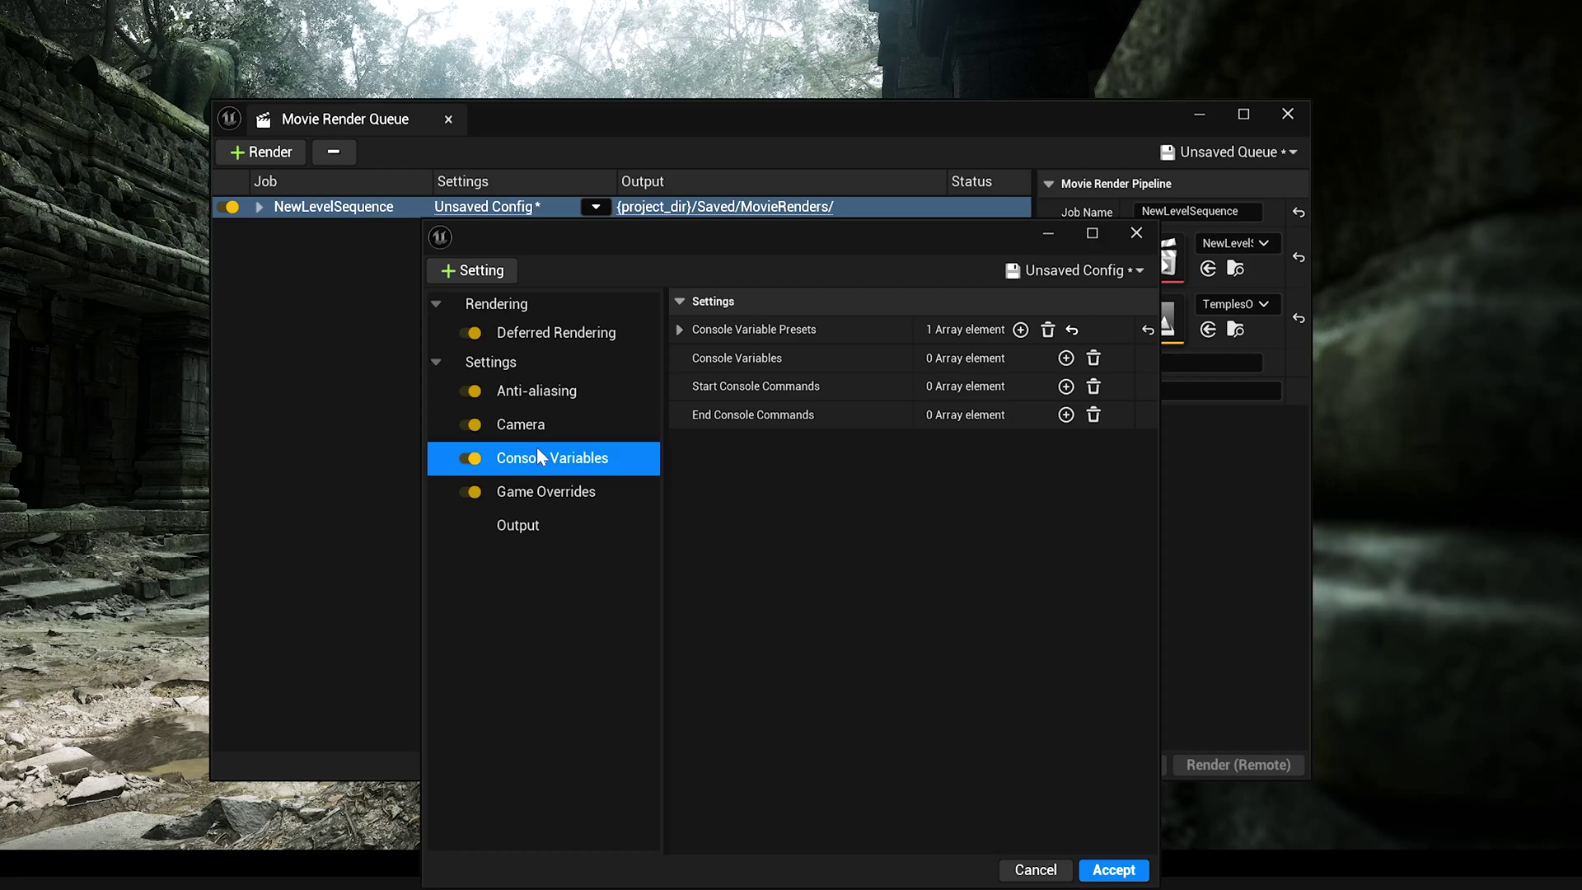
Replace Console Variables with a 16-bit PIZ-compressed EXR sequence and an 8-bit PNG sequence export.
{"action": "key", "text": "Delete"}
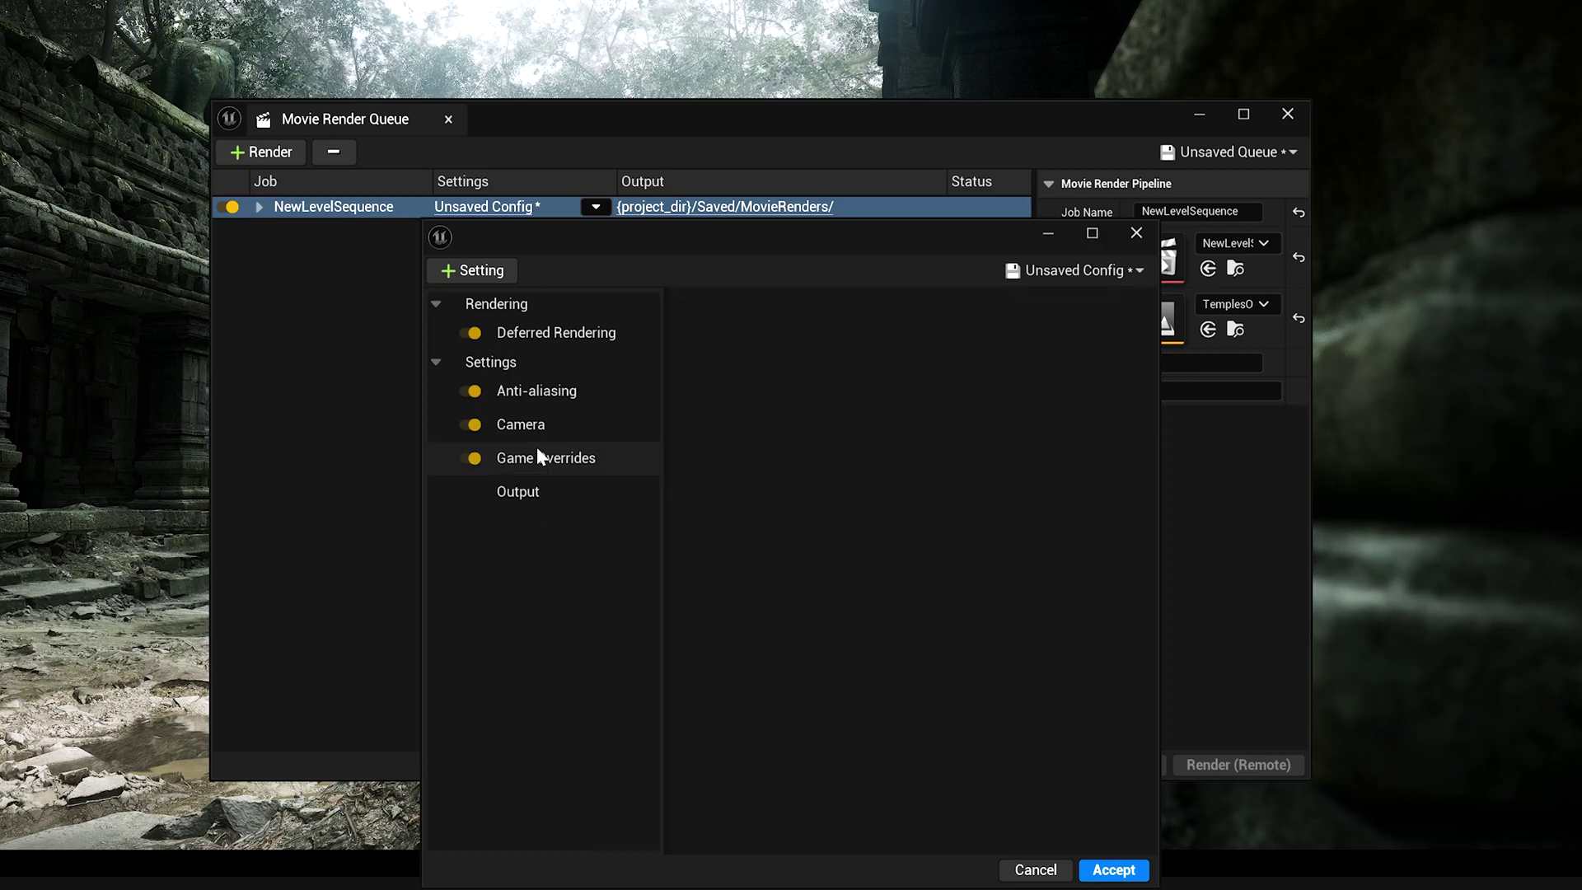
{"action": "left_click", "coordinate": [490, 271]}
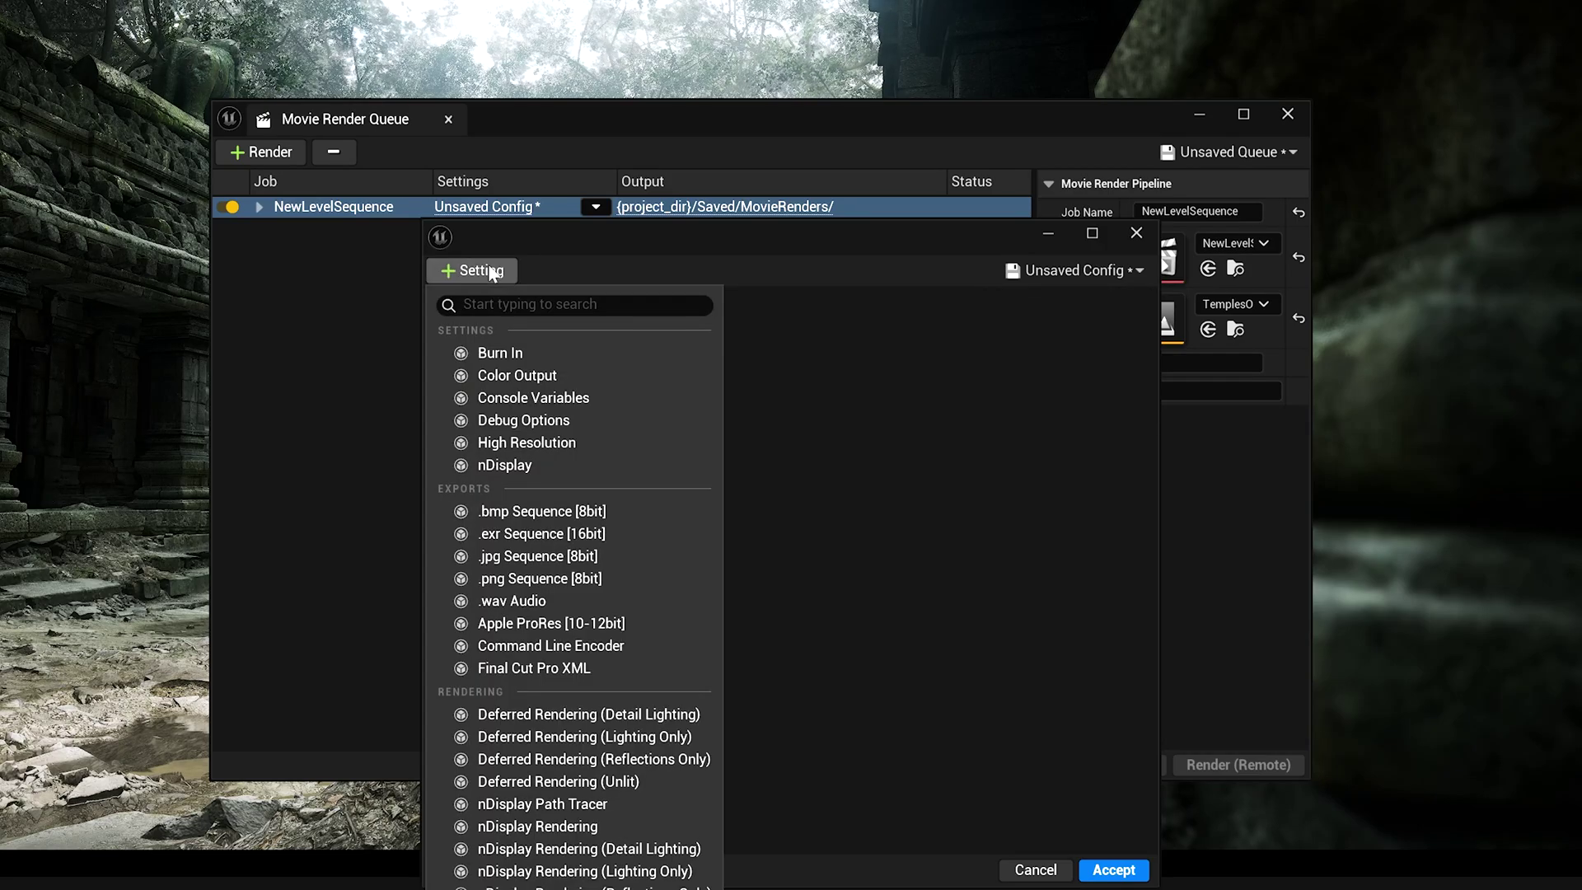
{"action": "left_click", "coordinate": [550, 534]}
{"action": "left_click", "coordinate": [990, 329]}
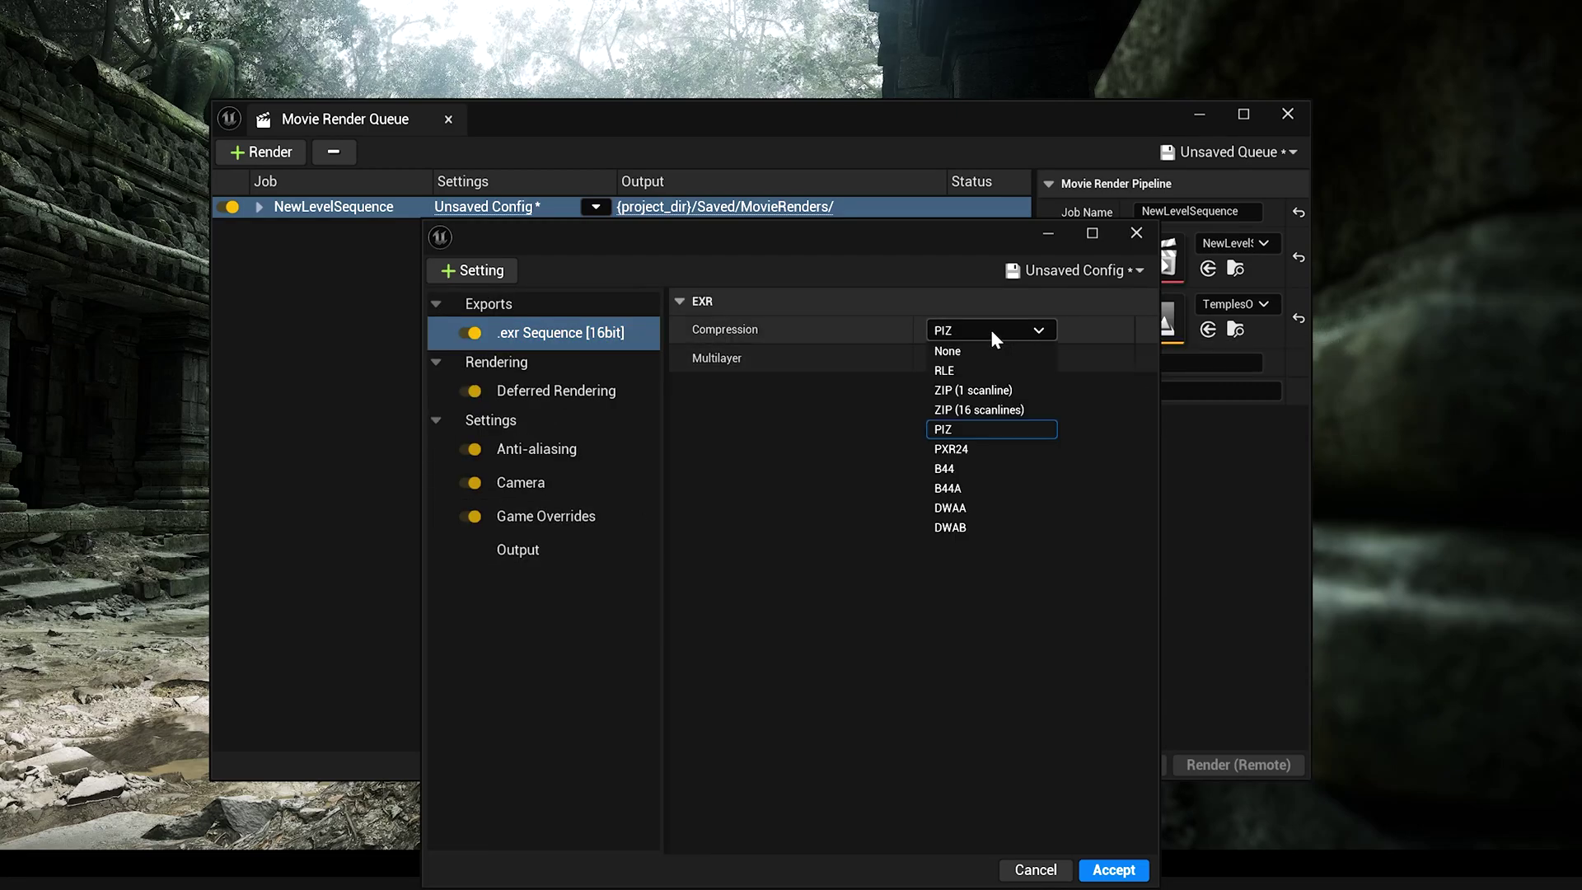
{"action": "left_click", "coordinate": [986, 430]}
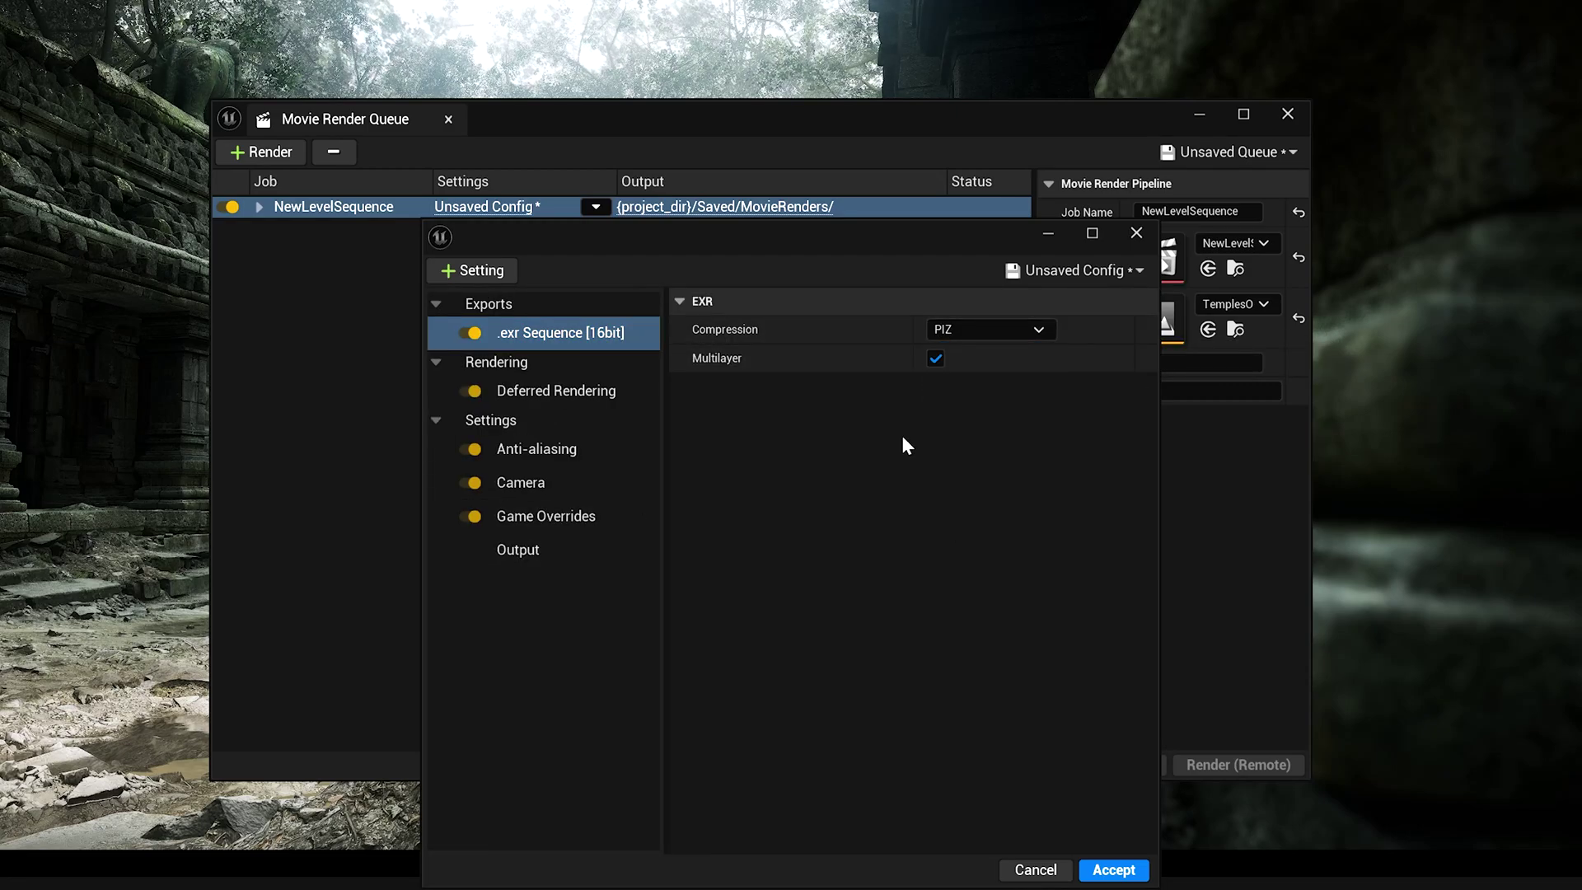
{"action": "left_click", "coordinate": [483, 272]}
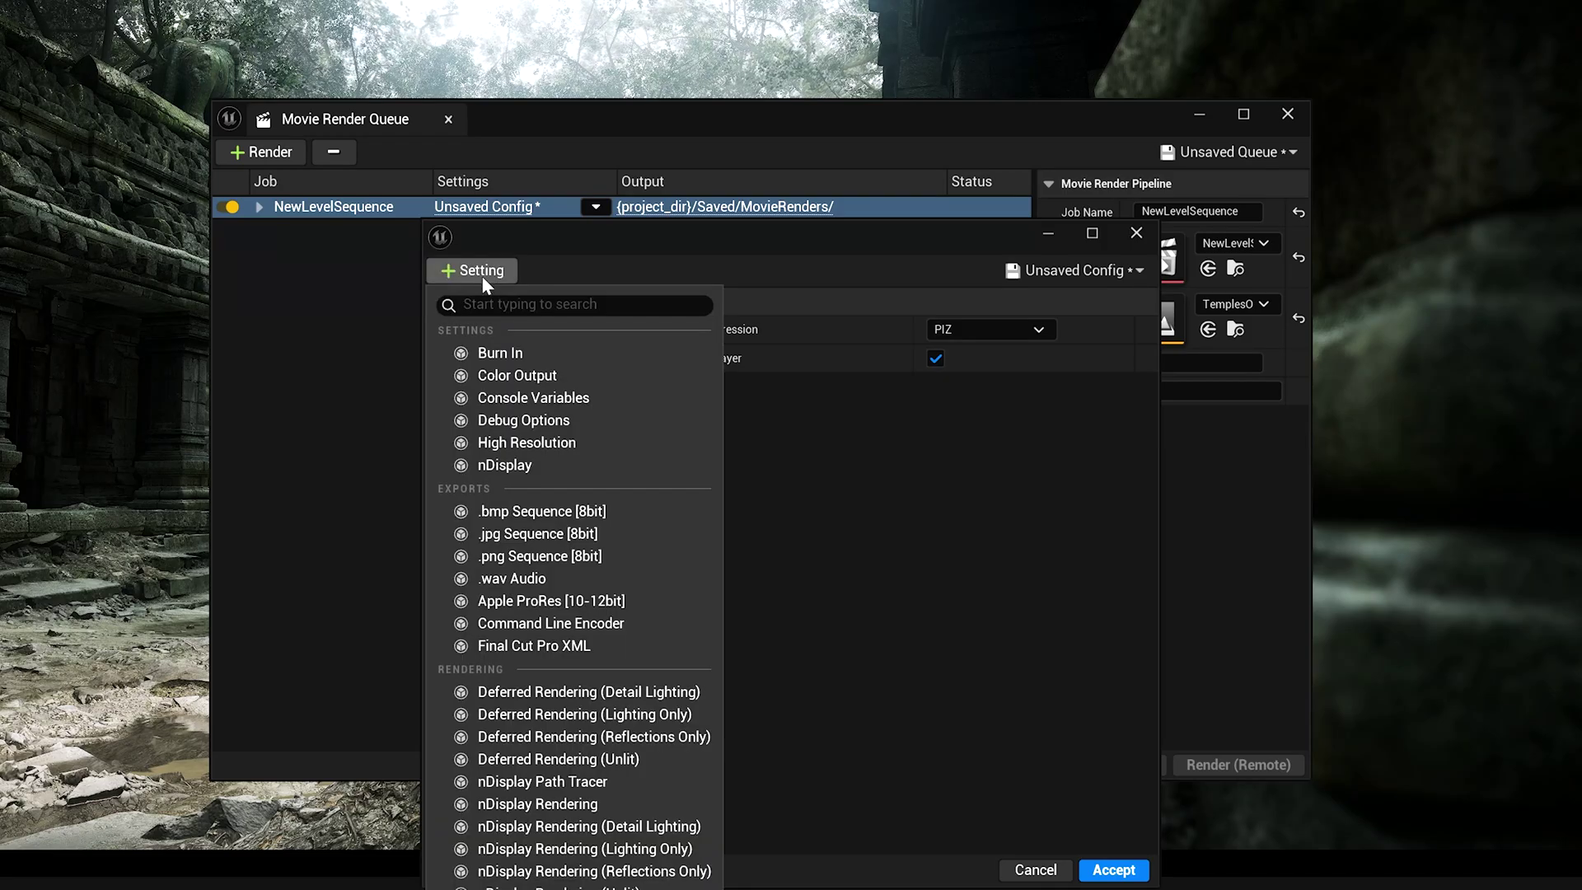
{"action": "left_click", "coordinate": [582, 557]}
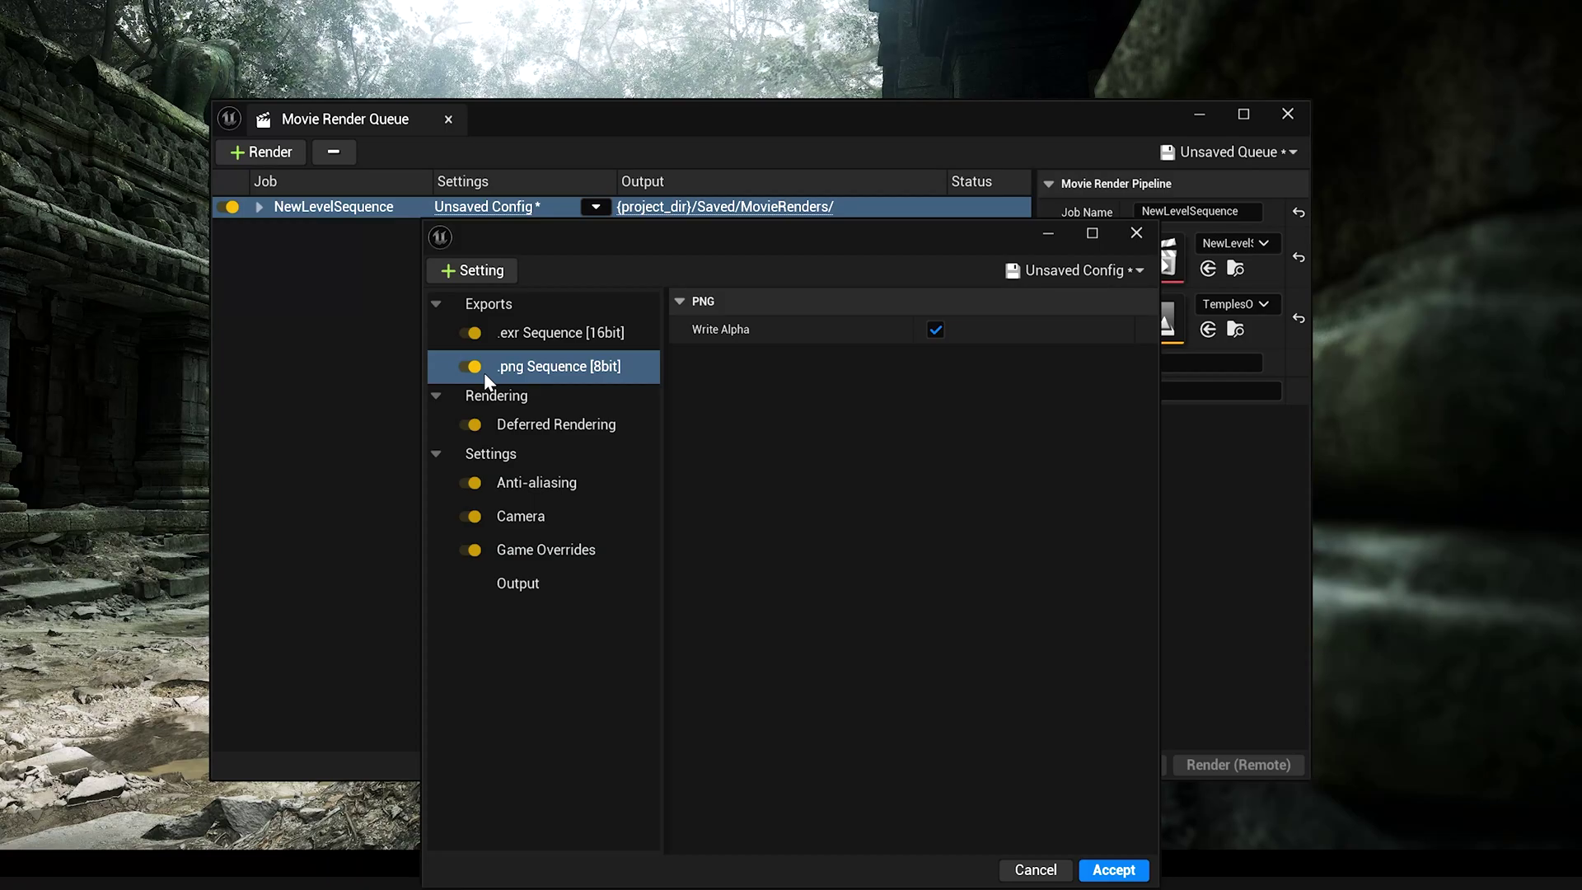
Set the output to 3840×1620 (810*2) with a custom 60 fps frame rate and accept the config.
{"action": "left_click", "coordinate": [529, 585]}
{"action": "left_click", "coordinate": [964, 386]}
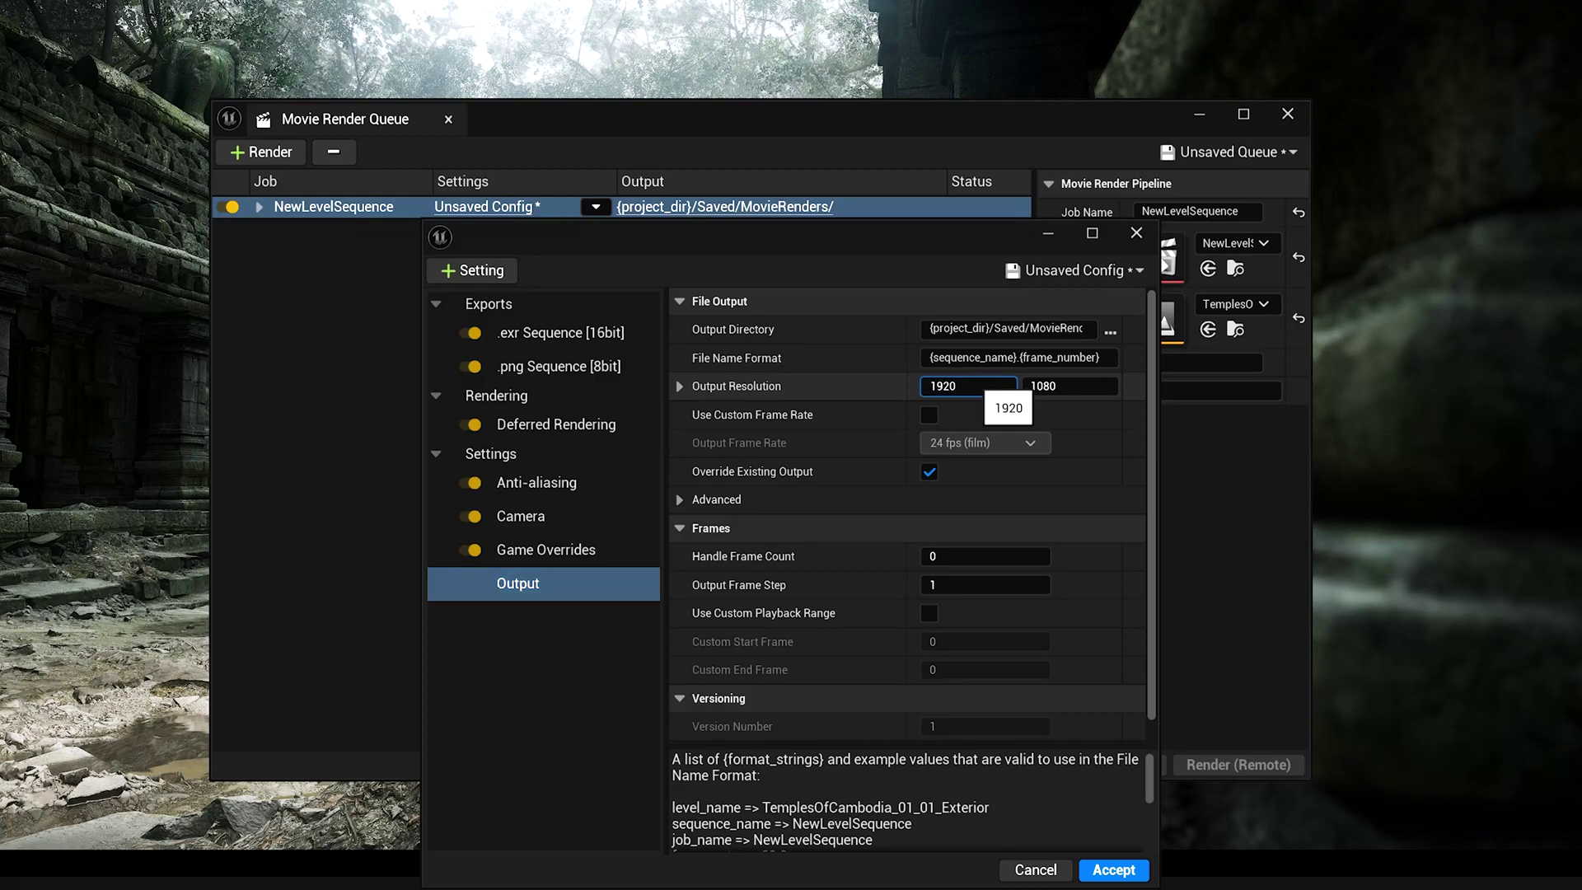
{"action": "type", "text": "3840"}
{"action": "key", "text": "Tab"}
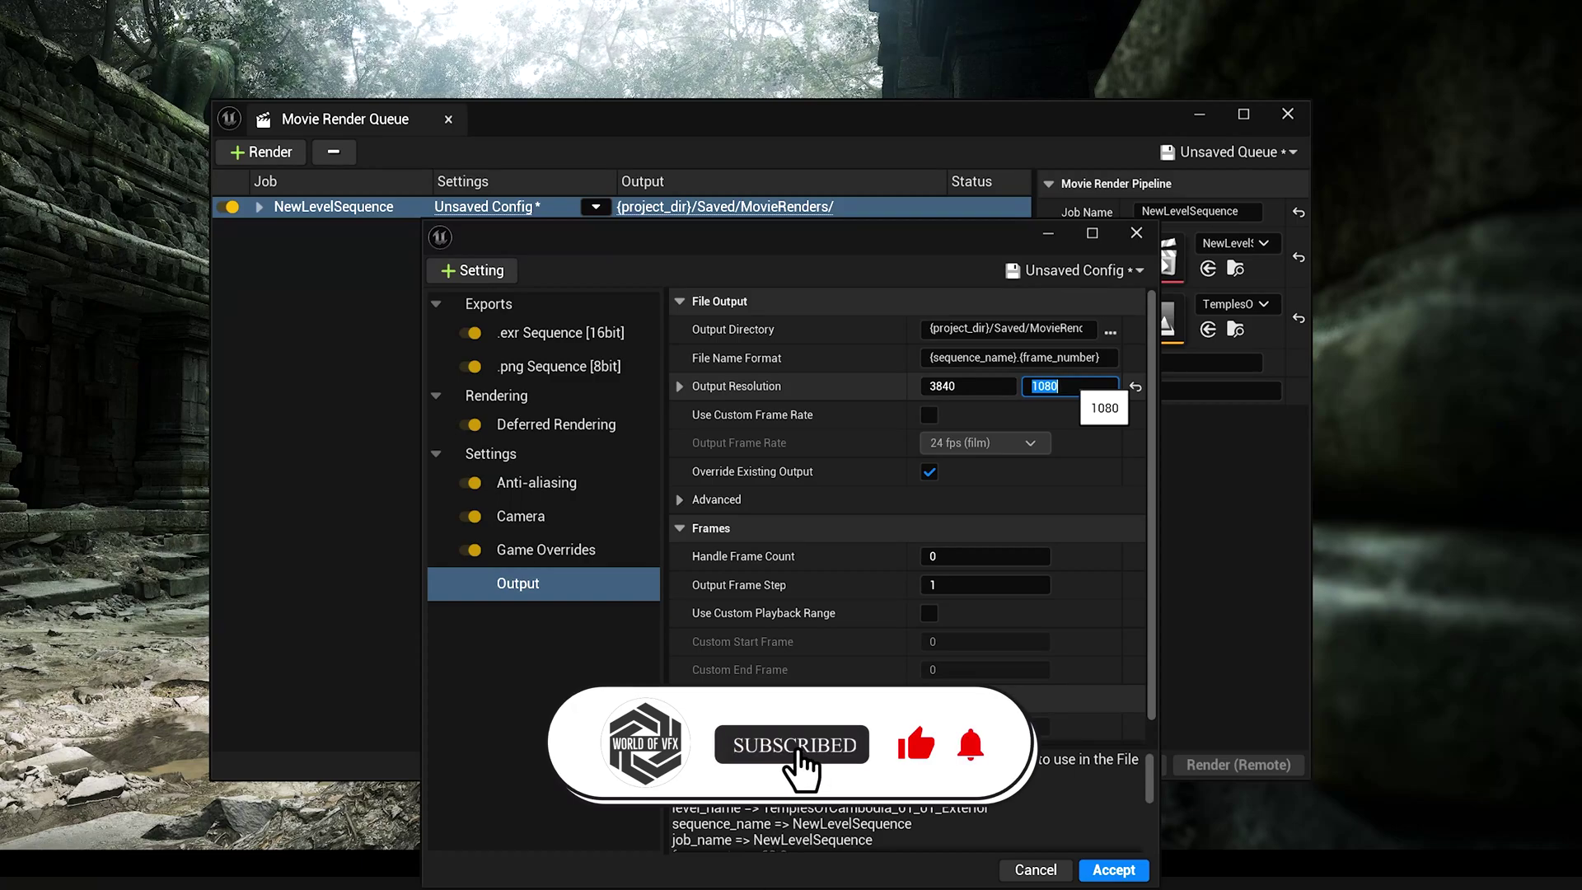
{"action": "type", "text": "810*2"}
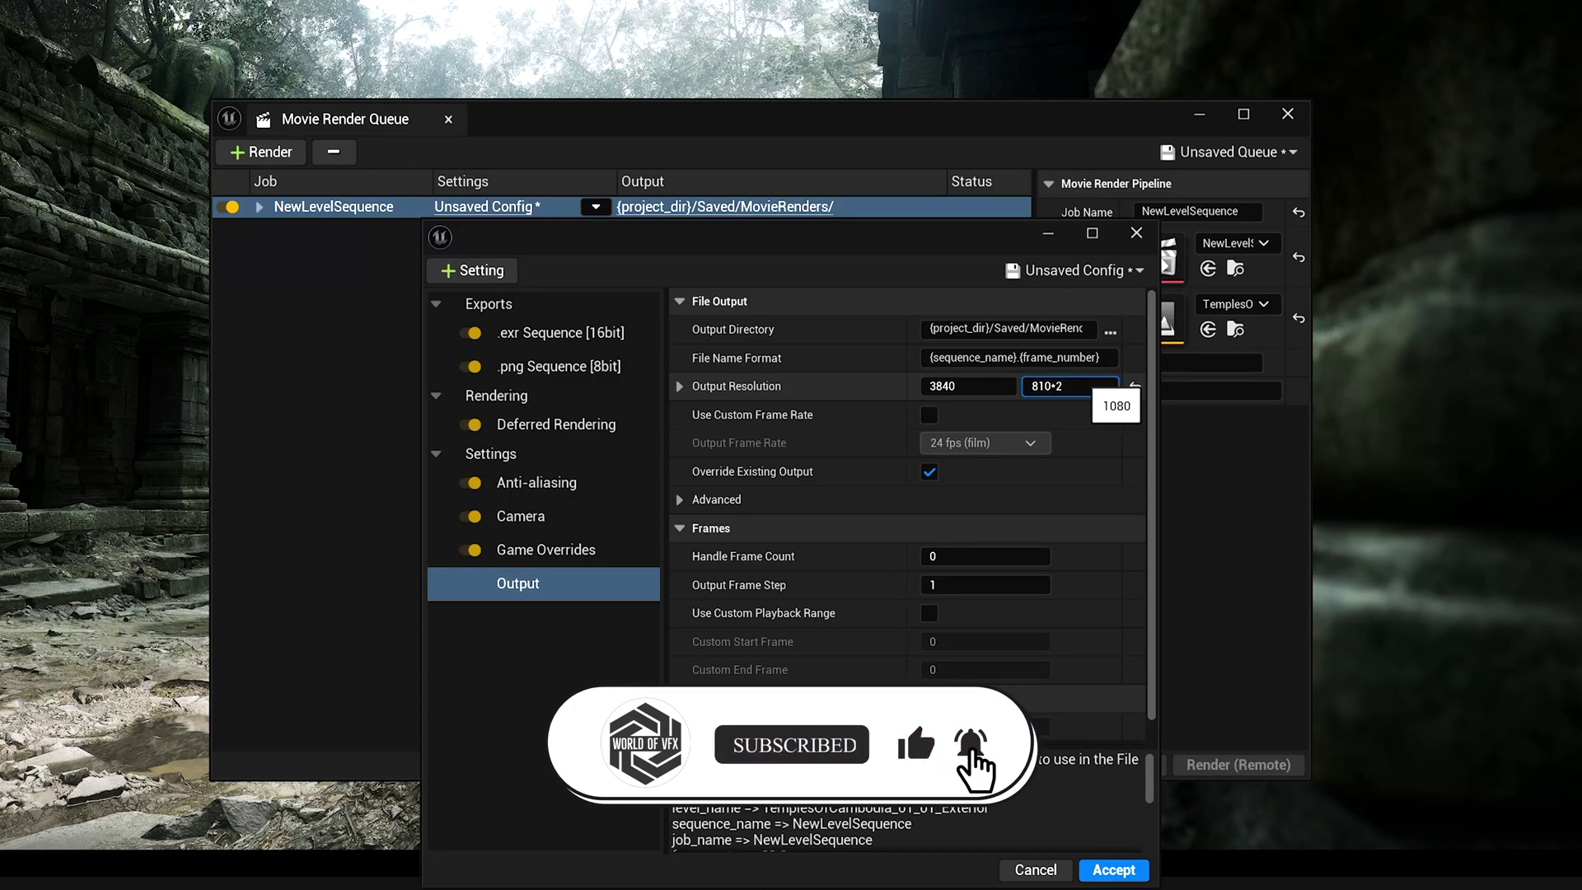
{"action": "key", "text": "Return"}
{"action": "left_click", "coordinate": [930, 415]}
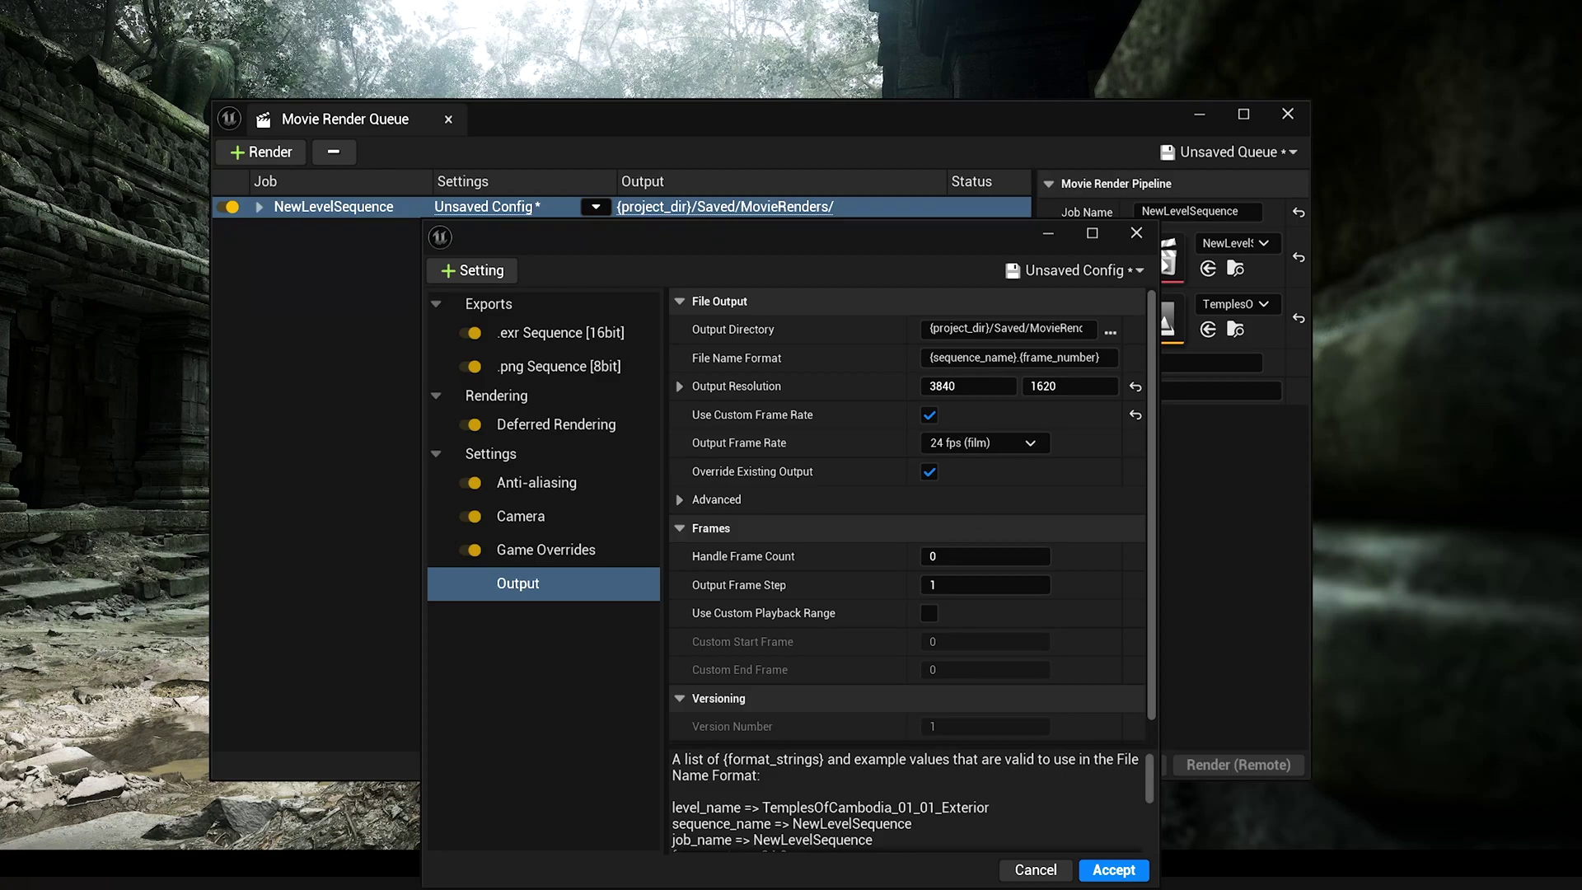
{"action": "left_click", "coordinate": [958, 437]}
{"action": "left_click", "coordinate": [977, 650]}
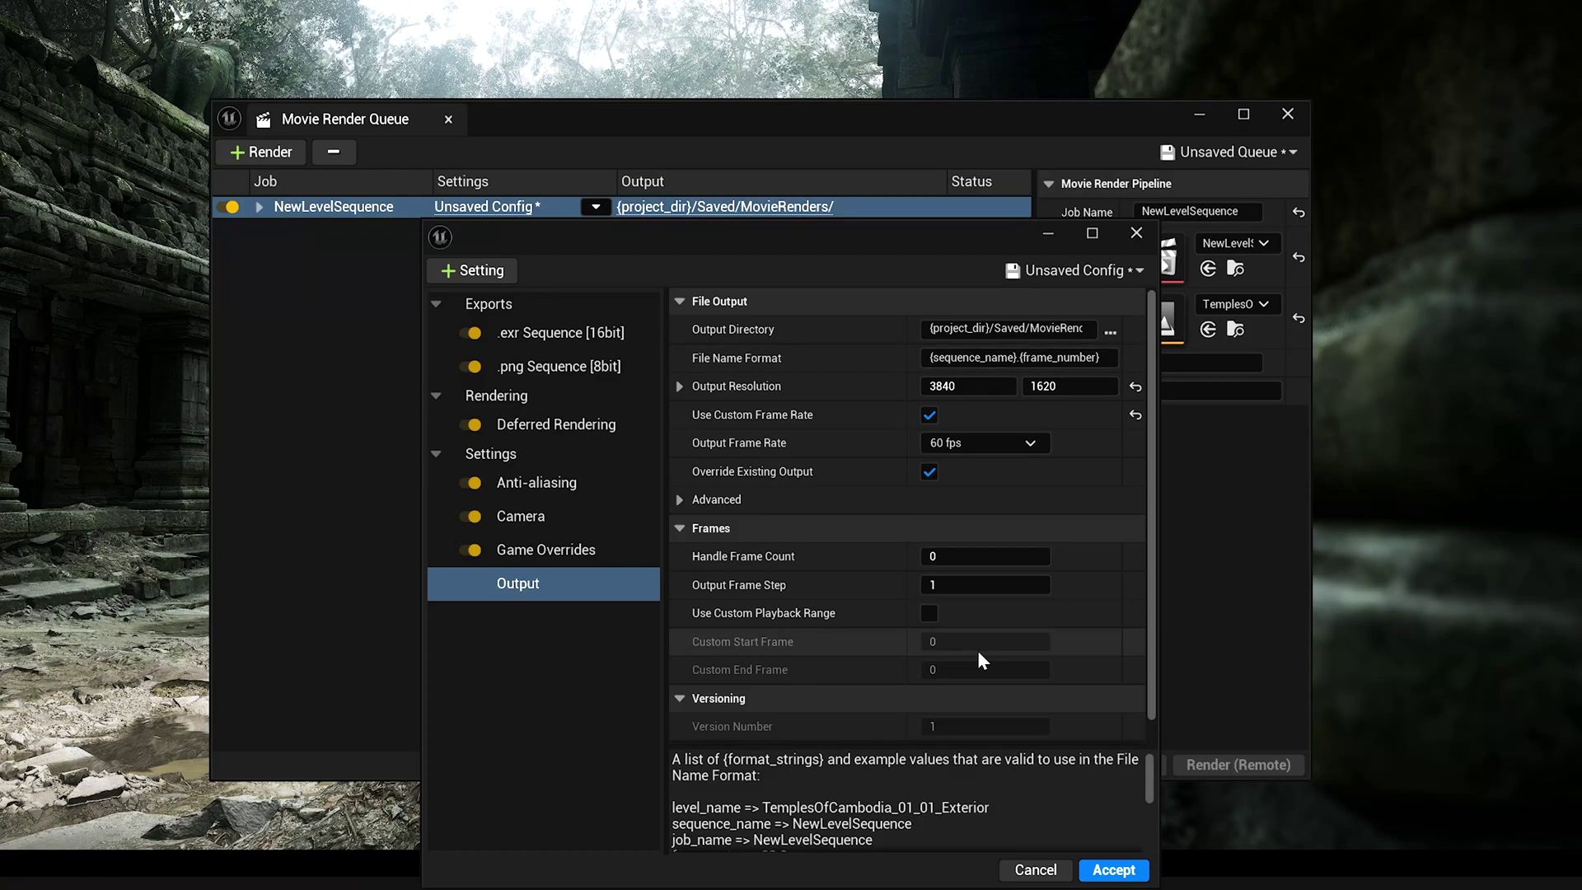
{"action": "scroll", "coordinate": [828, 666], "scroll_direction": "down", "scroll_amount": 1}
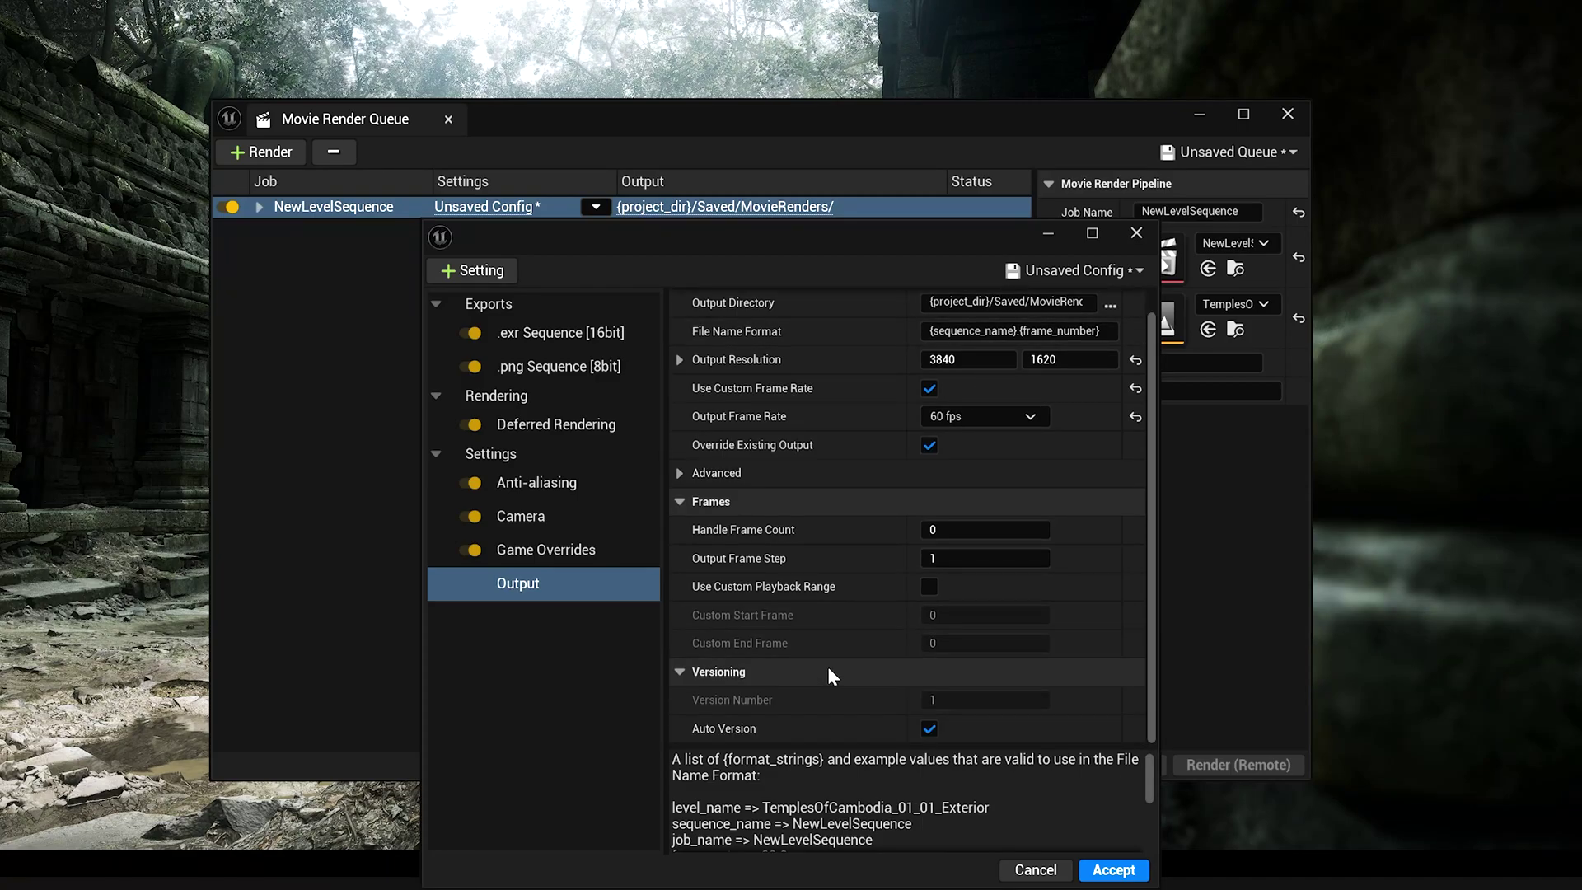
{"action": "left_click", "coordinate": [1108, 869]}
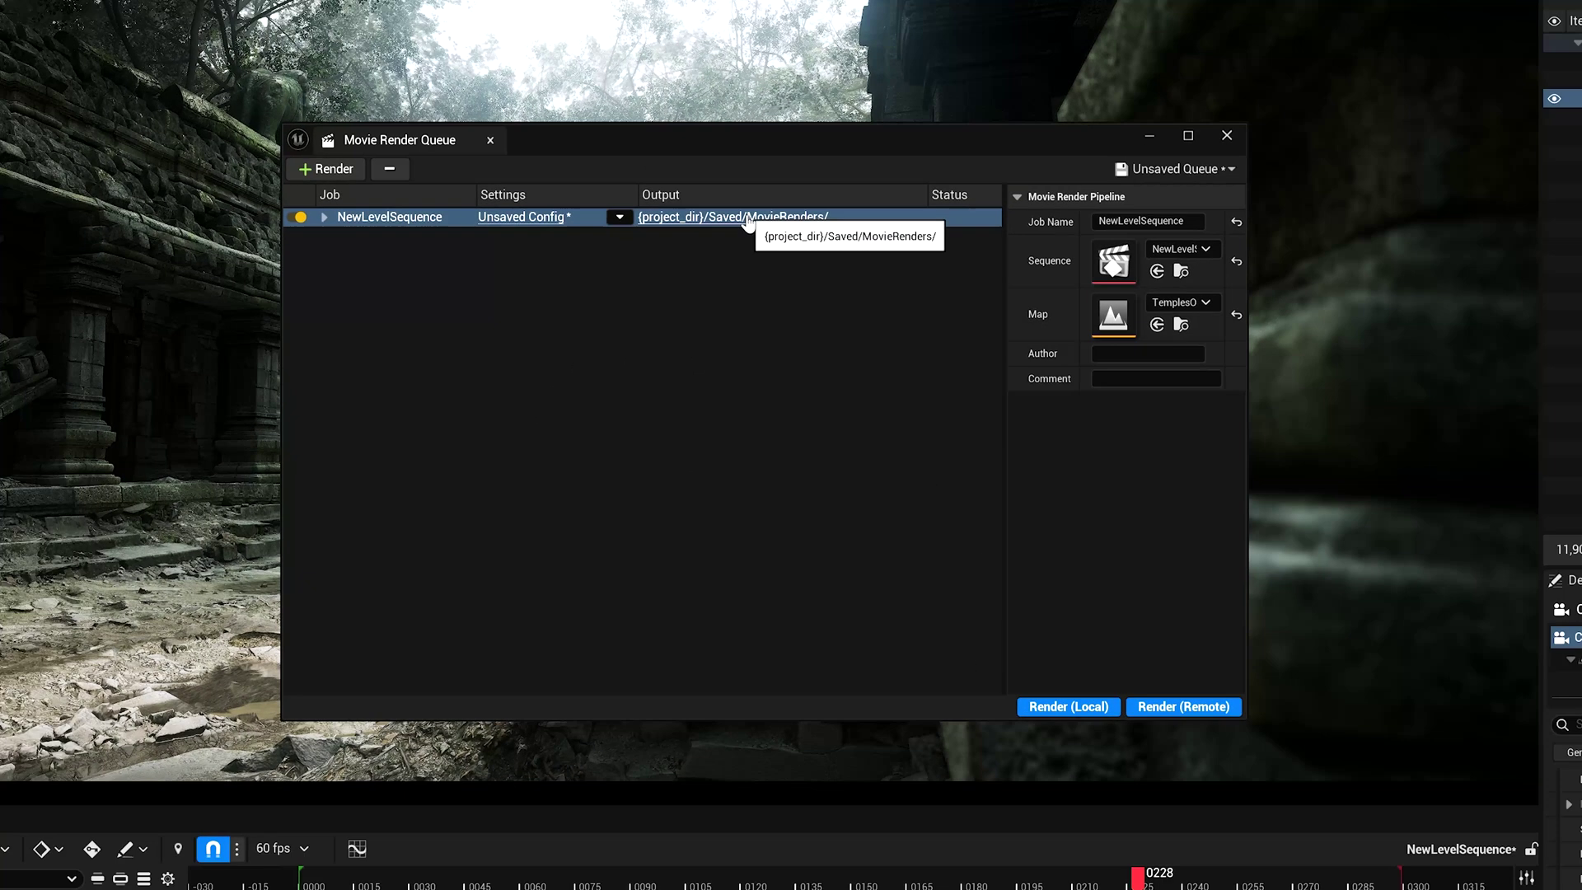
Create a folder named 01 inside MovieRenders in File Explorer.
{"action": "left_click", "coordinate": [742, 208]}
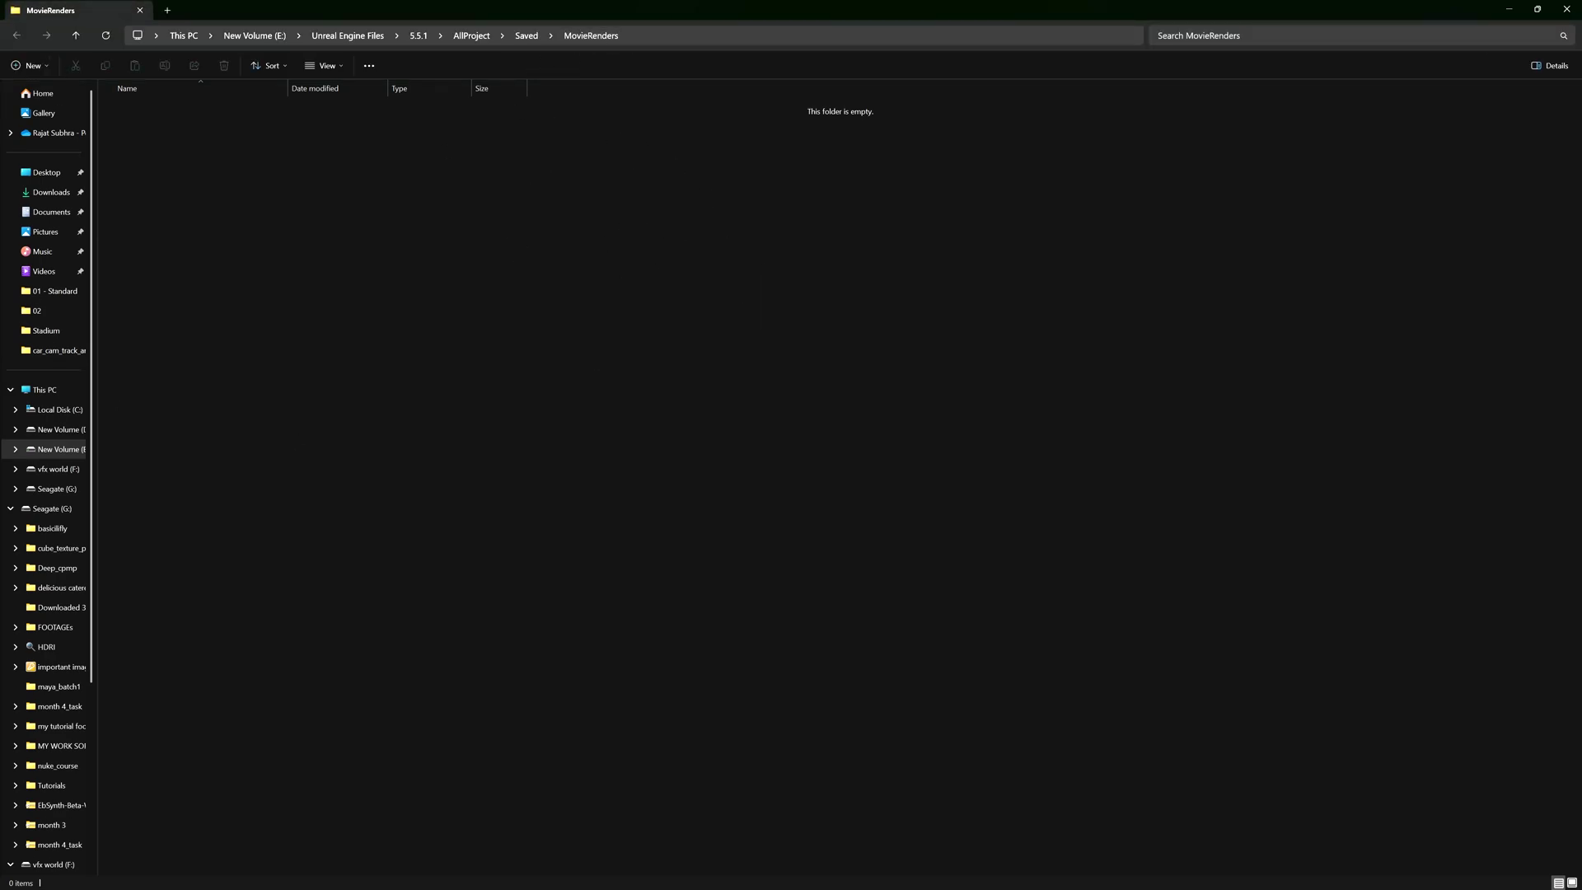
{"action": "right_click", "coordinate": [558, 272]}
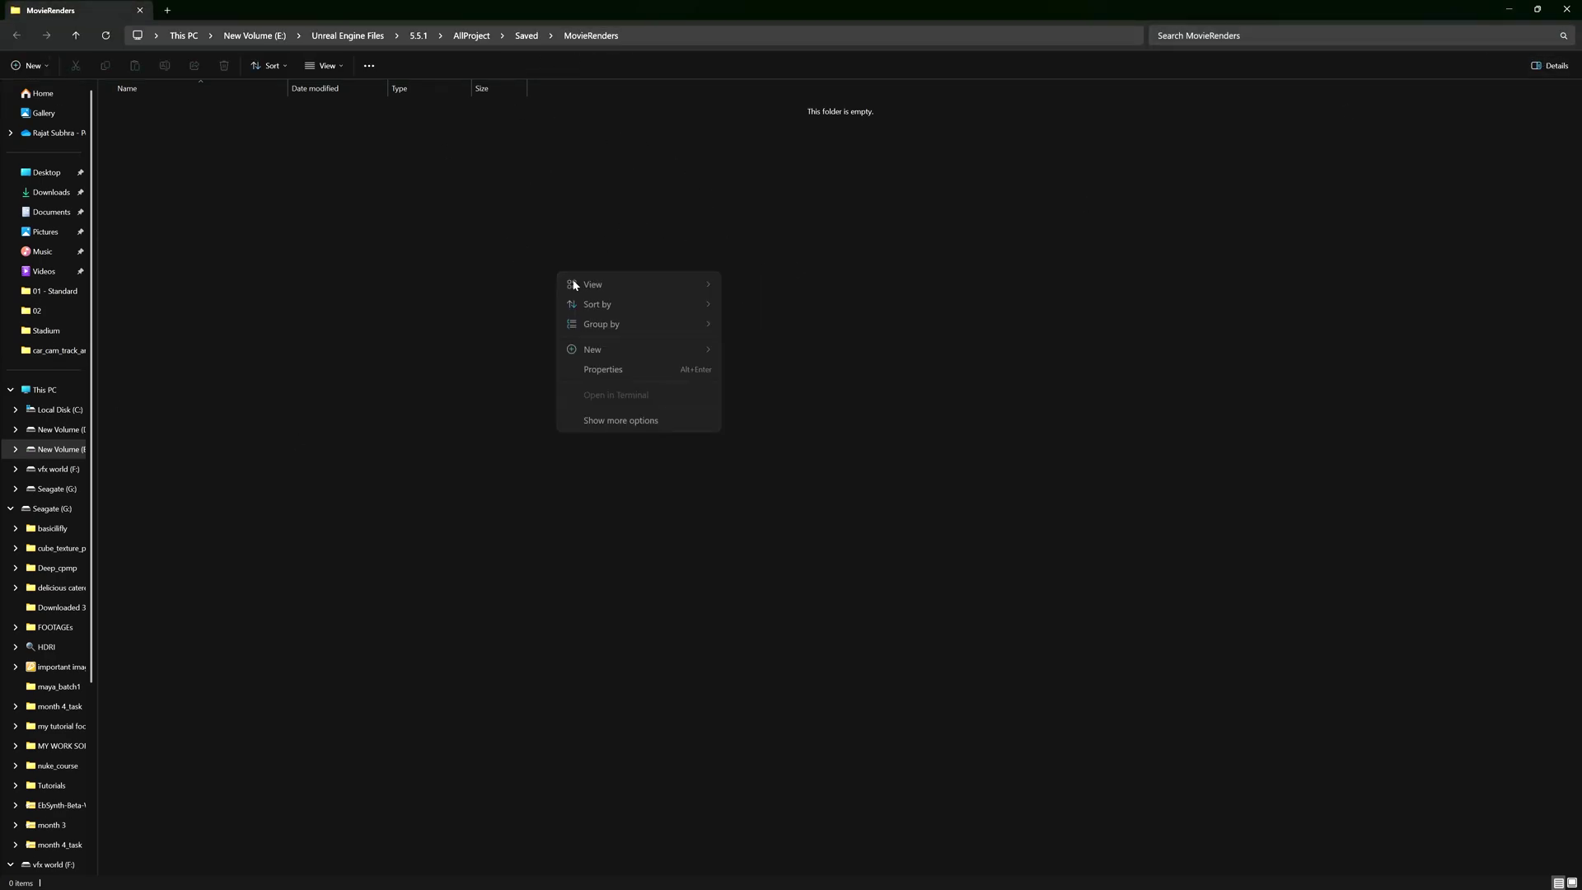
{"action": "left_click", "coordinate": [475, 281]}
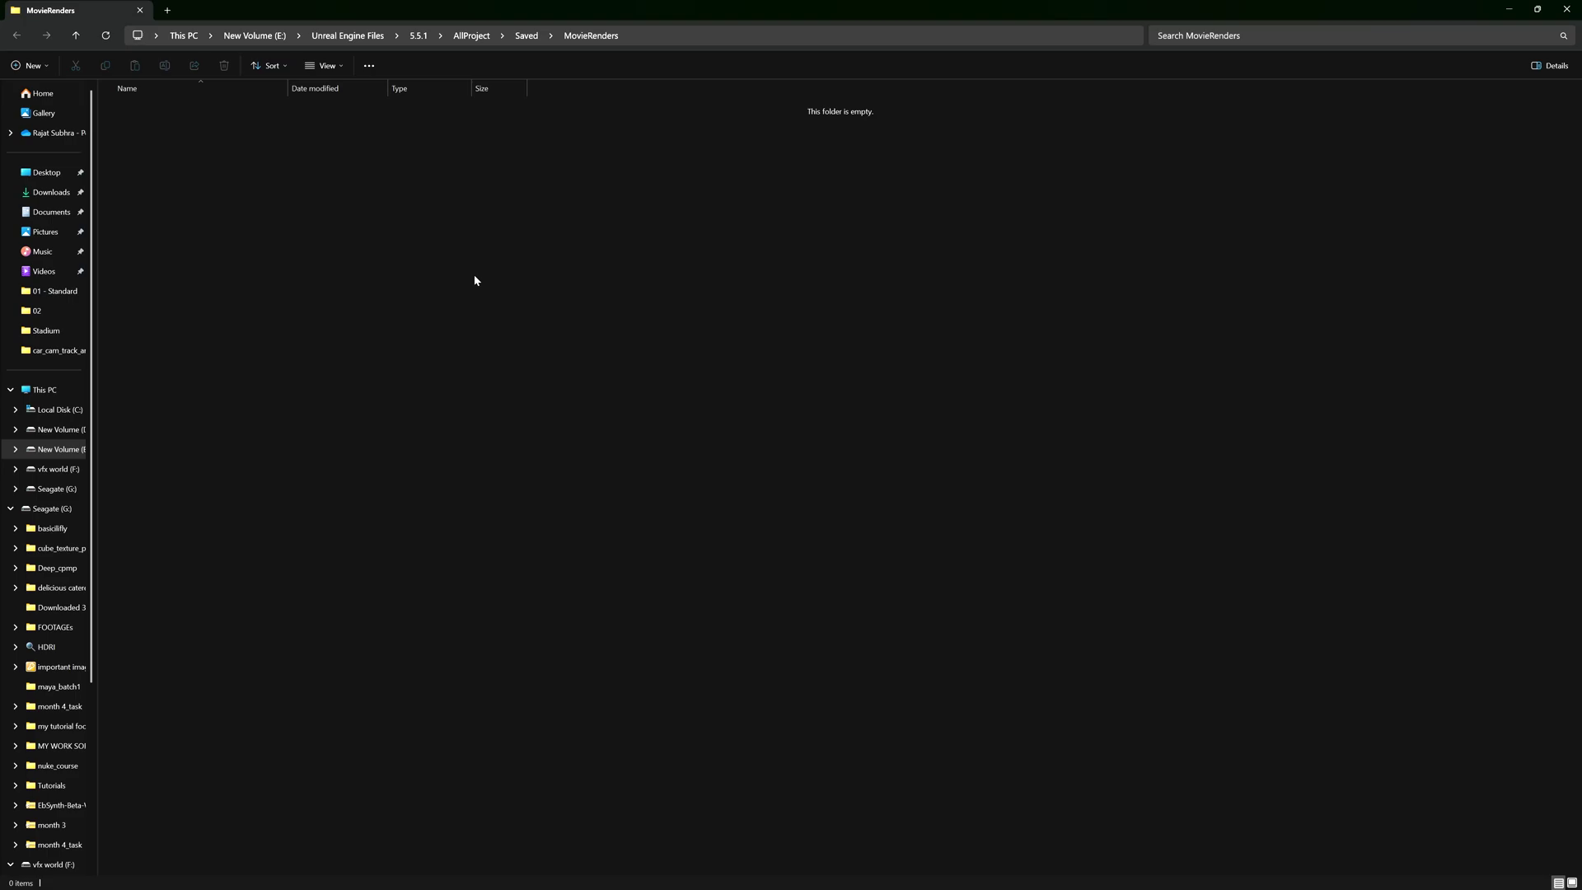
{"action": "left_click", "coordinate": [29, 66]}
{"action": "left_click", "coordinate": [41, 94]}
{"action": "type", "text": "01"}
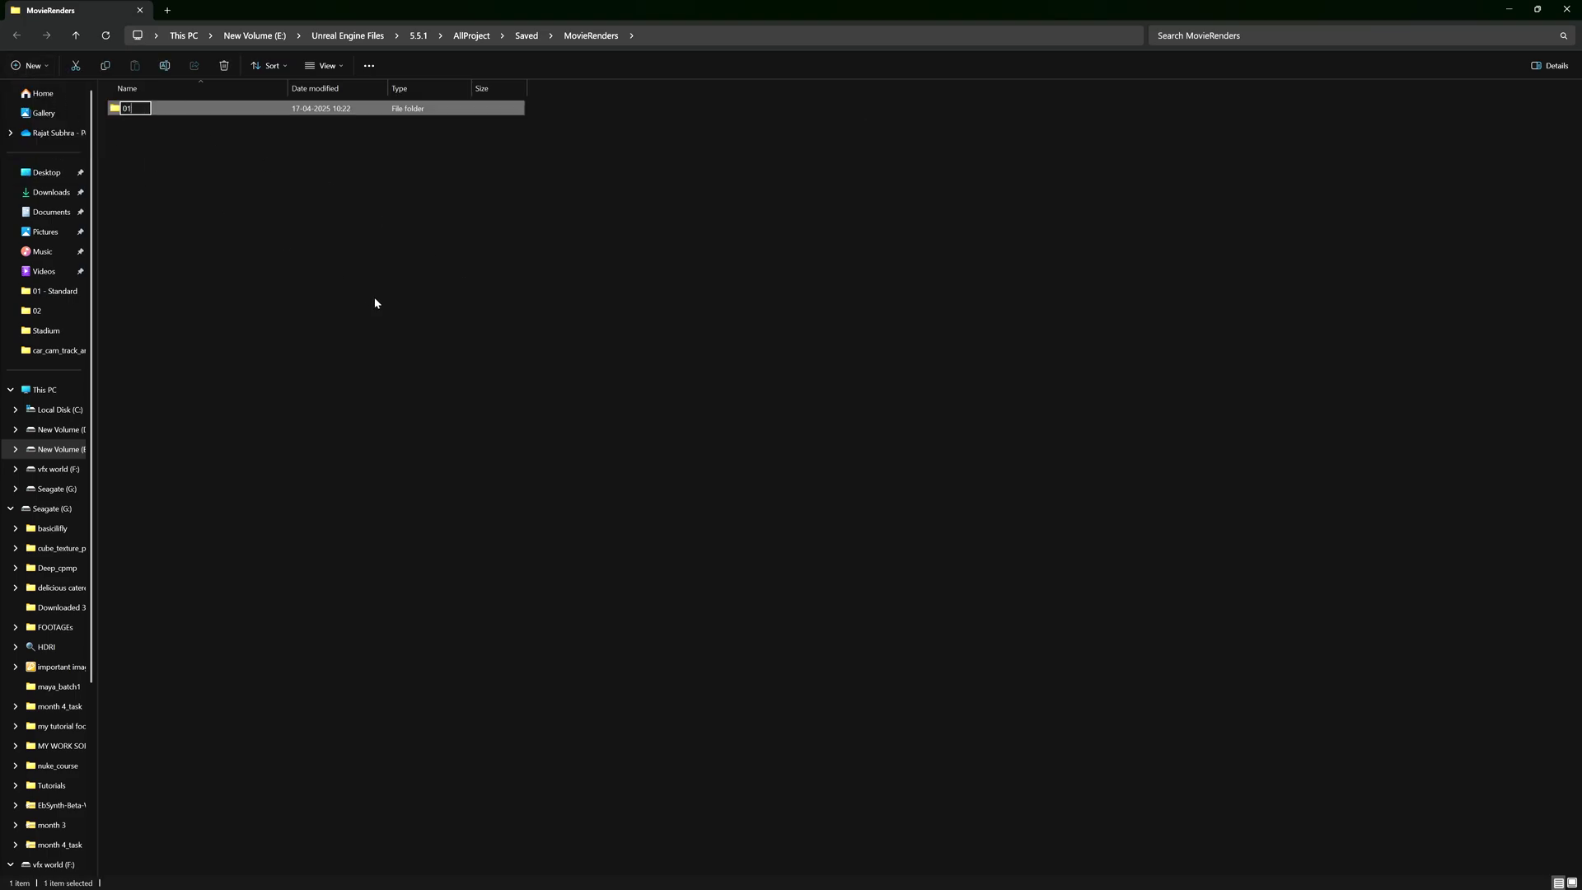
{"action": "key", "text": "Return"}
Open the 01 folder, copy its full path, and return to the job's Output settings.
{"action": "double_click", "coordinate": [367, 114]}
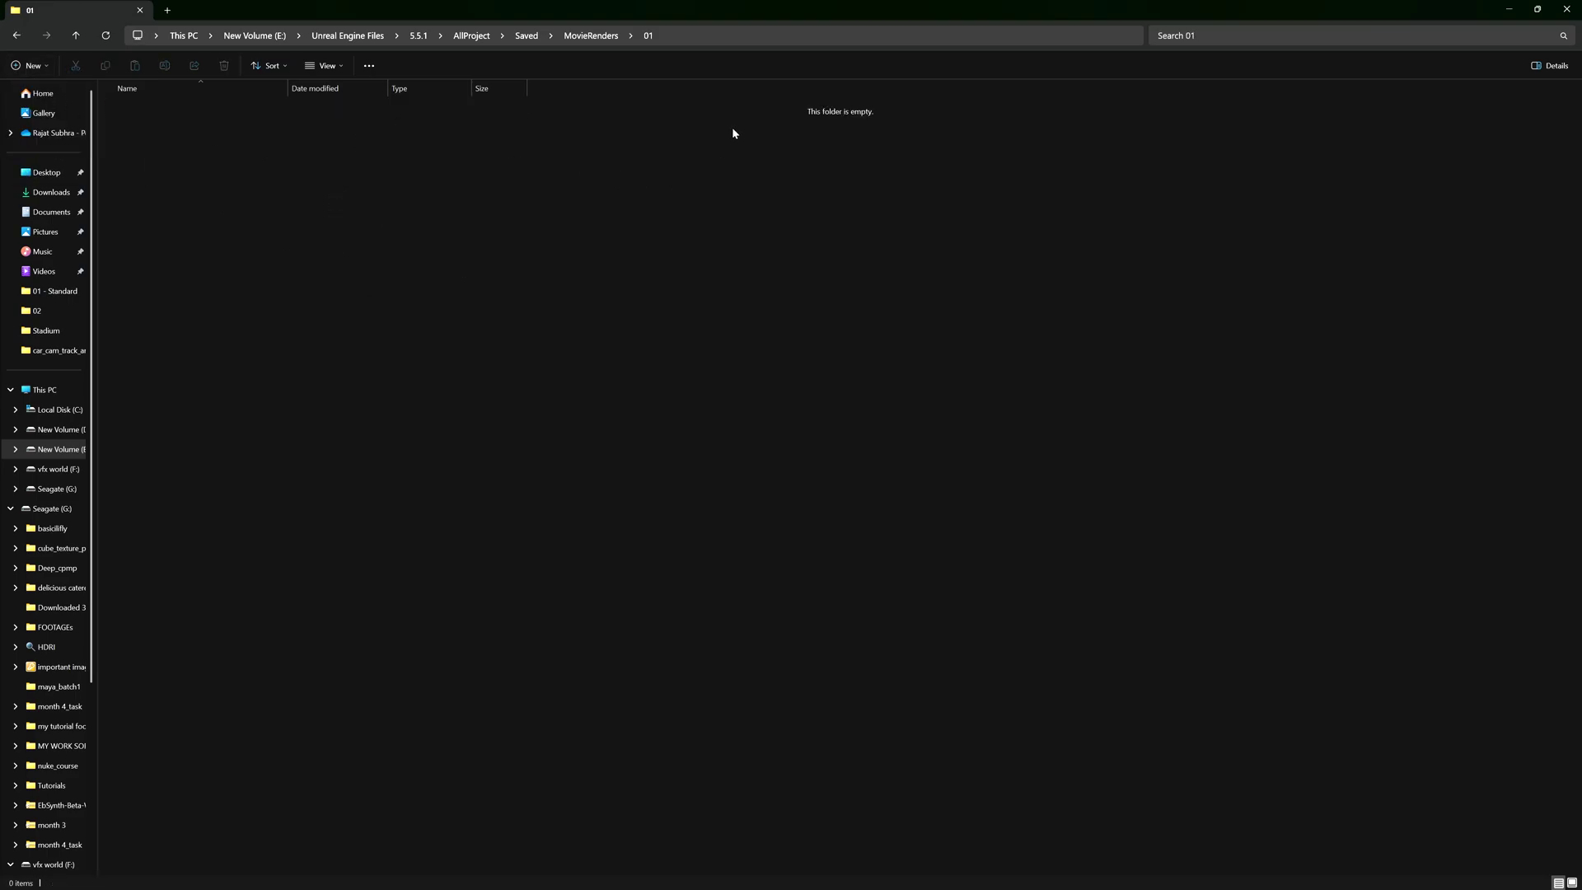
{"action": "key", "text": "alt+d"}
{"action": "key", "text": "ctrl+c"}
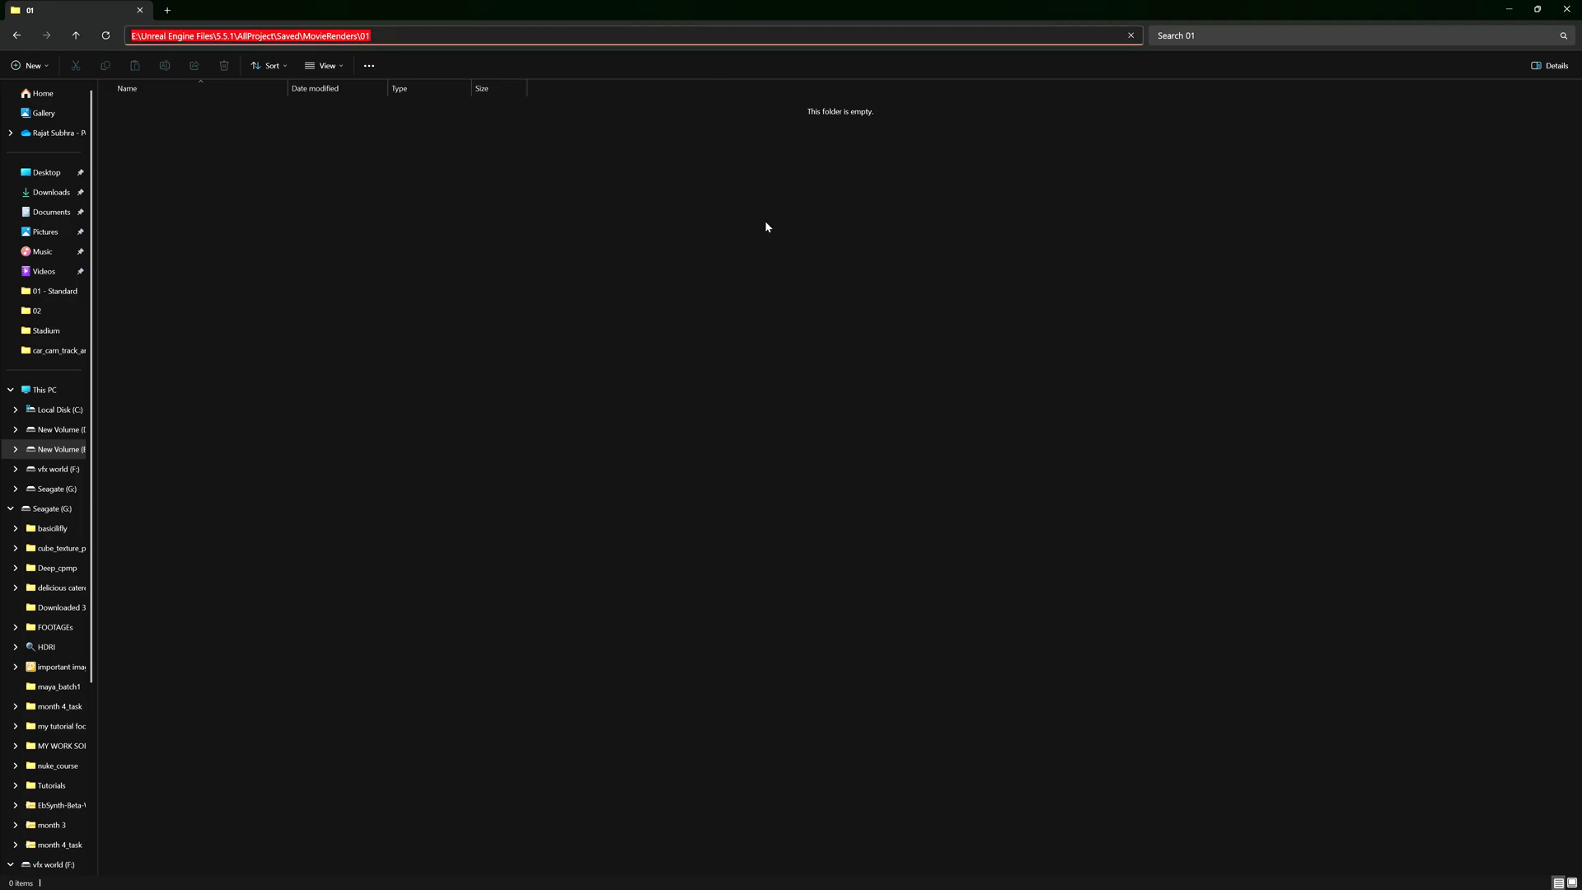
{"action": "key", "text": "alt+Tab"}
{"action": "left_click", "coordinate": [612, 241]}
{"action": "left_click", "coordinate": [630, 461]}
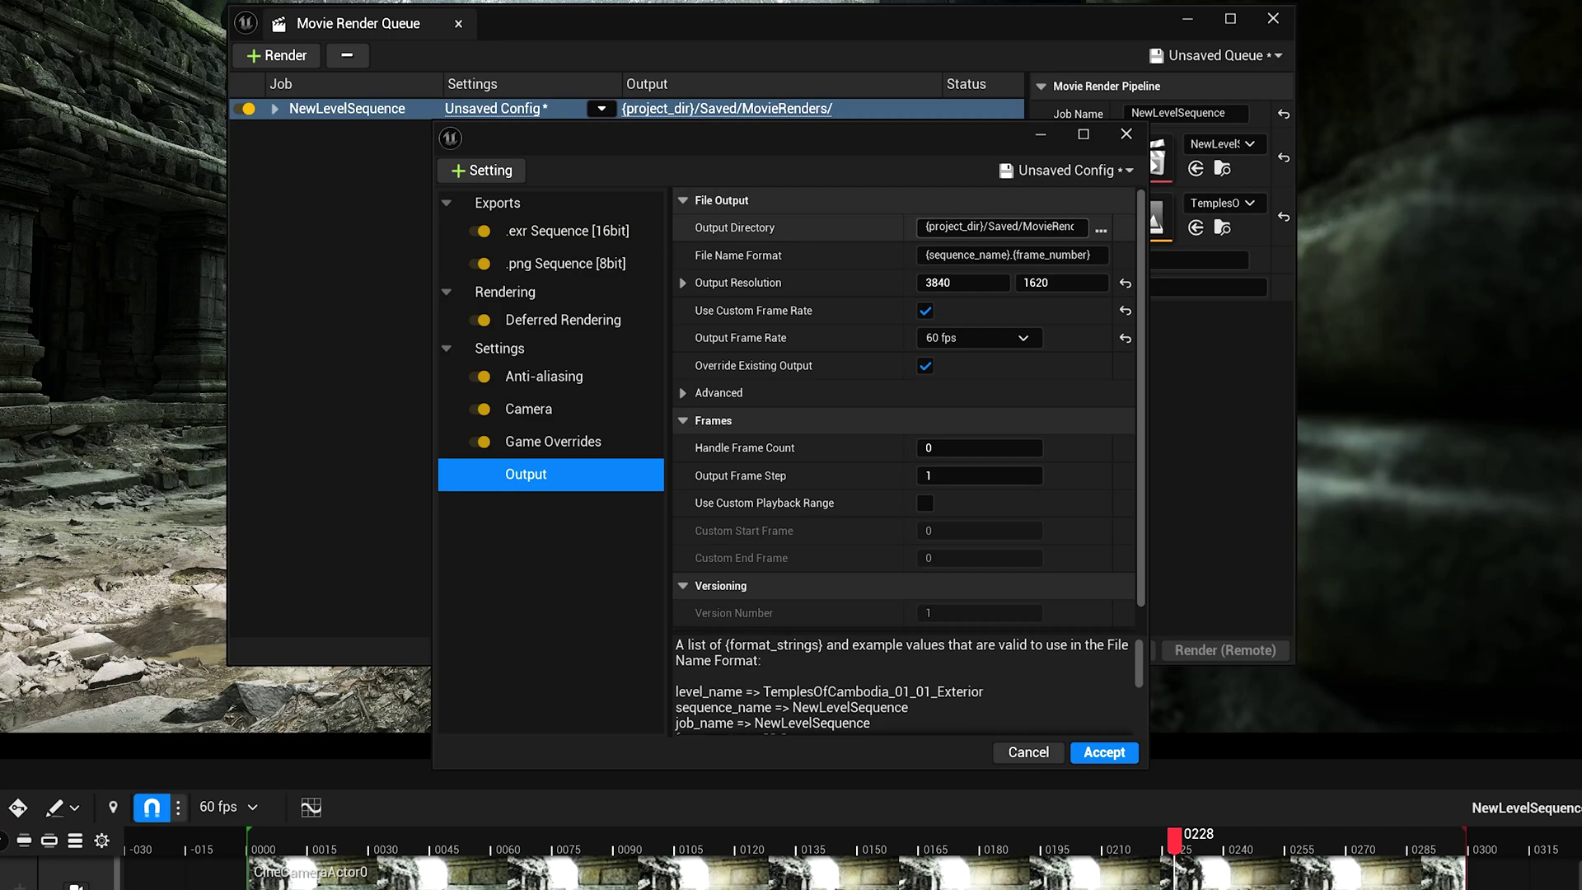
Point the Output Directory at the pasted MovieRenders/01 path and accept the config.
{"action": "left_click", "coordinate": [1101, 230]}
{"action": "key", "text": "ctrl+v"}
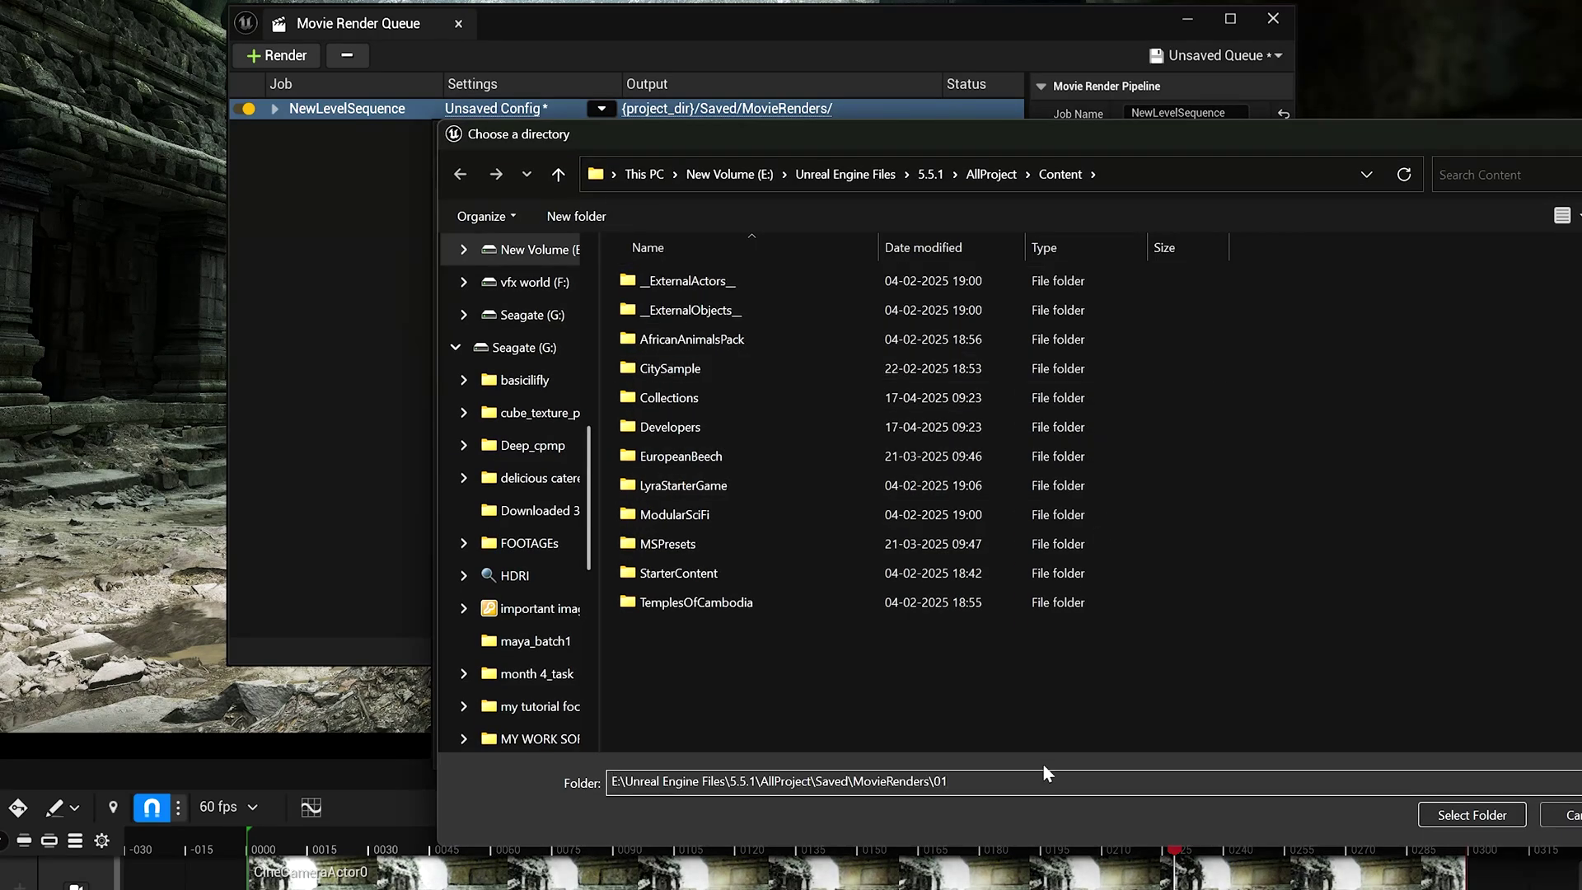
{"action": "left_click", "coordinate": [1472, 815]}
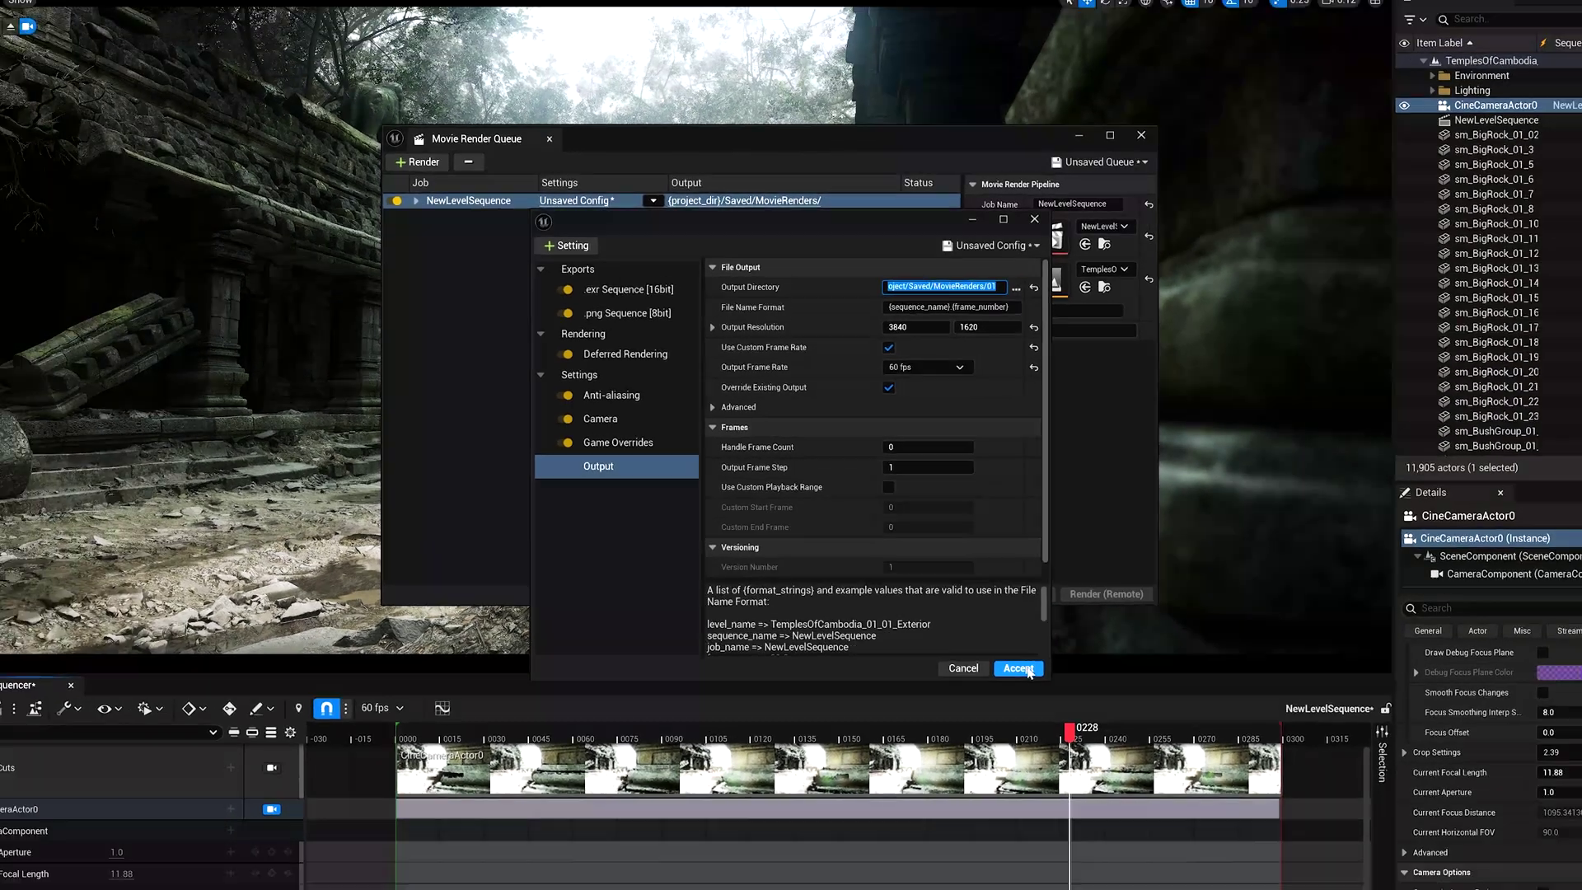
{"action": "left_click", "coordinate": [1104, 753]}
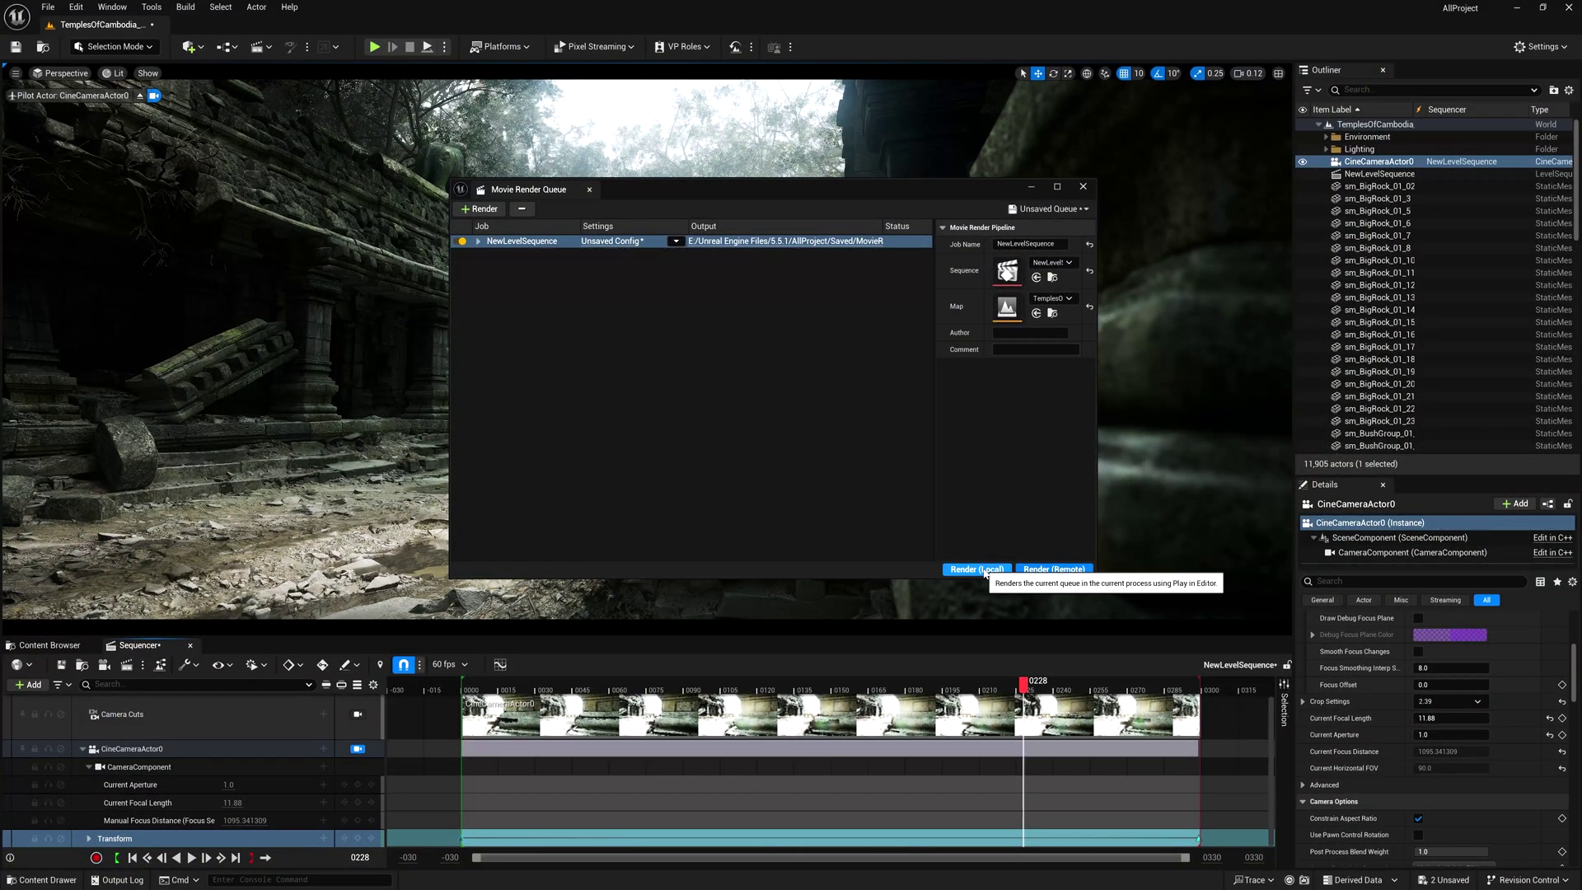